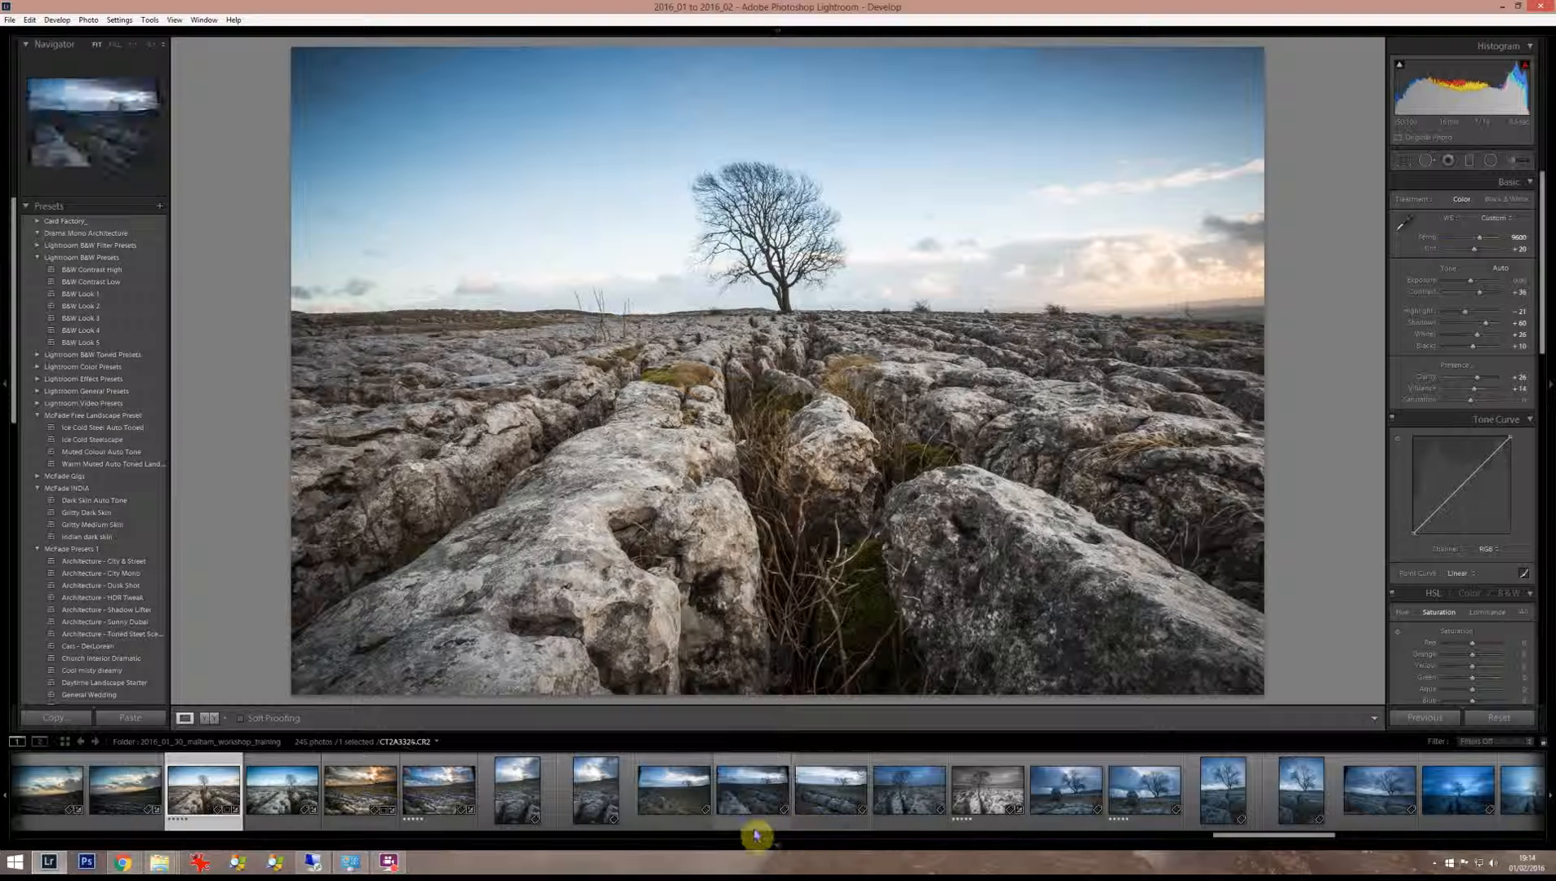
- Open the photo with the lone tree beyond the boulders and neutralise its white balance by sampling a grey rock
click(755, 827)
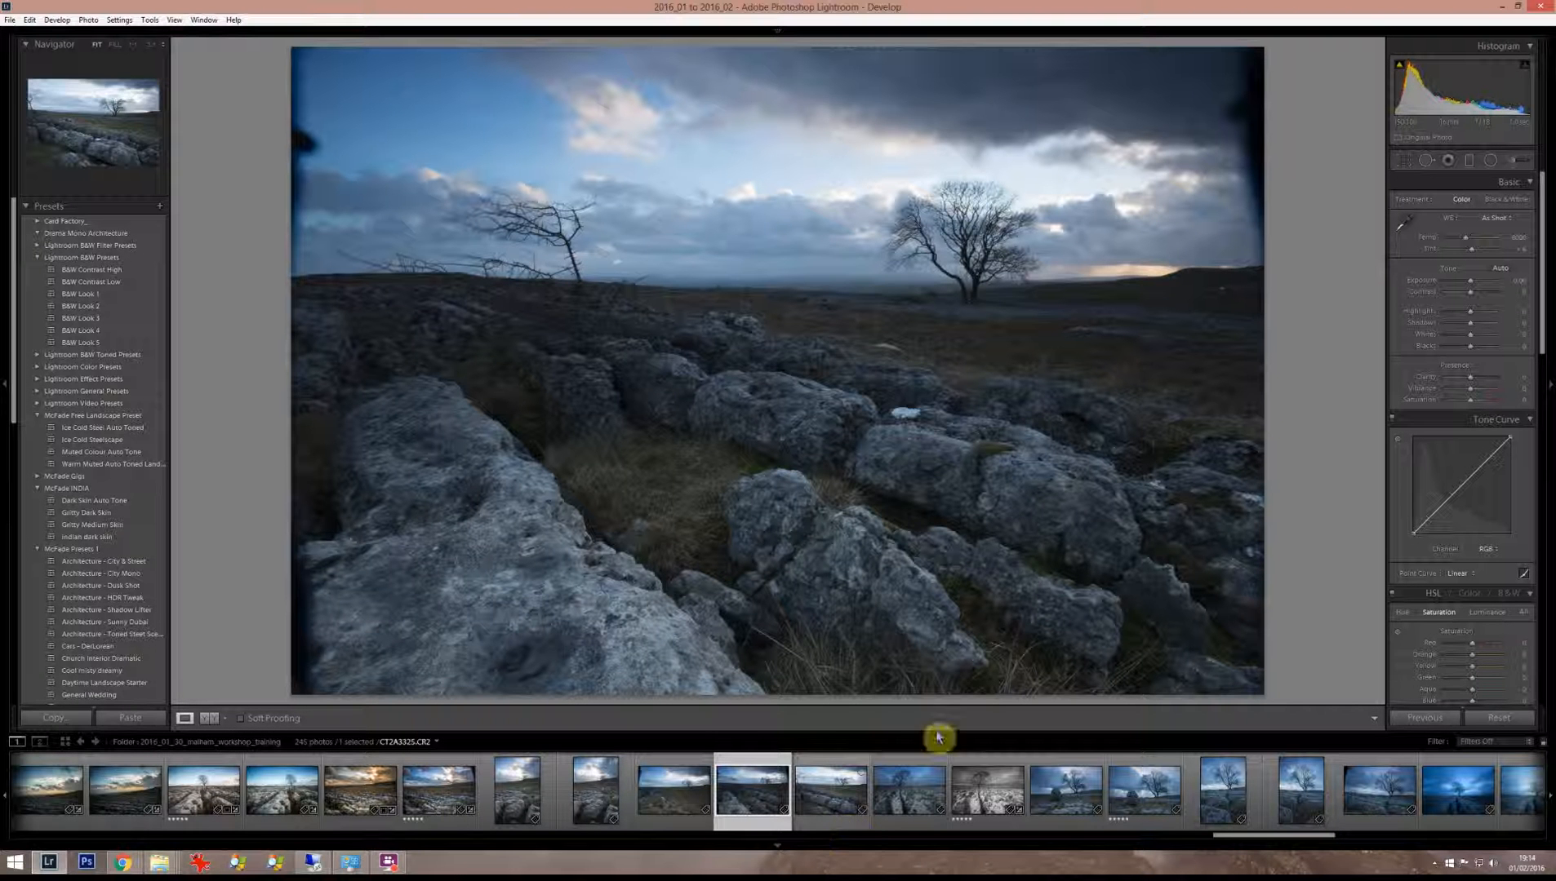
click(847, 826)
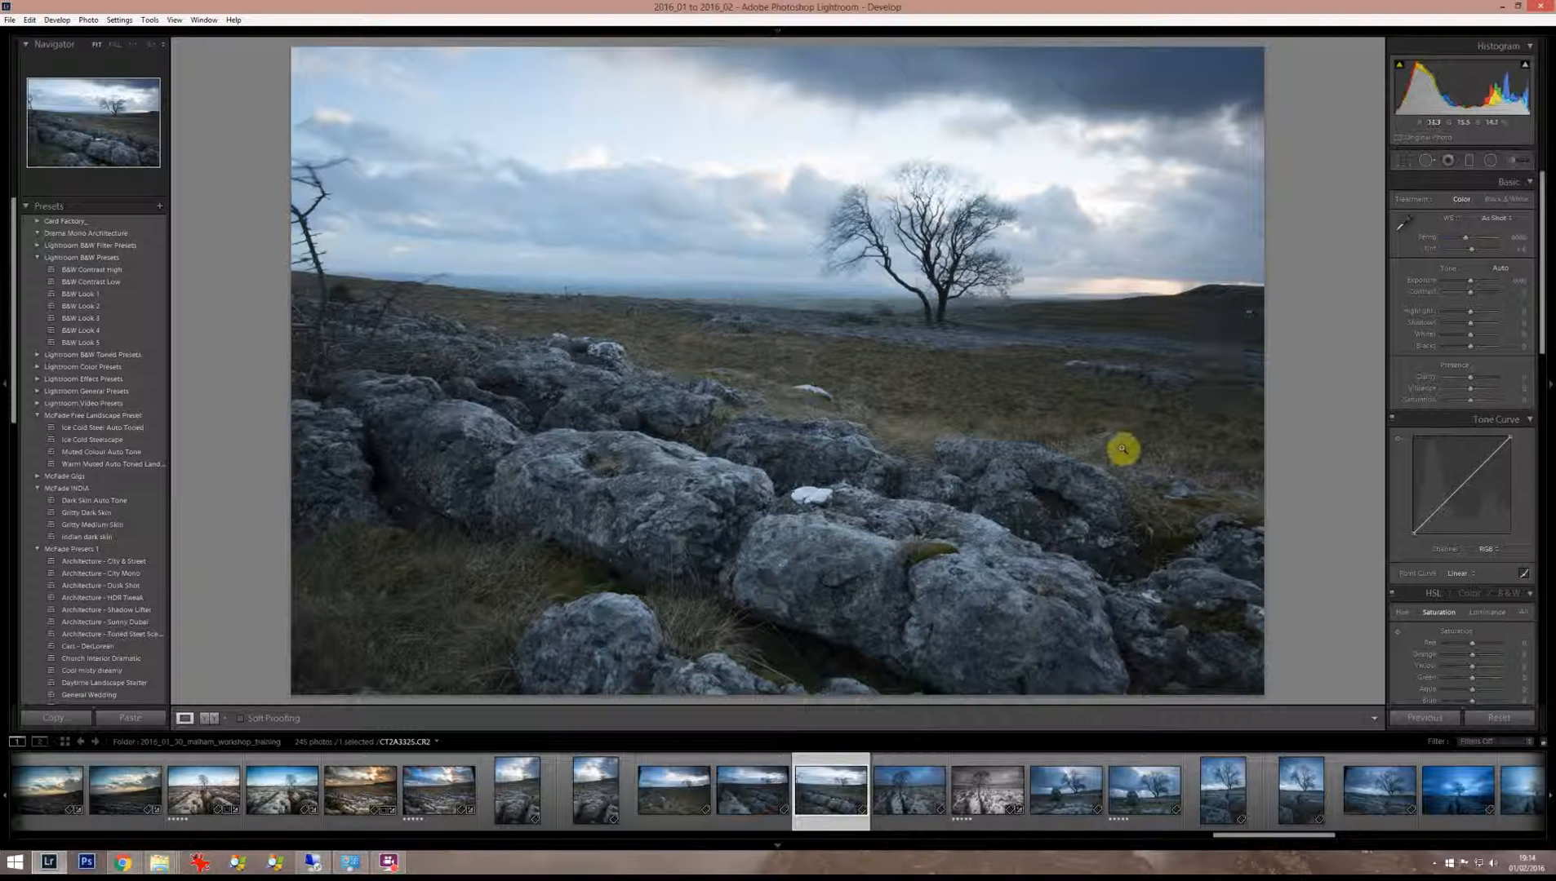
click(738, 475)
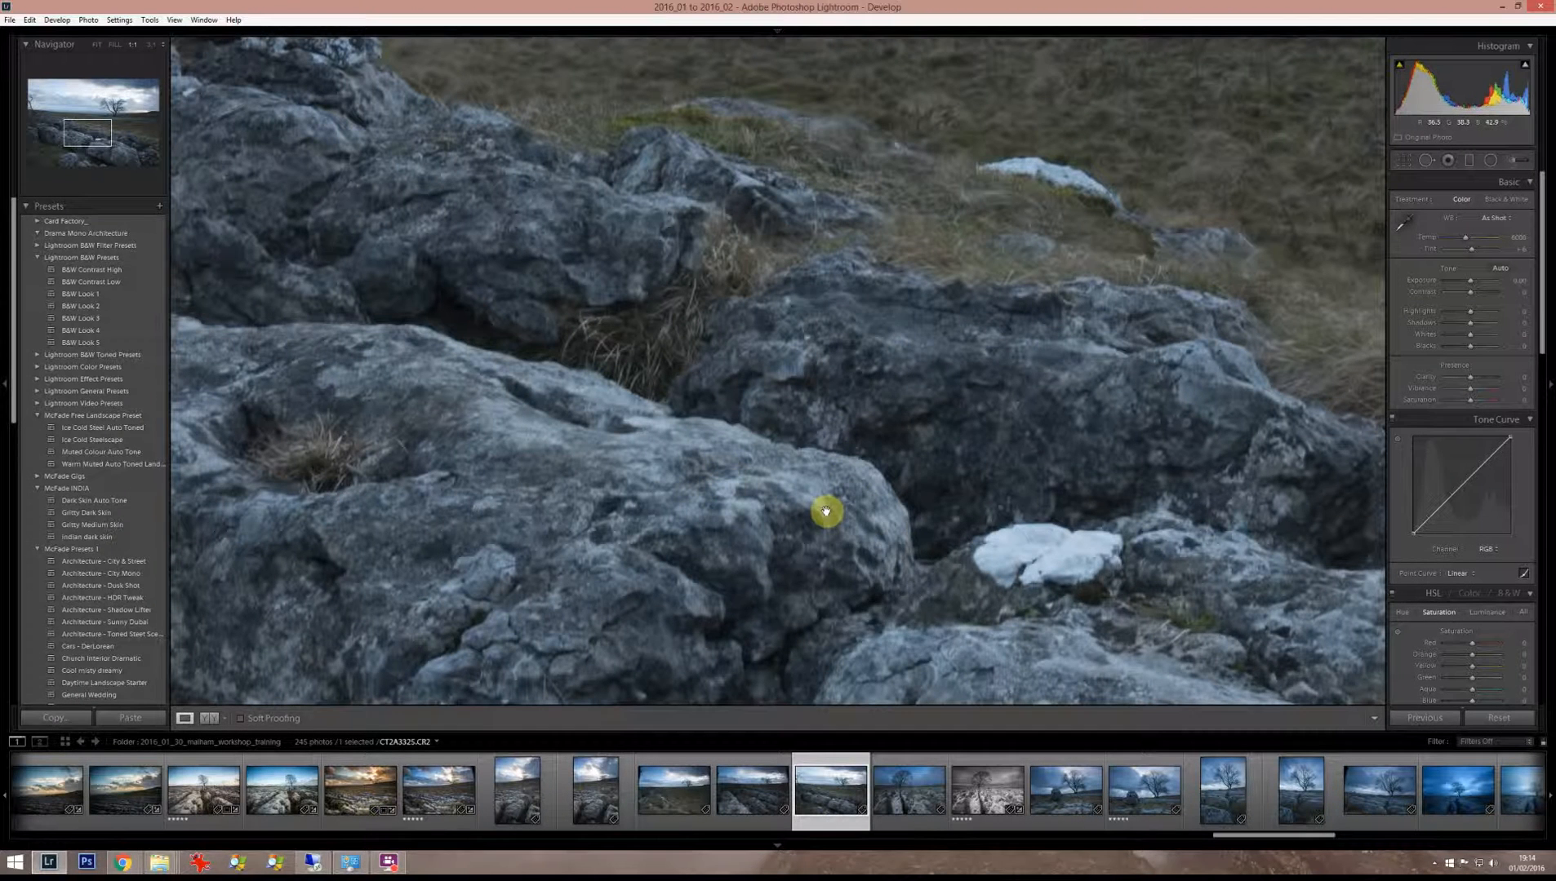
key(w)
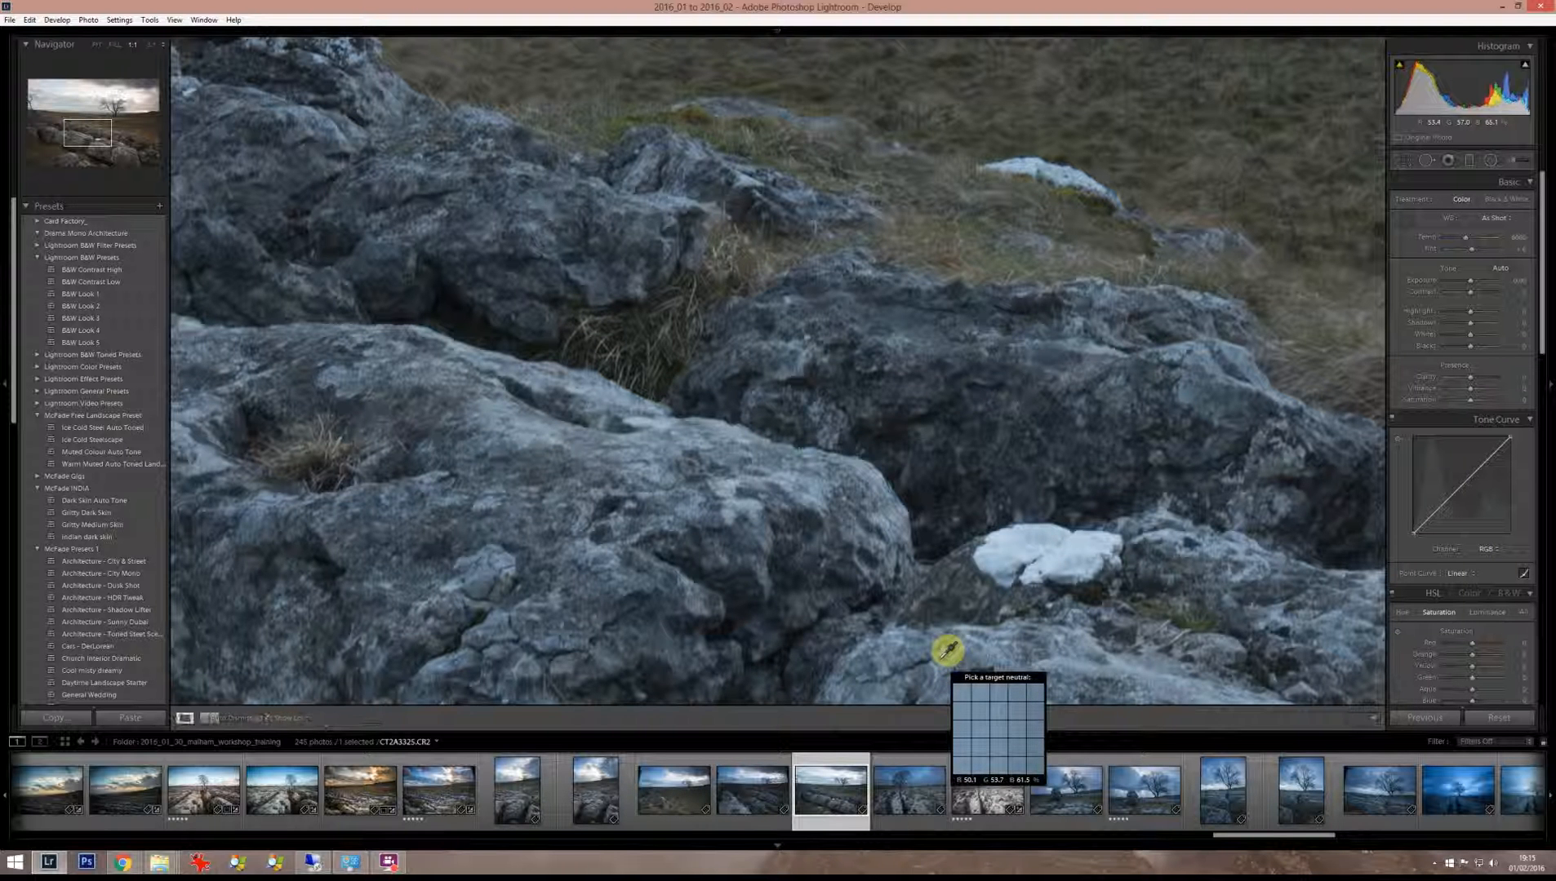
click(947, 651)
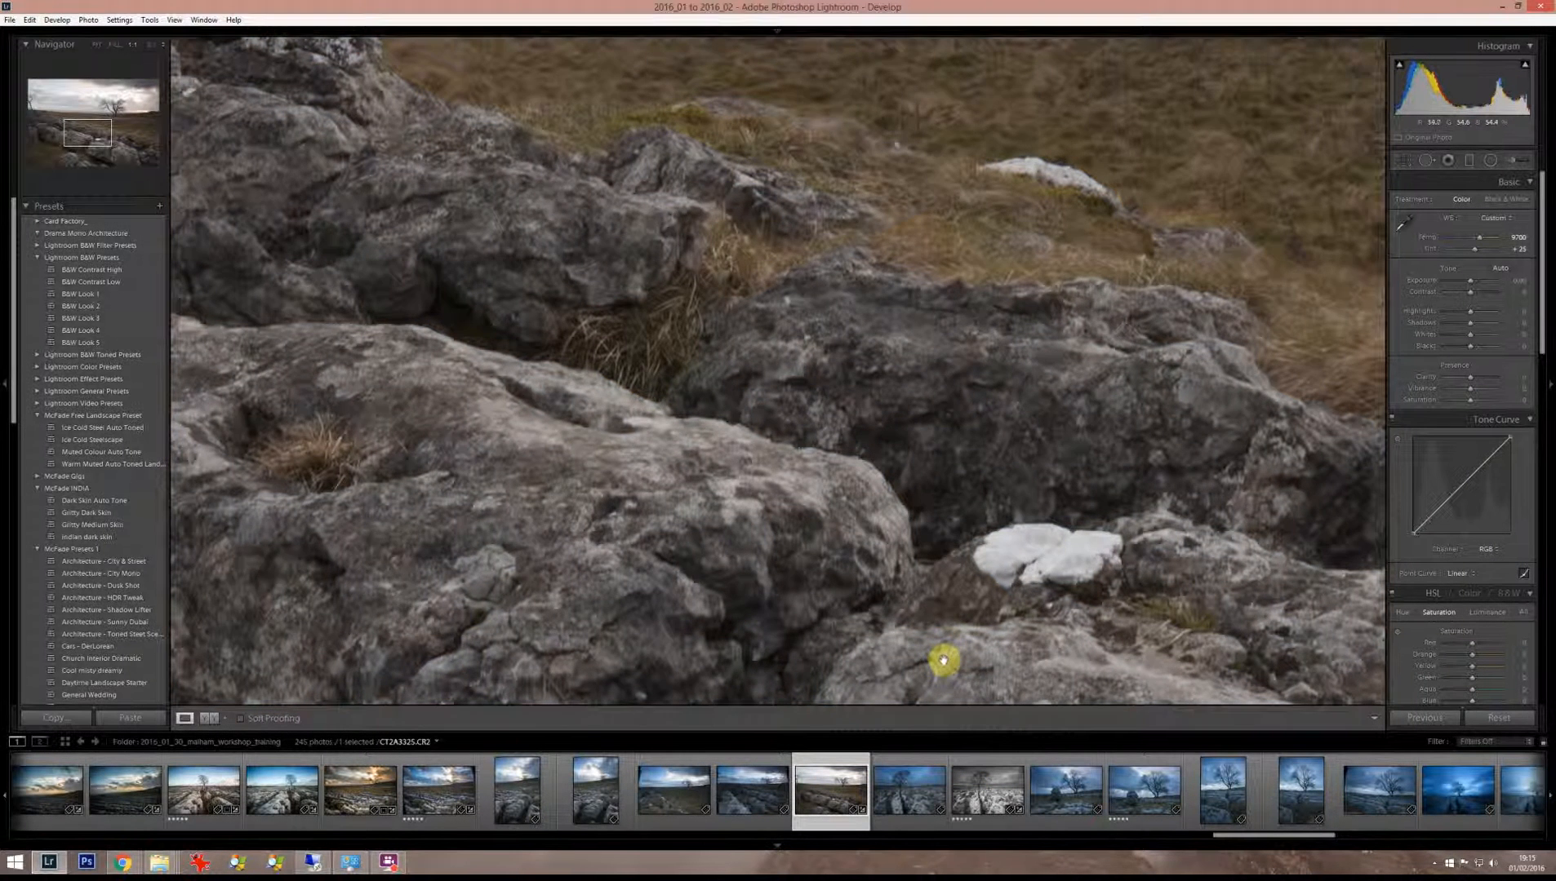
click(943, 661)
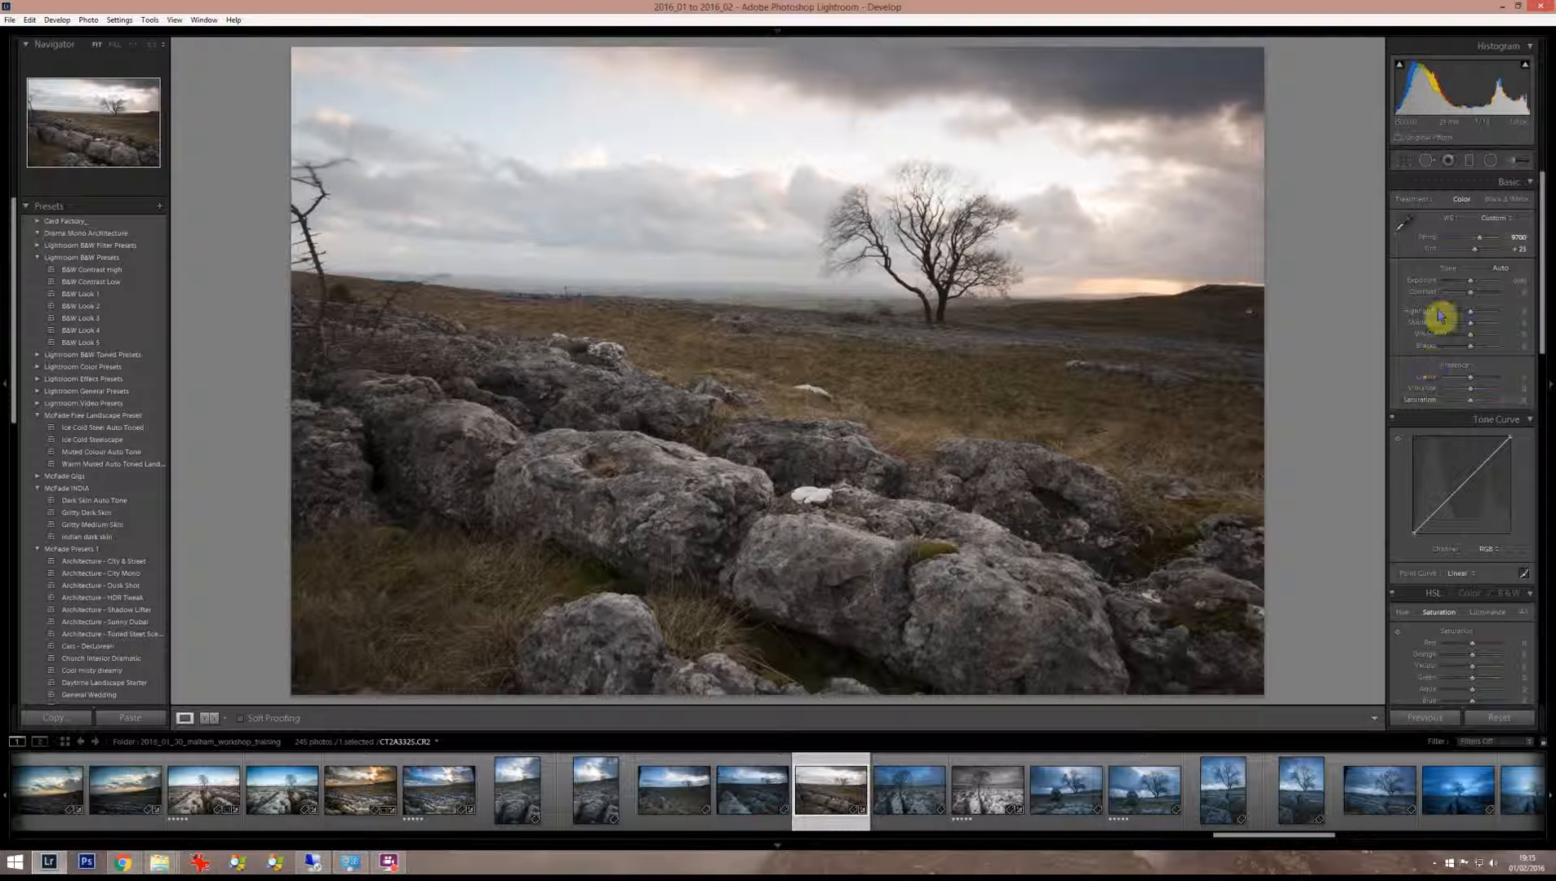
- Darken the sky with a graduated filter across the horizon, exposure −1.34 and sharpness 14, with contrast and clarity raised
click(1468, 163)
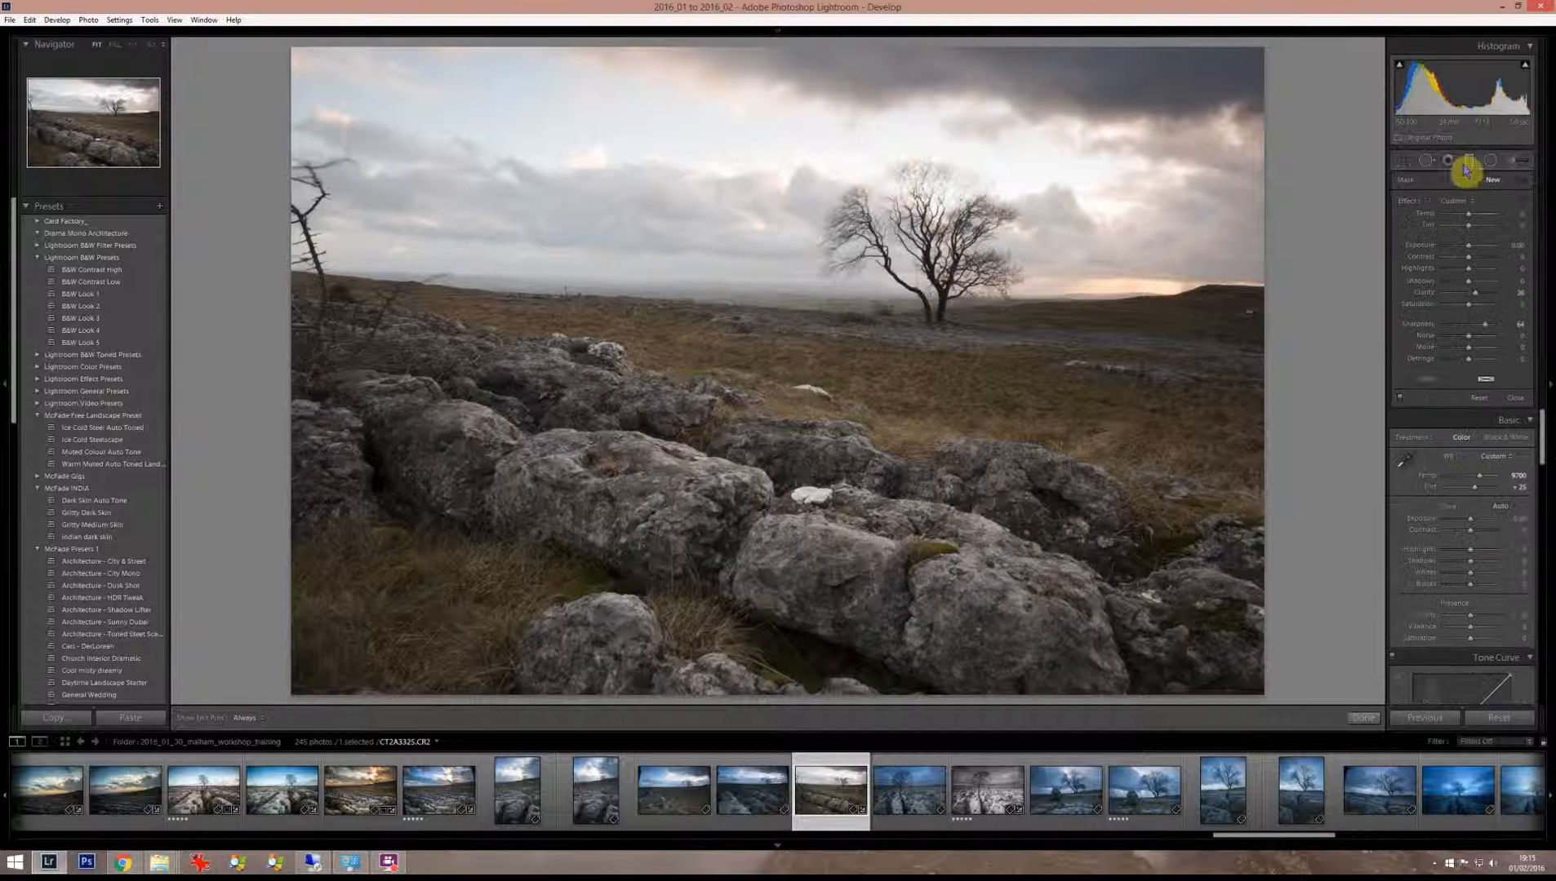
drag(830, 266, 827, 327)
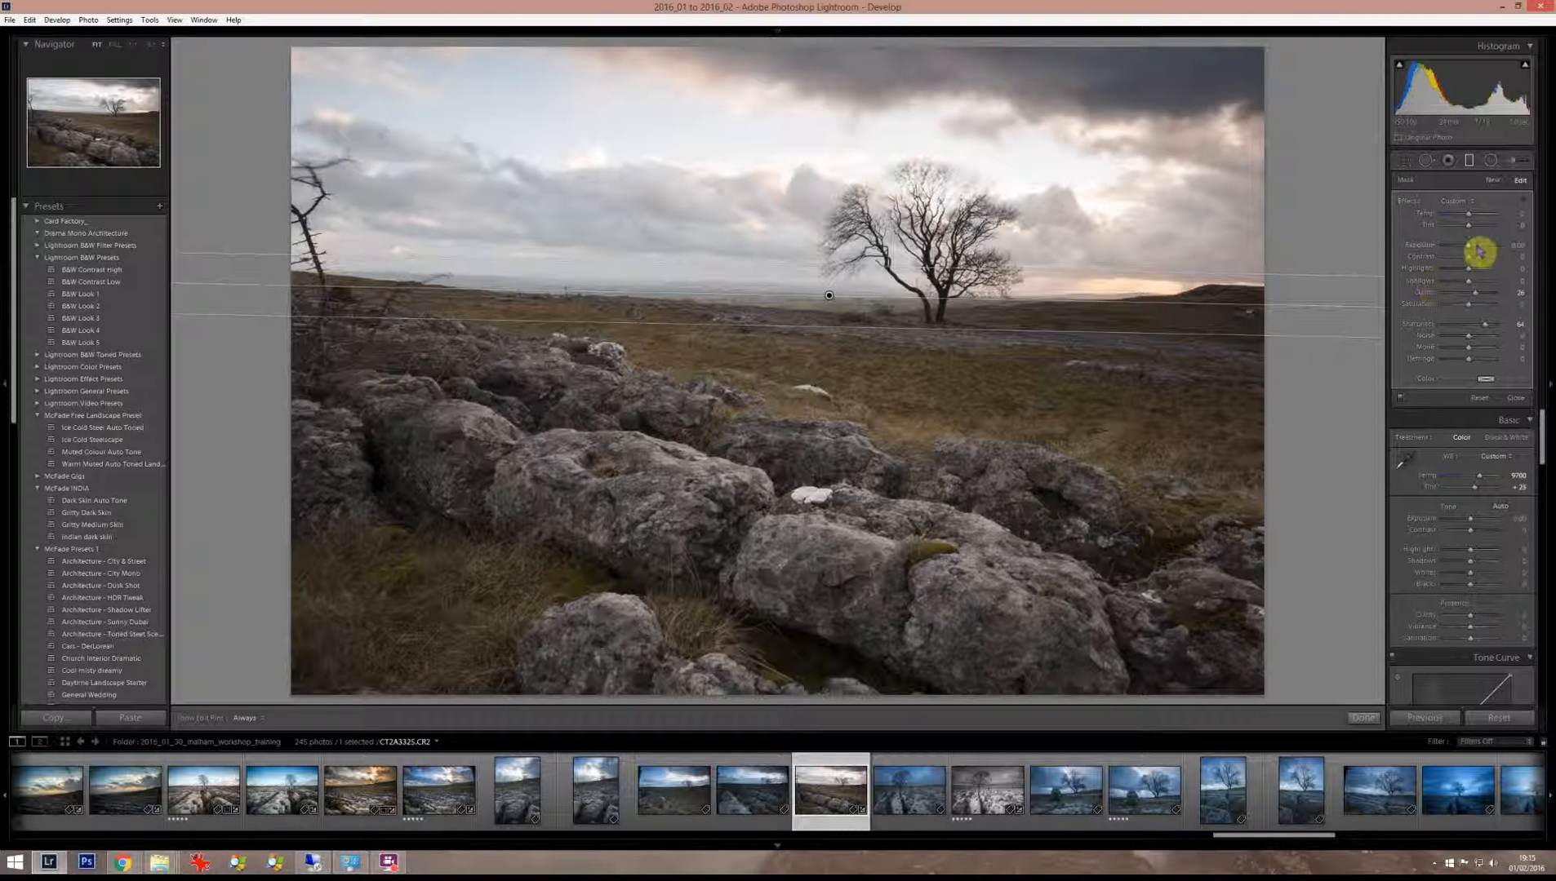
drag(1465, 249, 1460, 249)
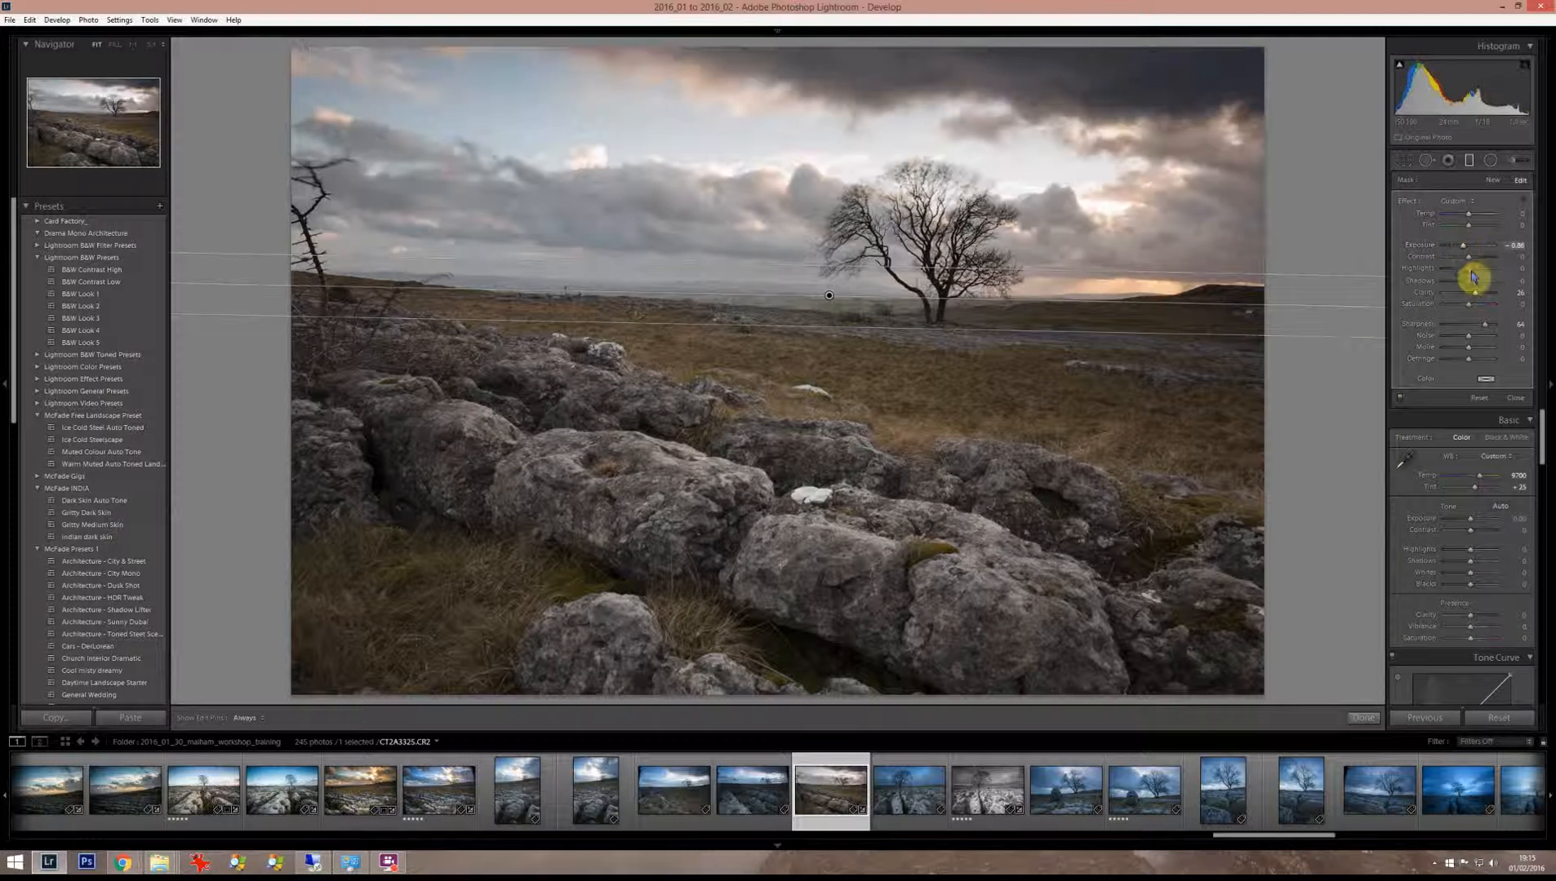
drag(1481, 294, 1485, 294)
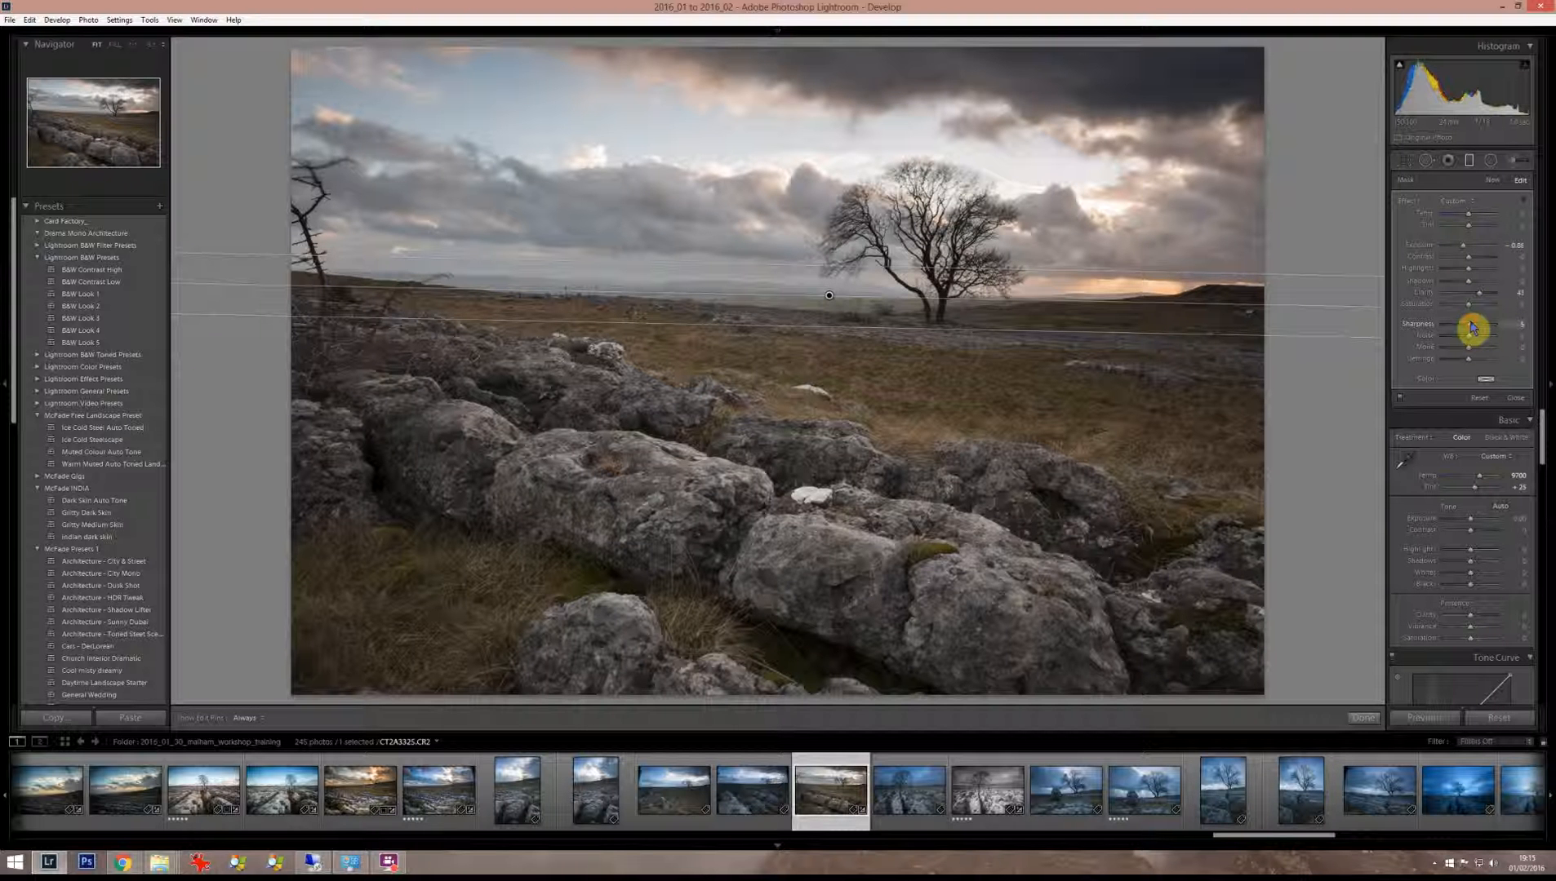
drag(1473, 326, 1476, 325)
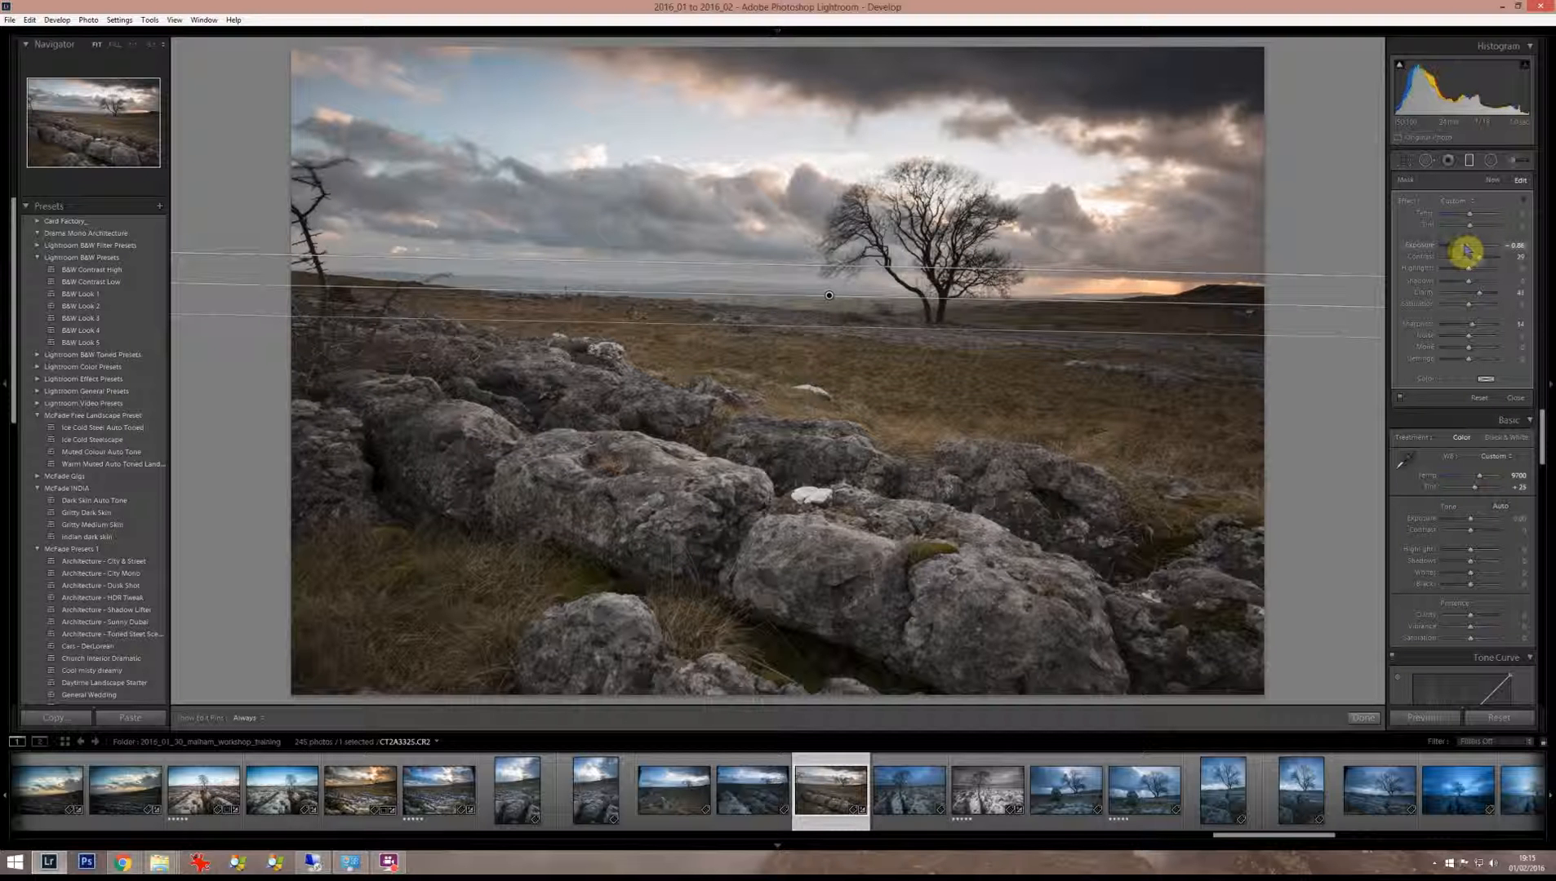
drag(1462, 251, 1465, 254)
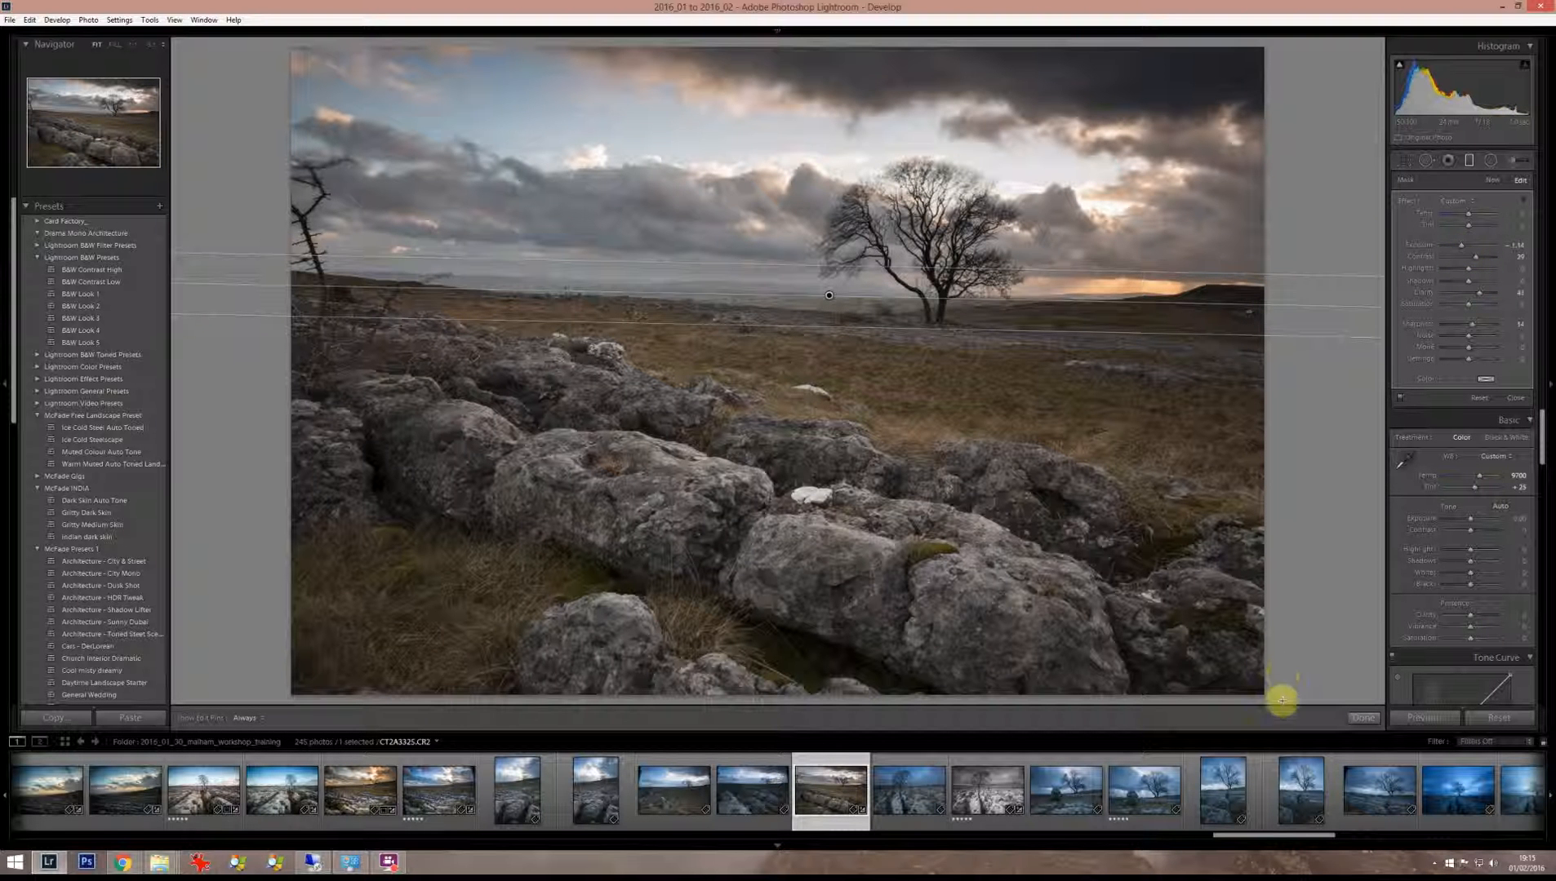
click(1362, 718)
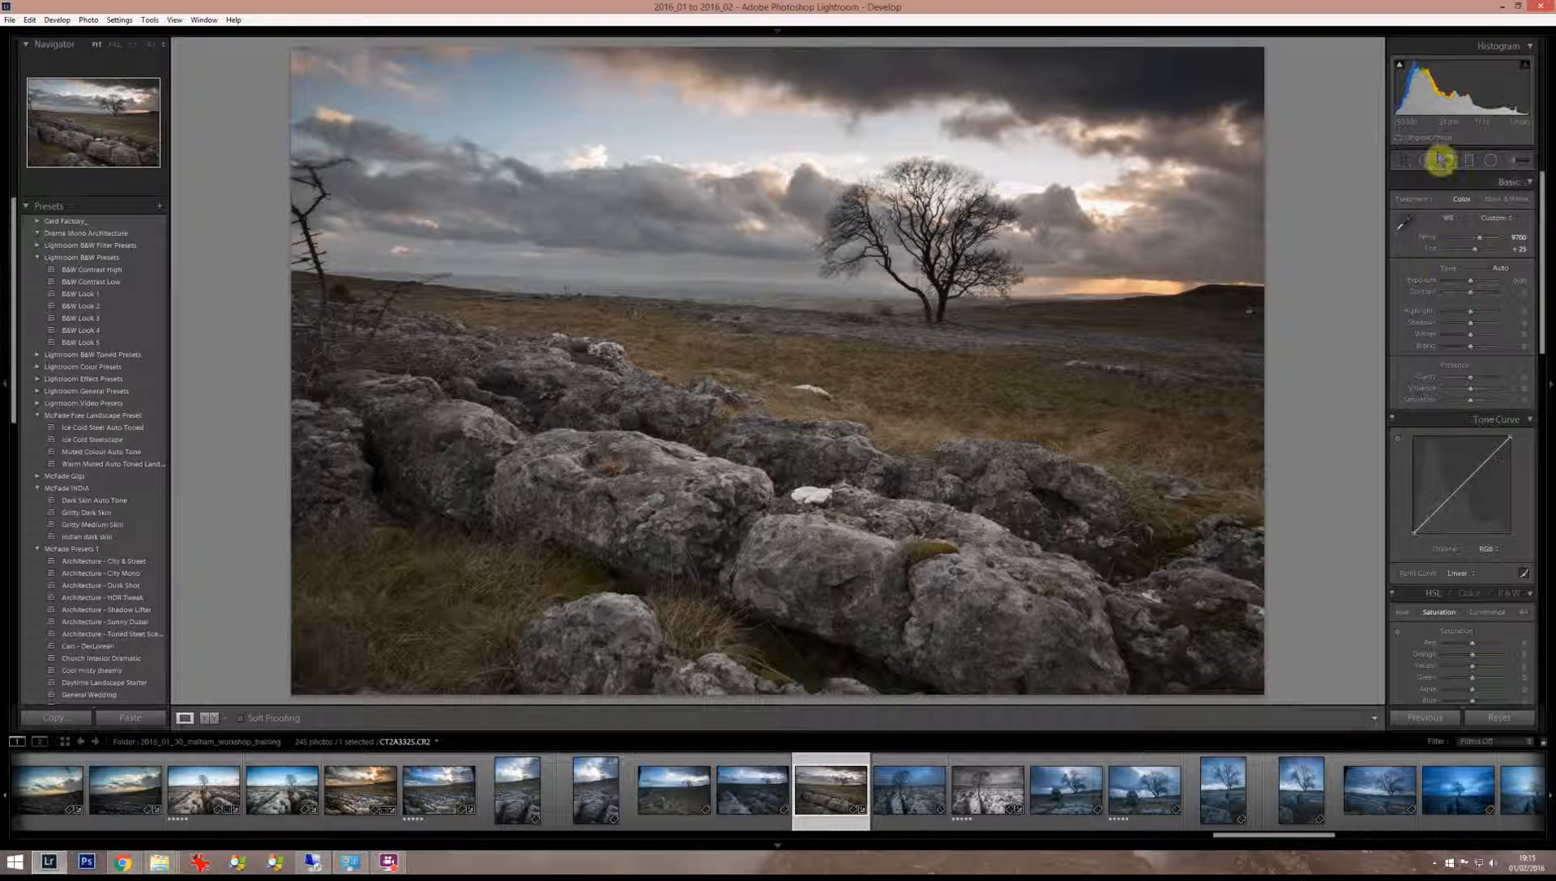
- Add a second graduated filter over the foreground rocks with exposure 0.29, raised highlights and saturation, and slightly lowered shadows
click(1468, 161)
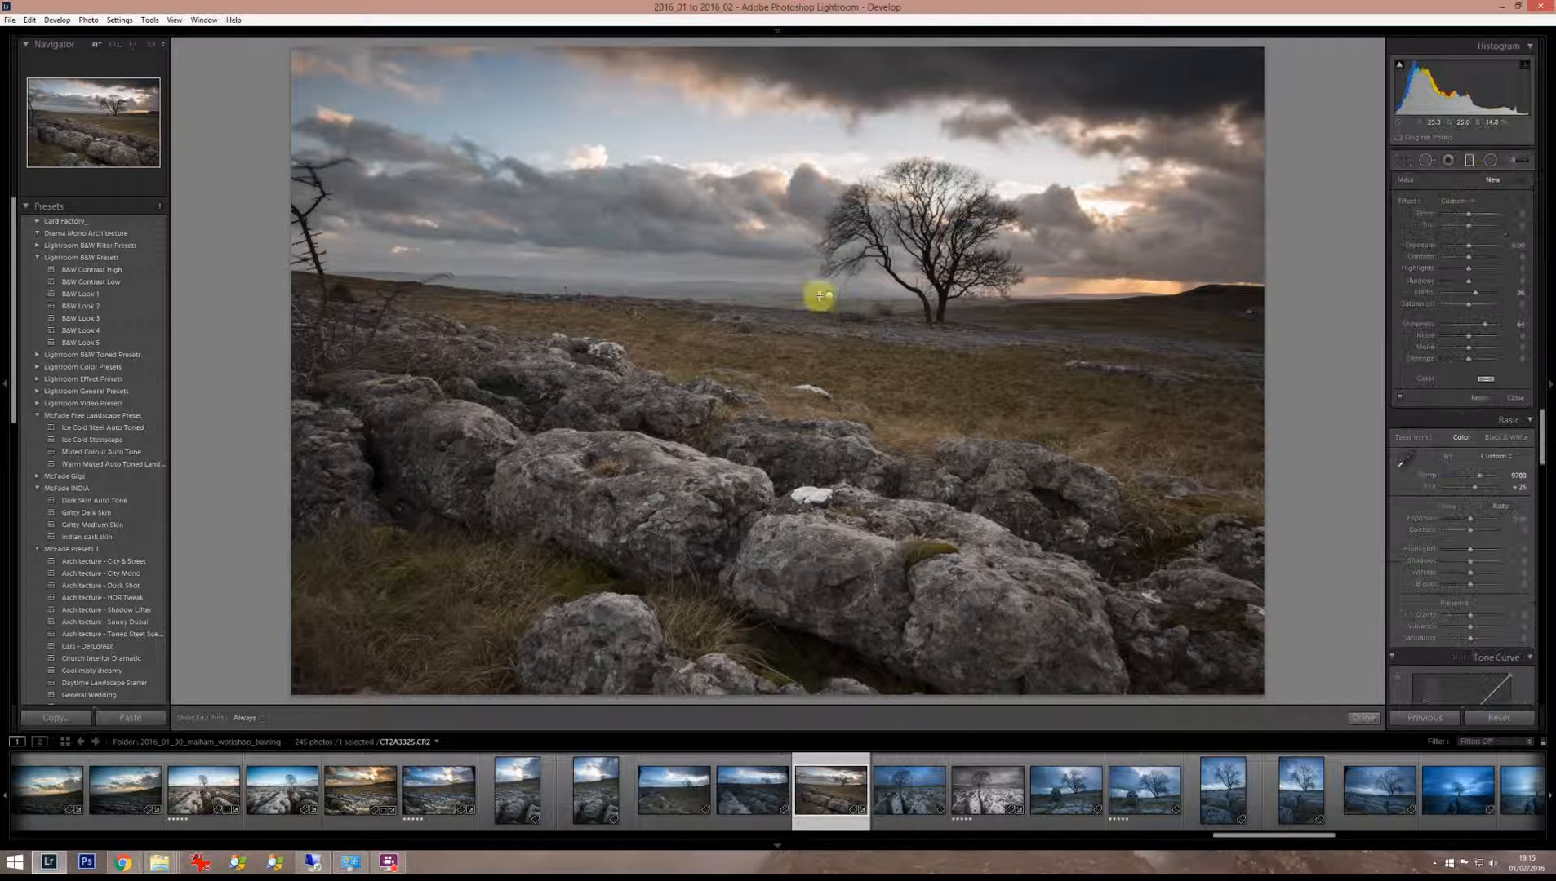
drag(802, 330, 806, 268)
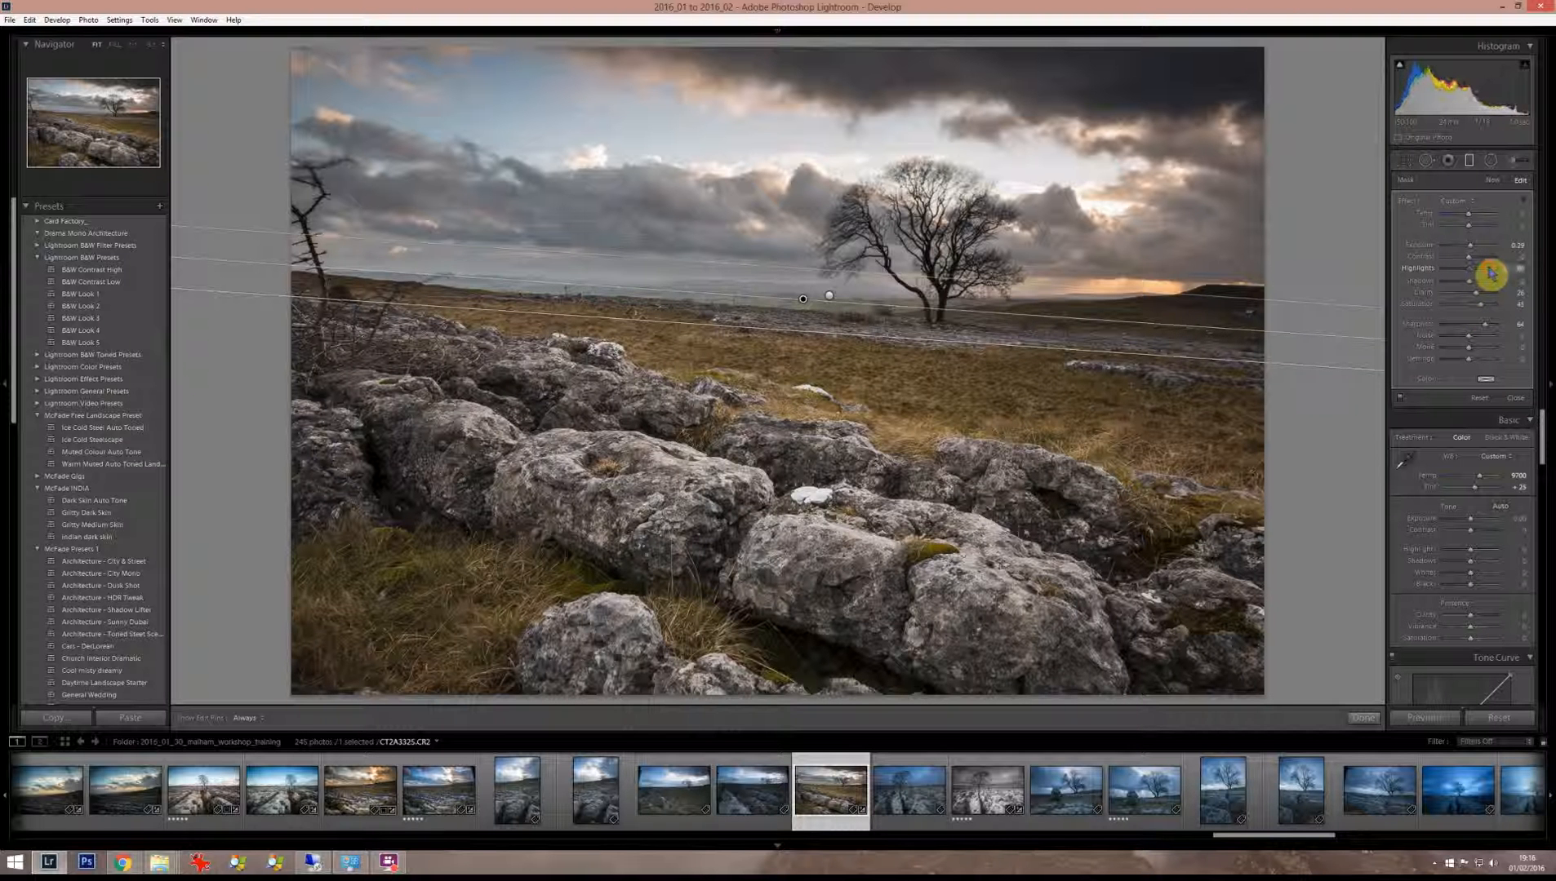
click(1490, 269)
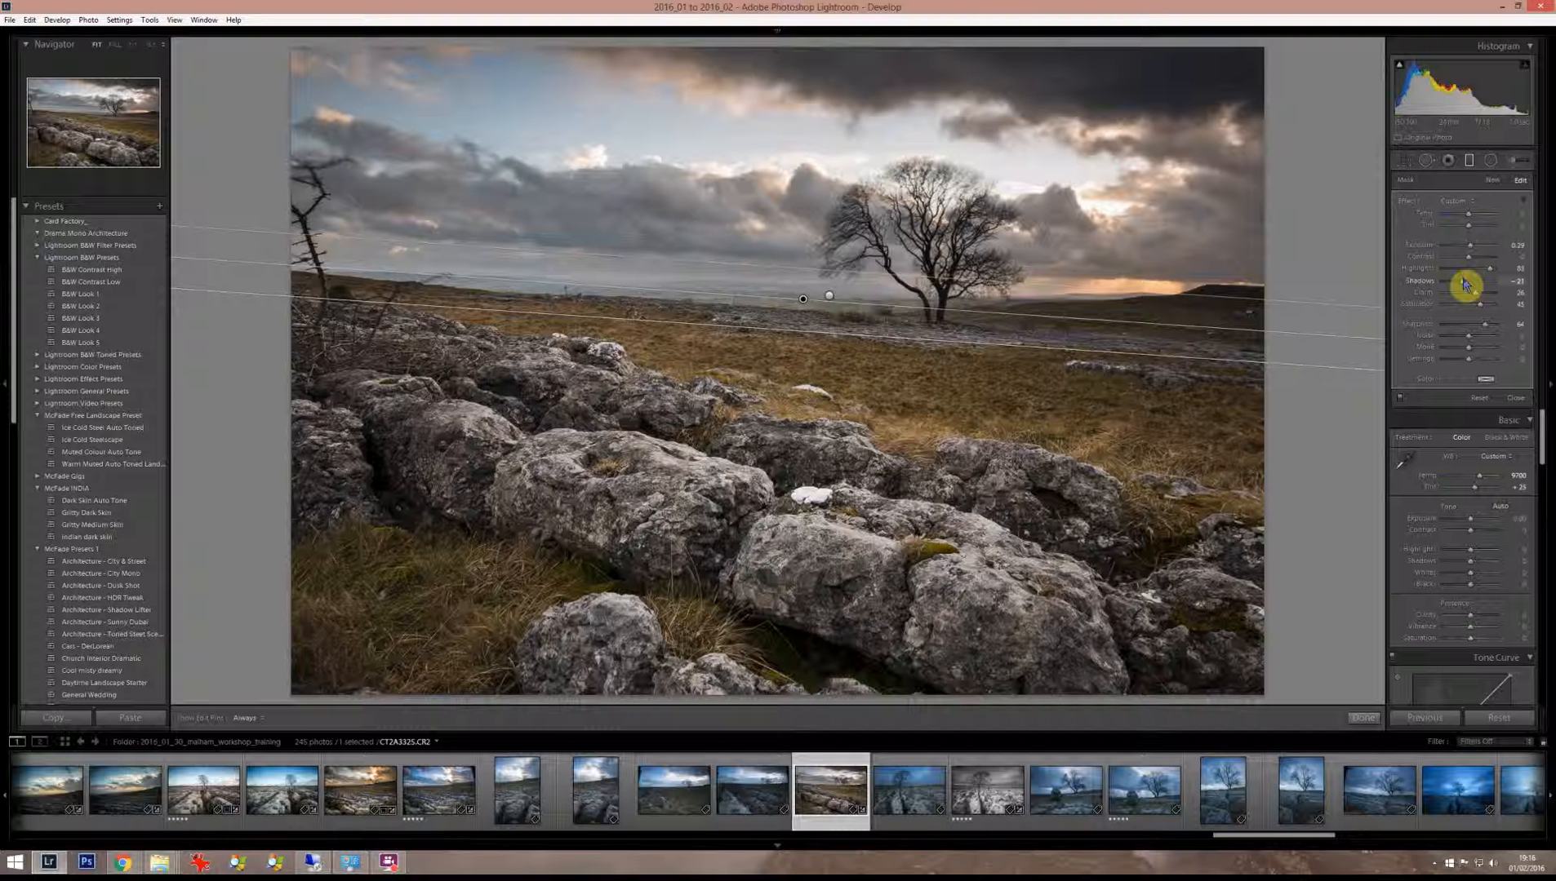
drag(1465, 285, 1470, 284)
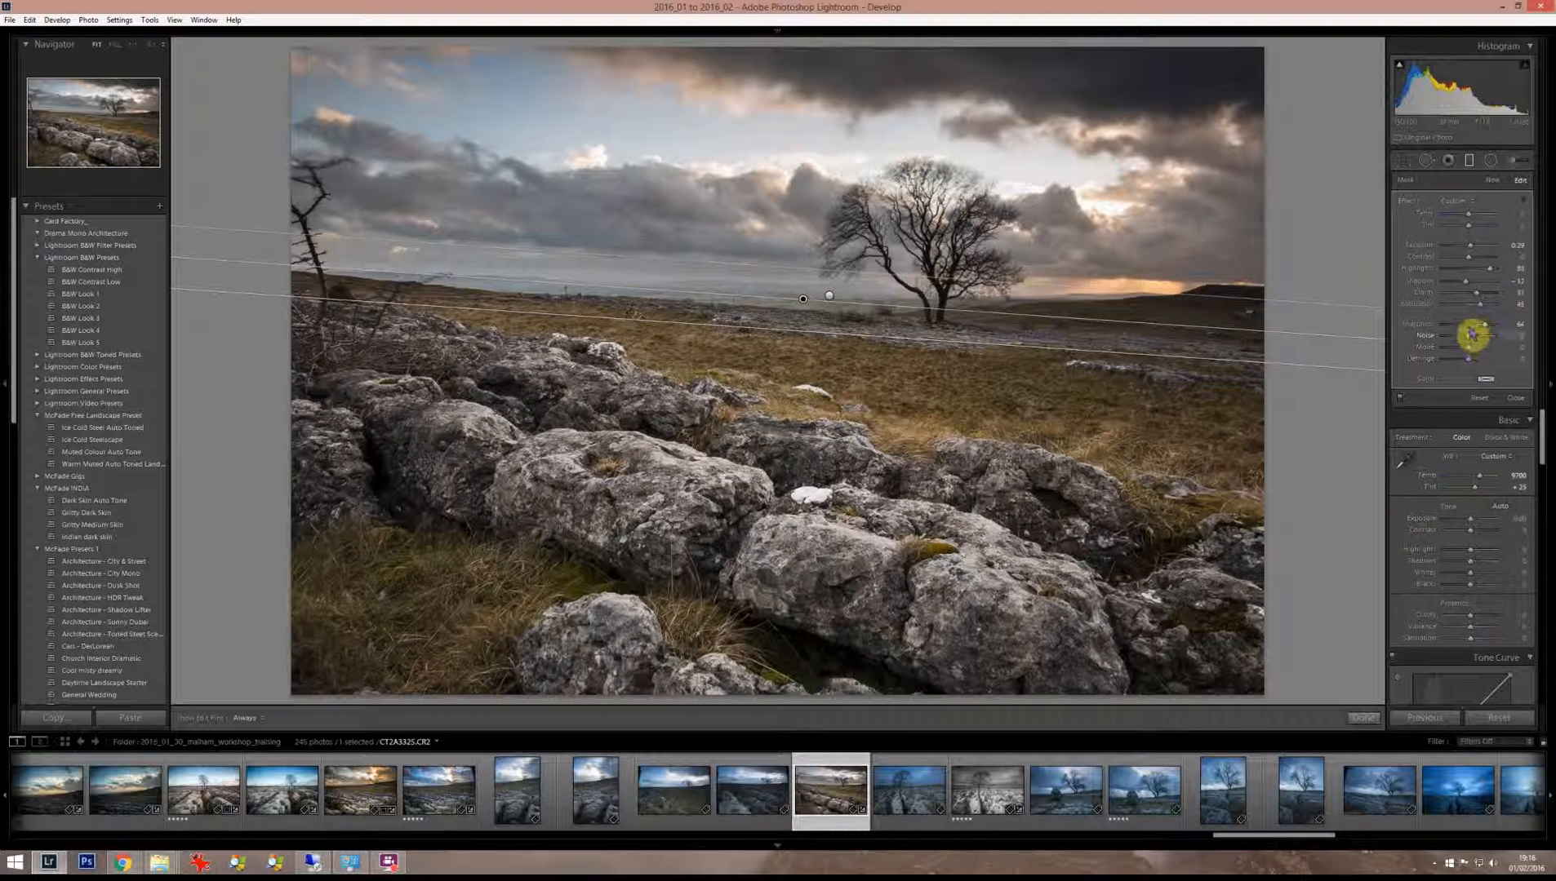
click(1371, 719)
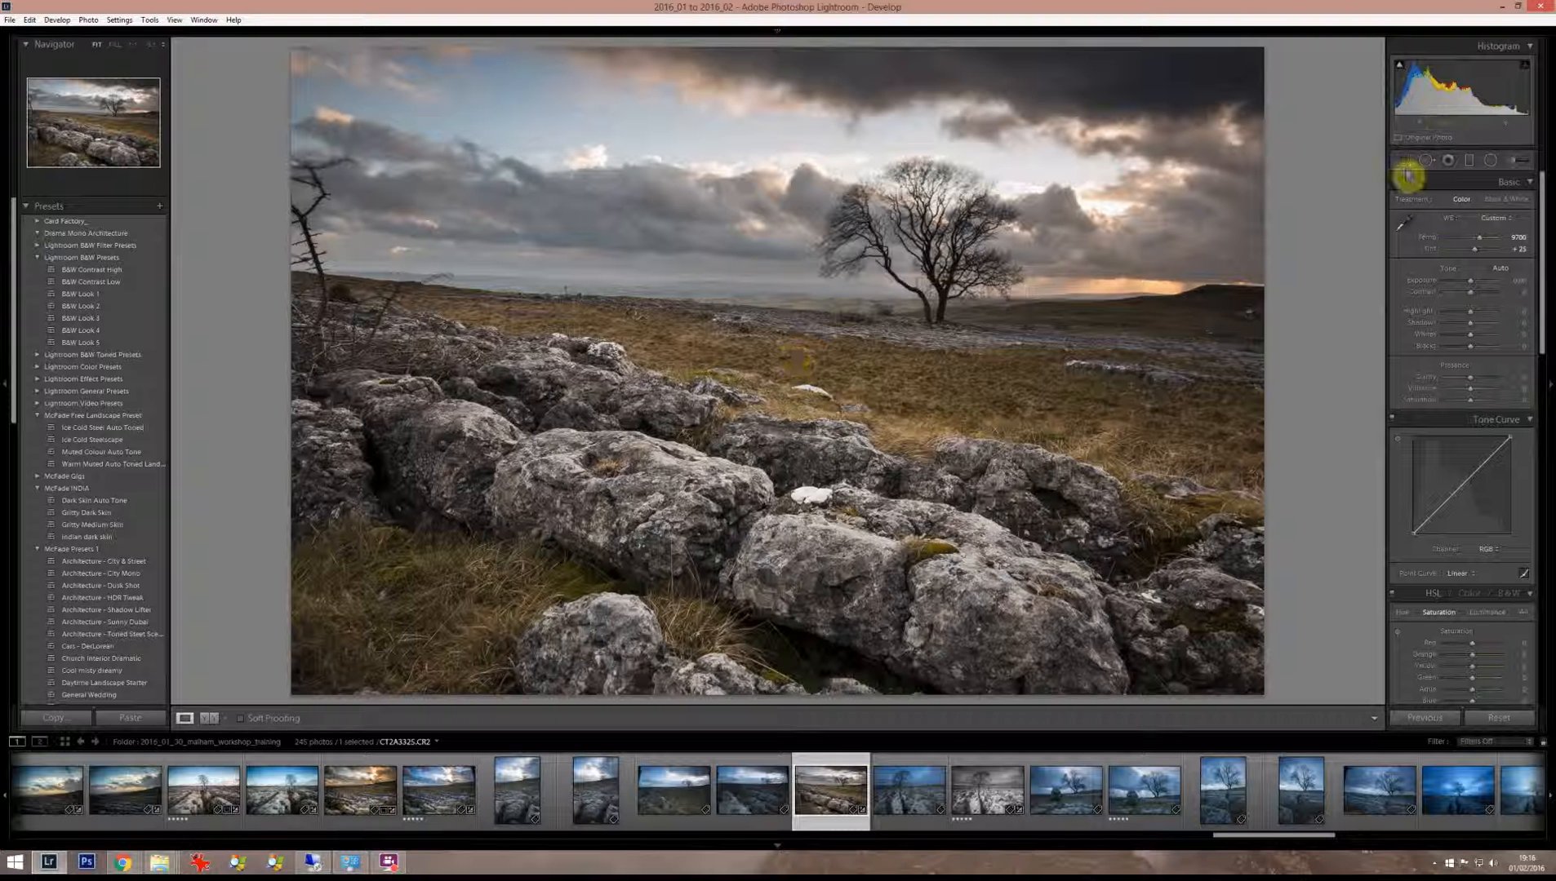
- Level the horizon by rotating the photo to −2.43° and tighten the crop to exclude the bare branch at its left edge
click(1404, 167)
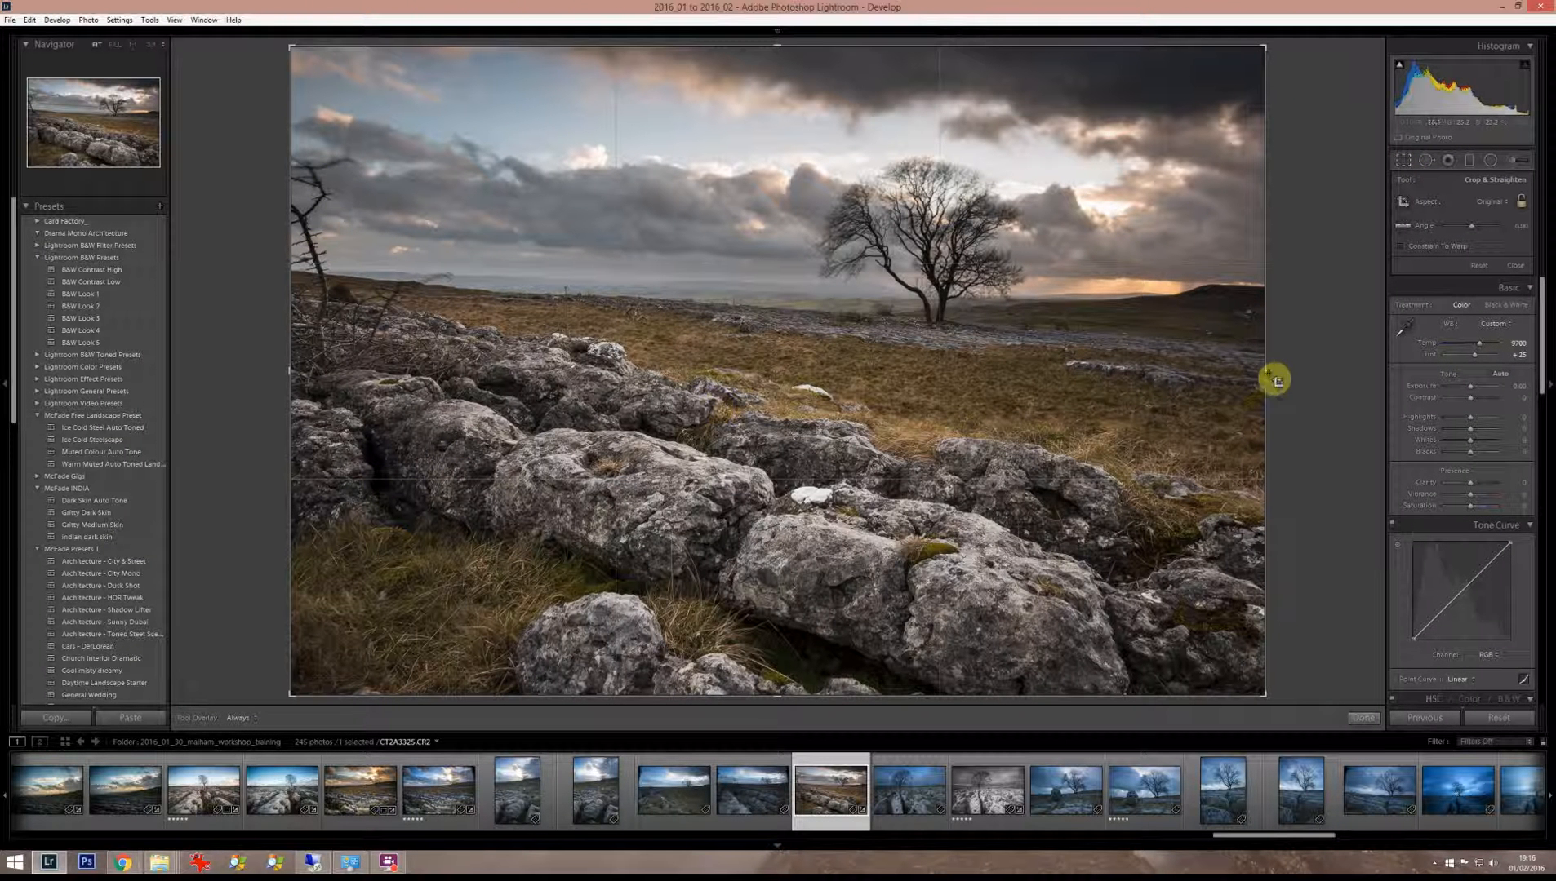
mouse_move(1313, 394)
mouse_down()
mouse_move(1315, 371)
mouse_move(1316, 391)
mouse_up()
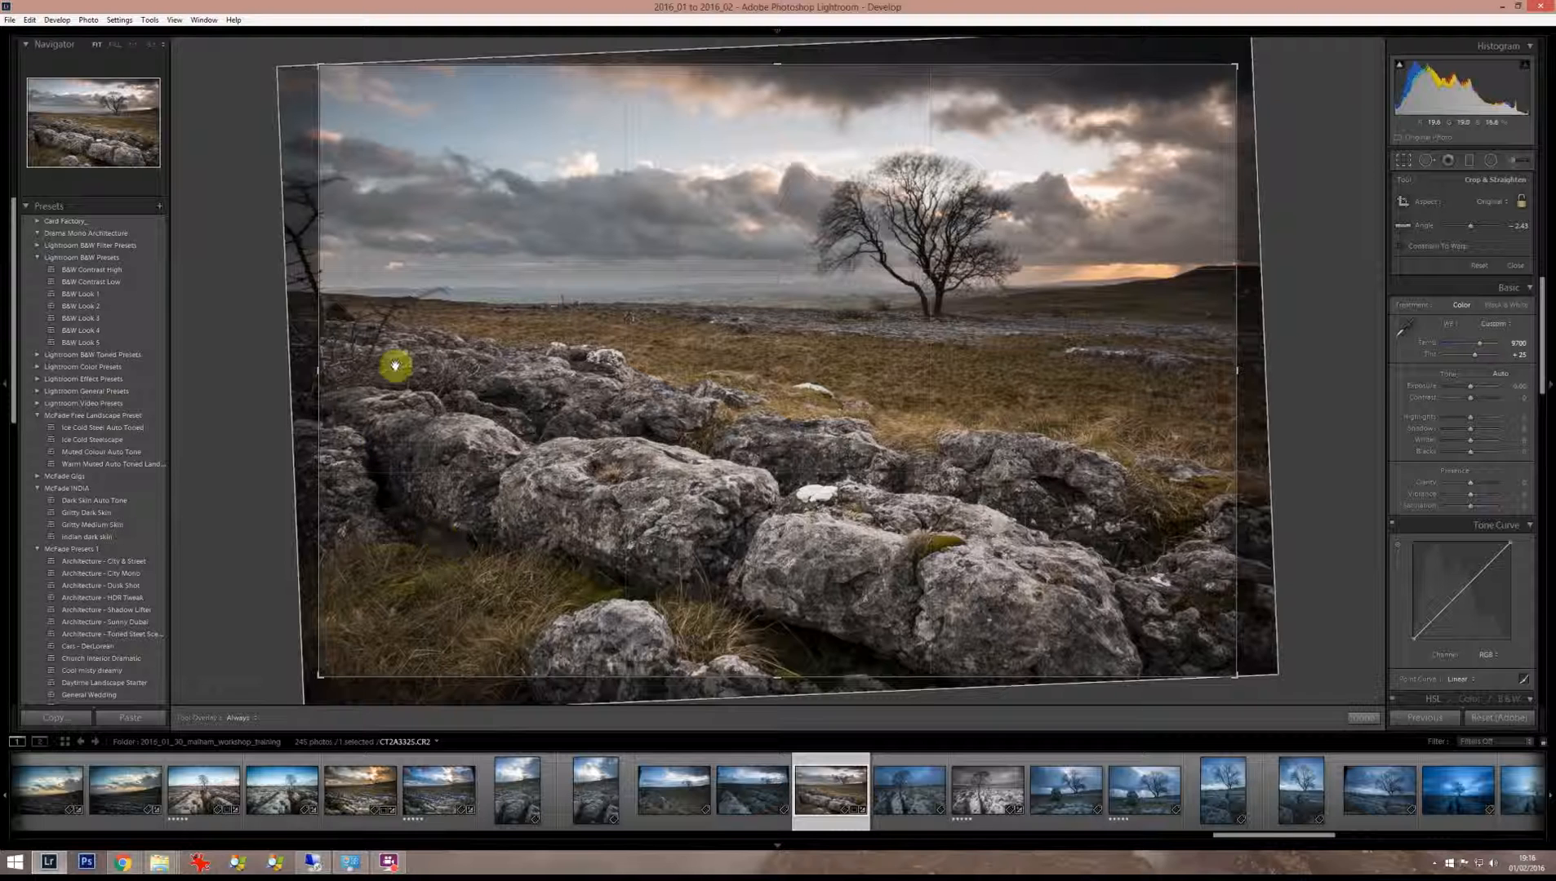
drag(319, 369, 347, 361)
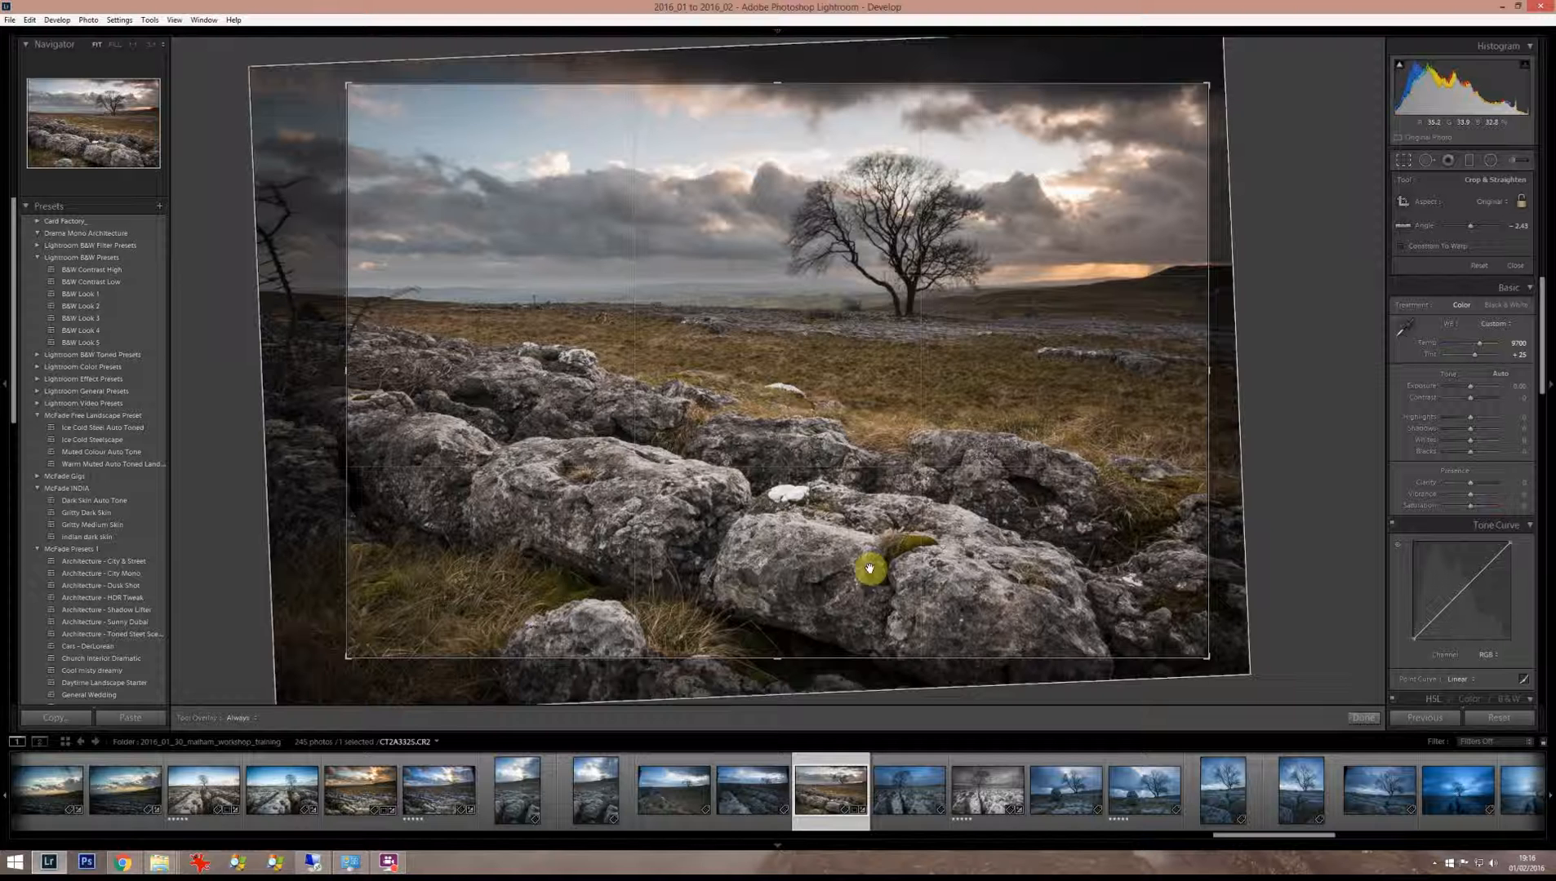
drag(876, 581, 828, 605)
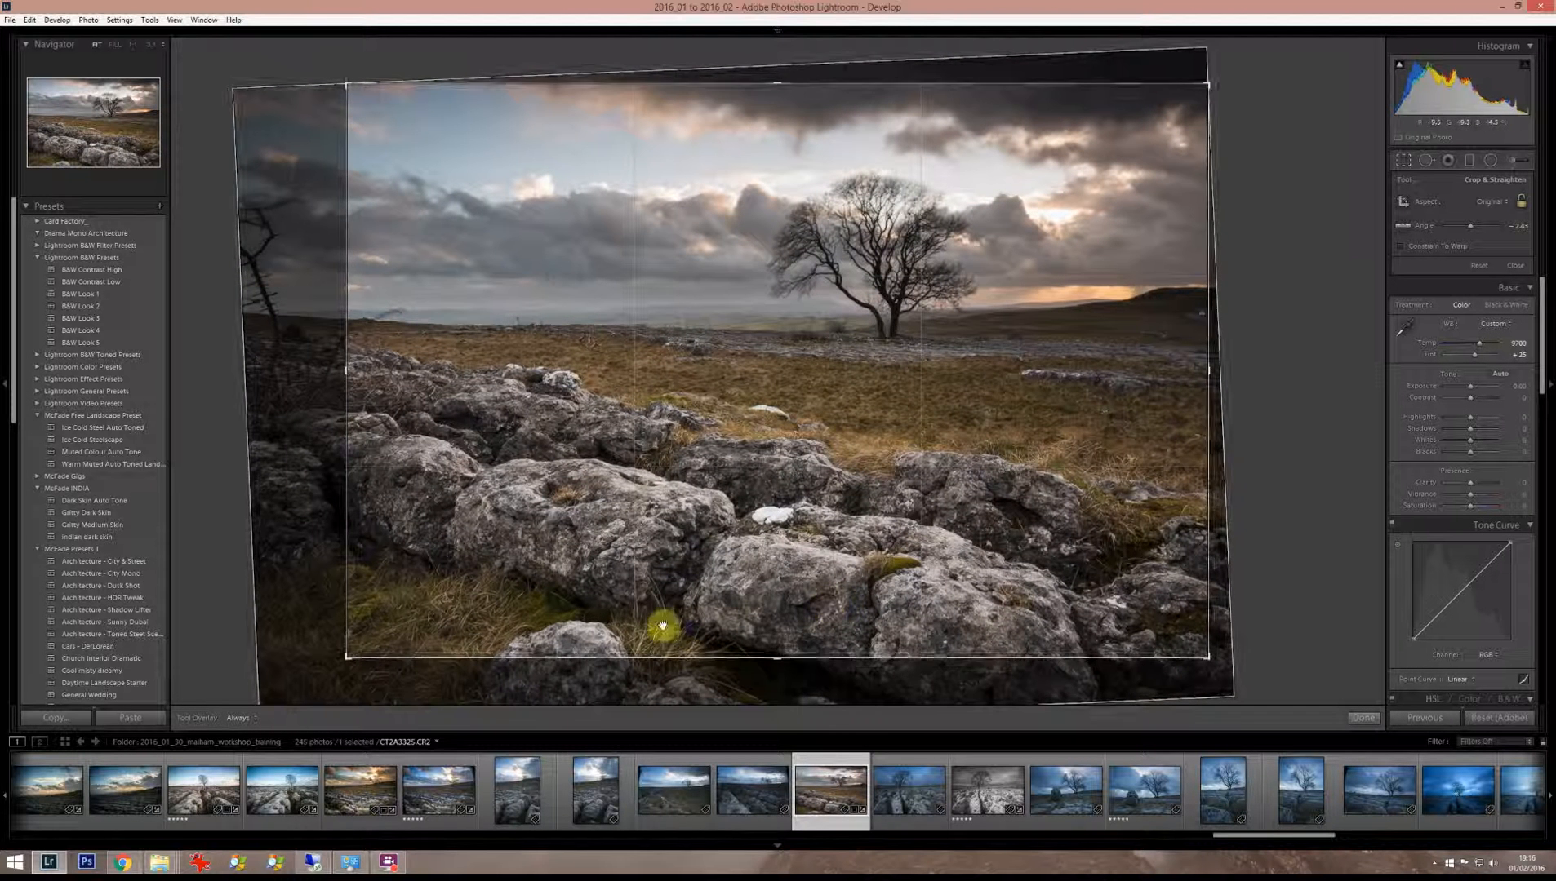
drag(774, 661, 775, 646)
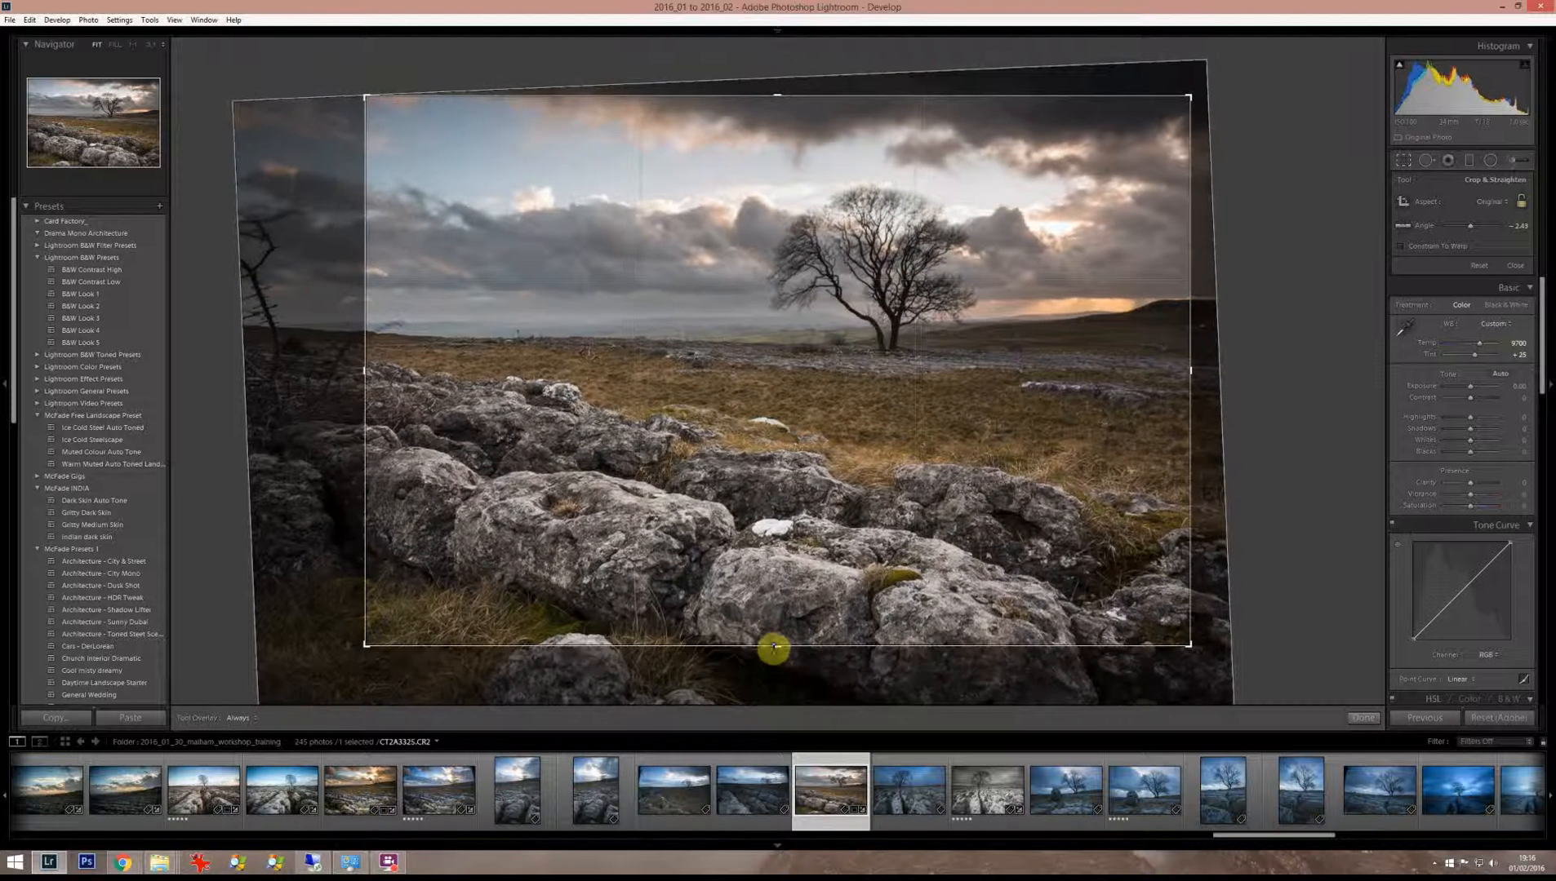
drag(804, 585, 809, 582)
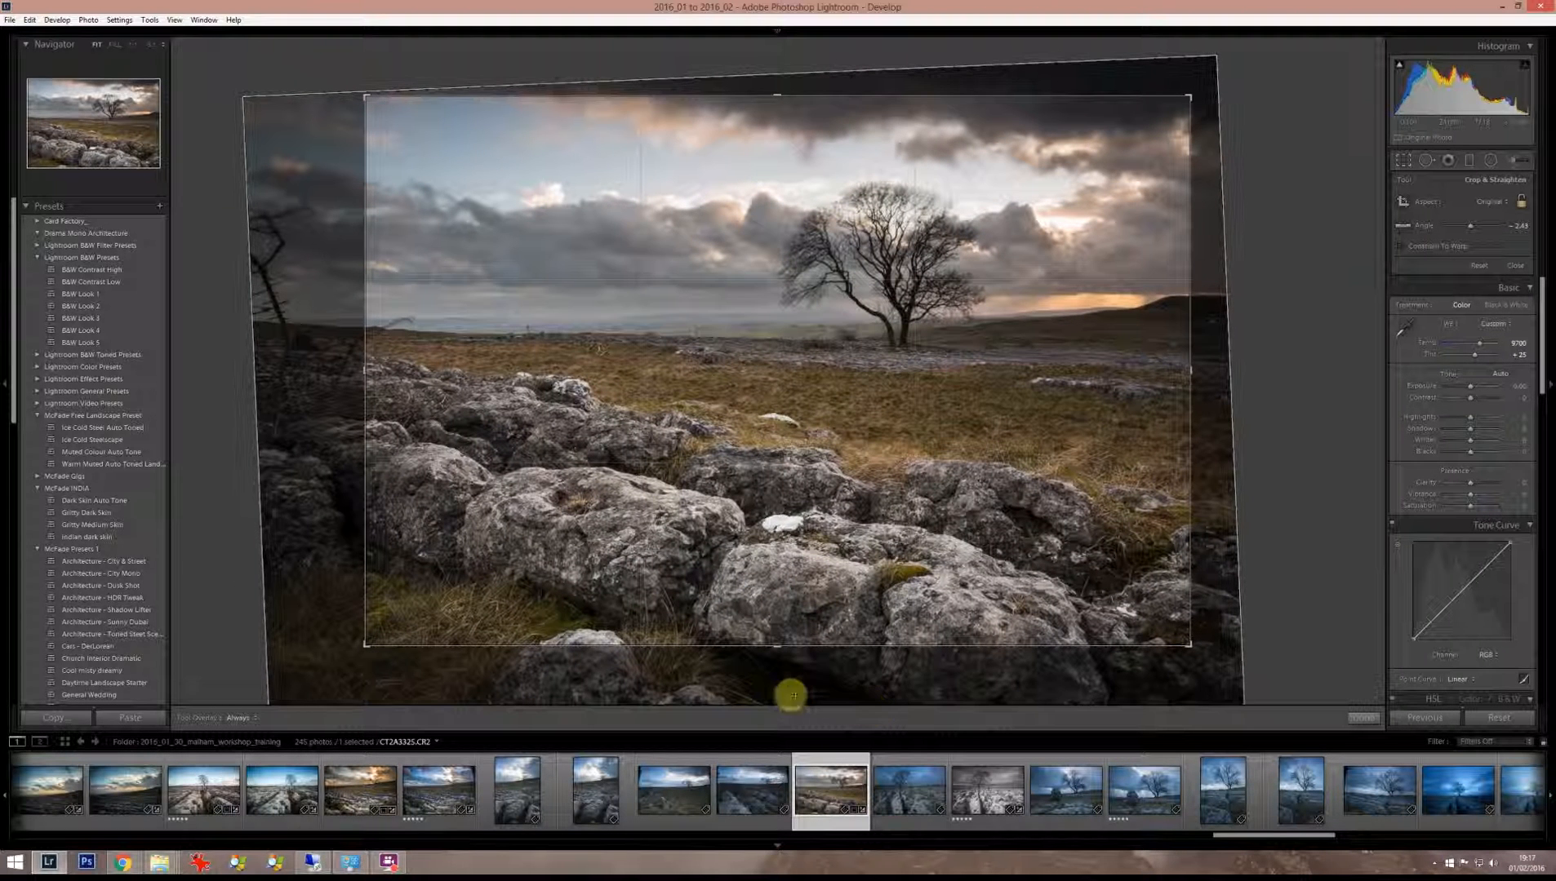
- Extend the crop slightly in height and width with a custom aspect ratio and apply it
drag(785, 635, 792, 659)
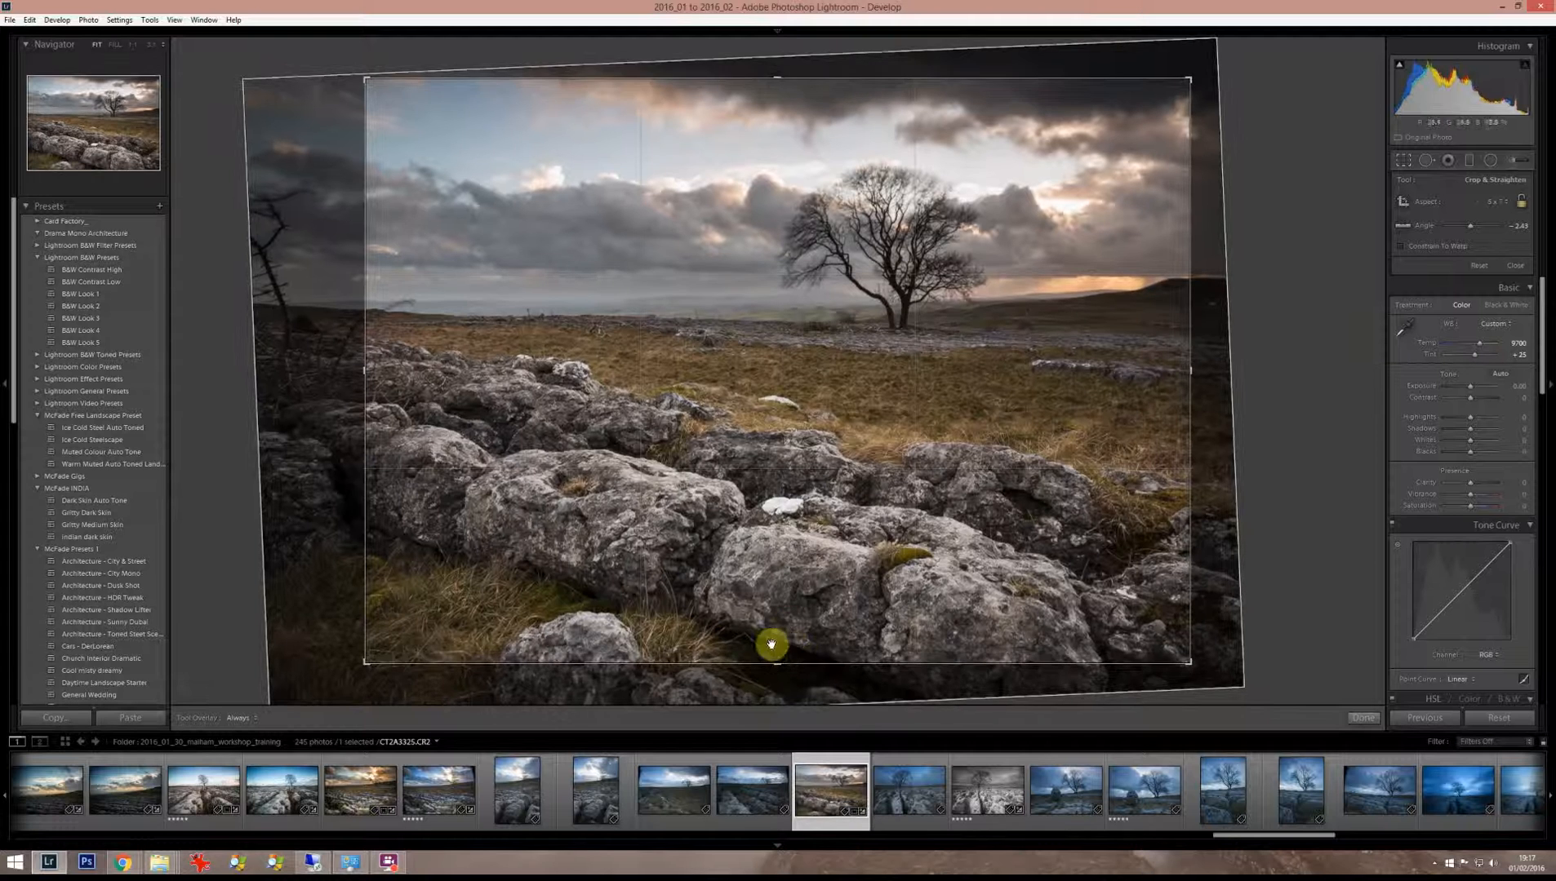
drag(369, 371, 360, 369)
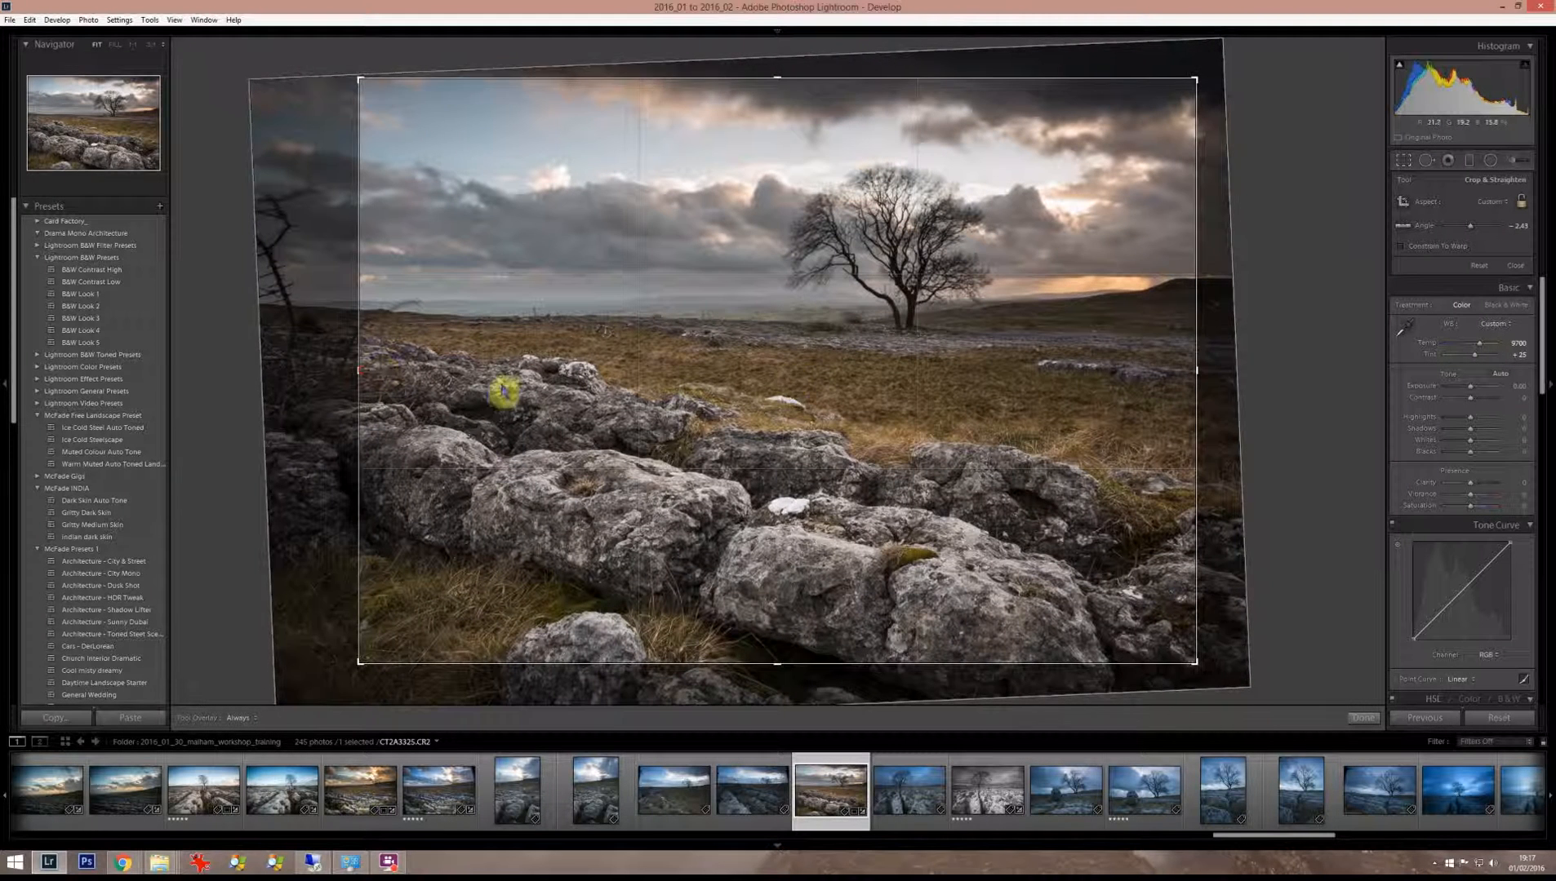
drag(1188, 367, 1194, 366)
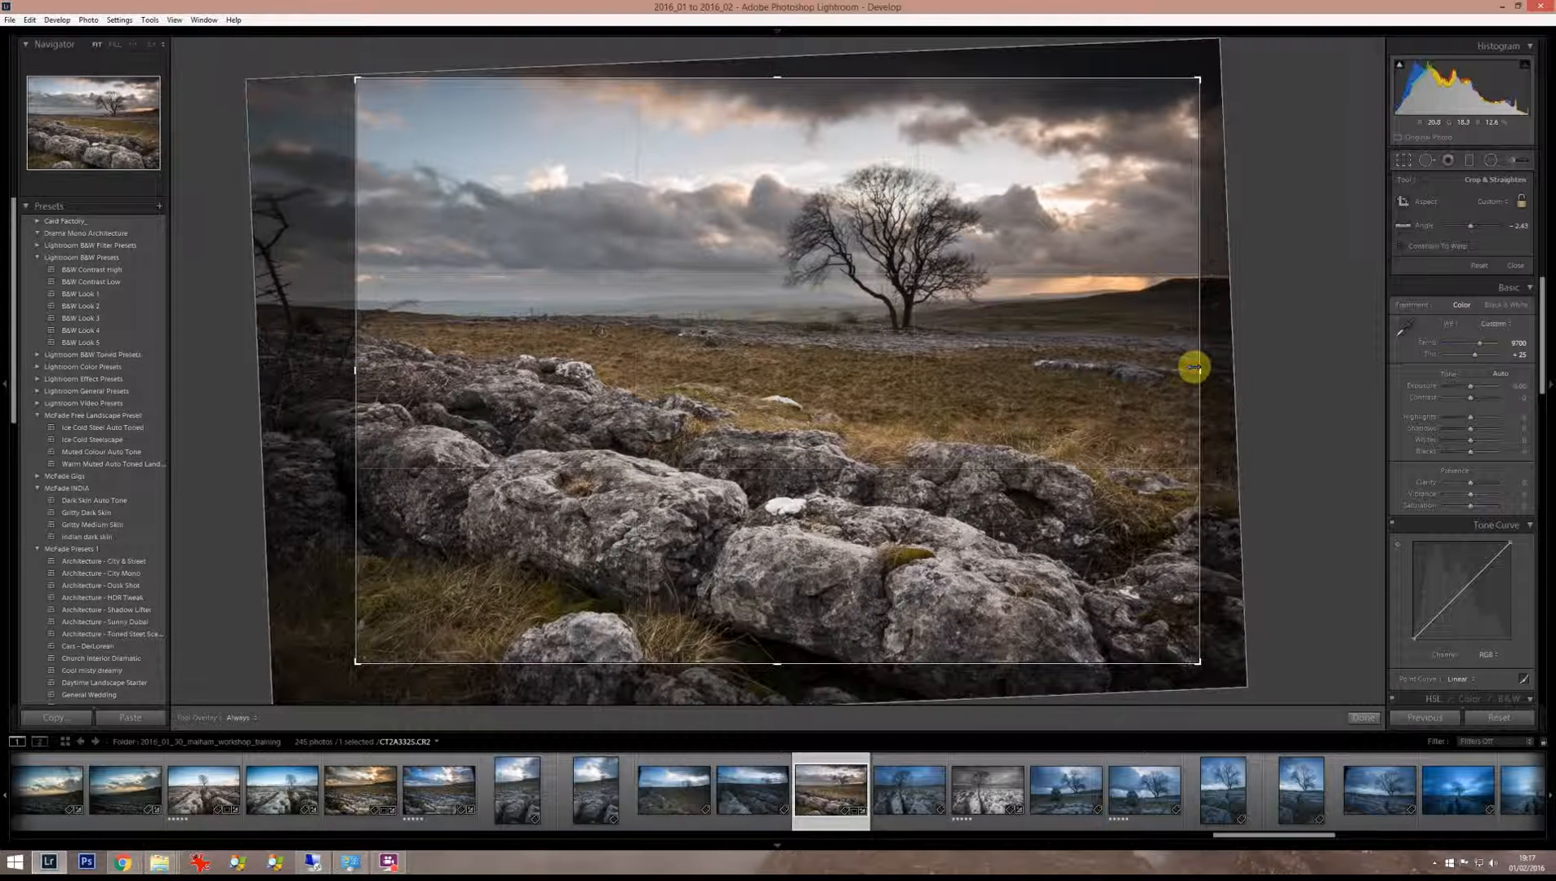
key(Return)
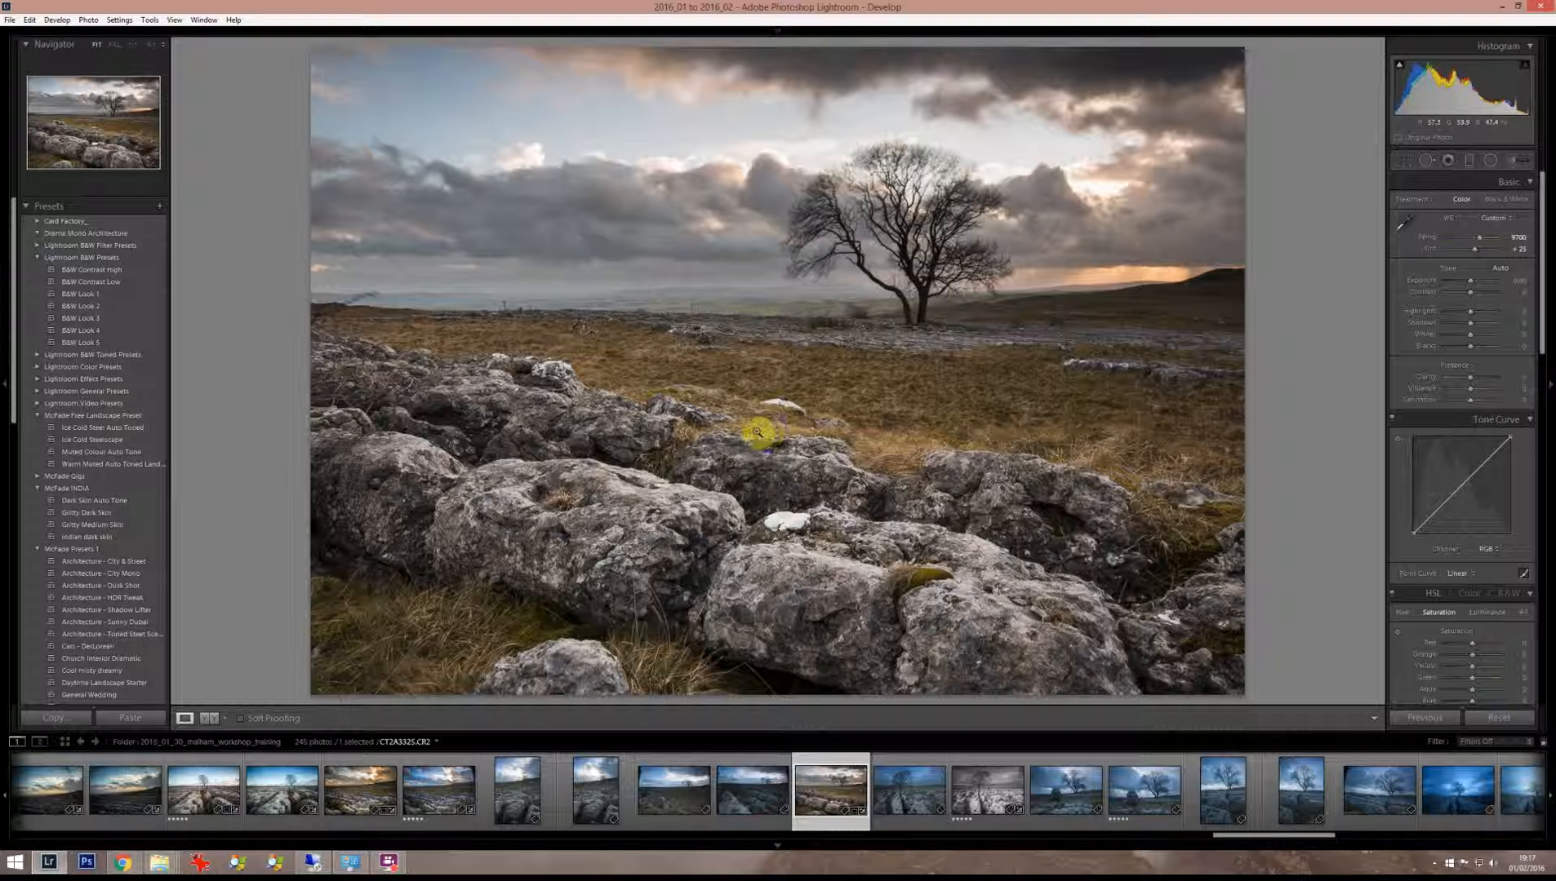
- Set the photo's highlights to −90, shadows to +60, contrast to +26, clarity to +7 and vibrance to +36
click(1451, 317)
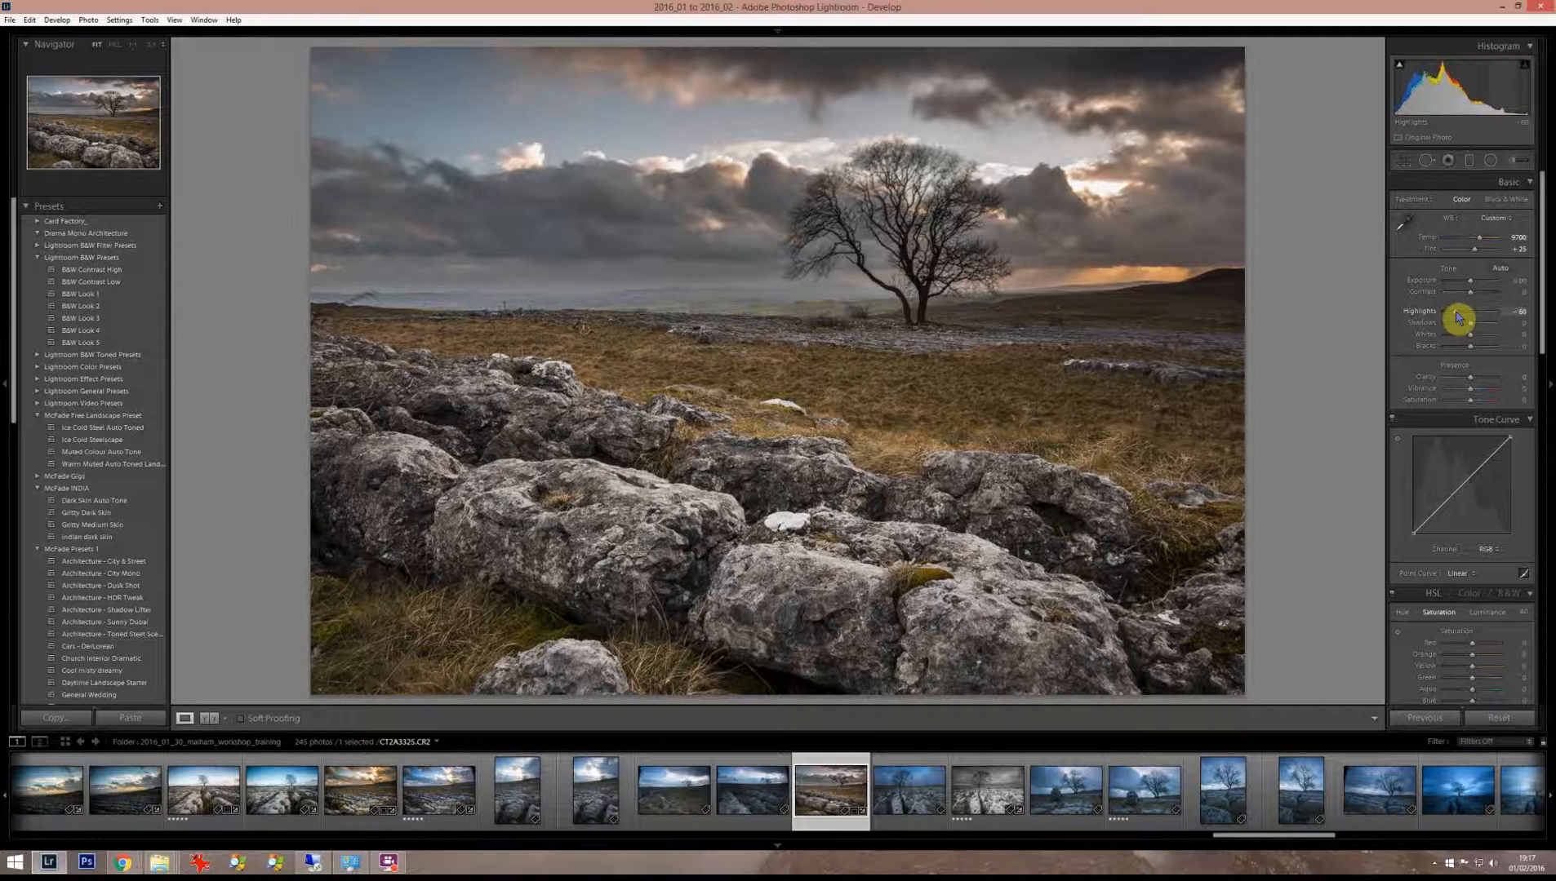
drag(1458, 317, 1489, 330)
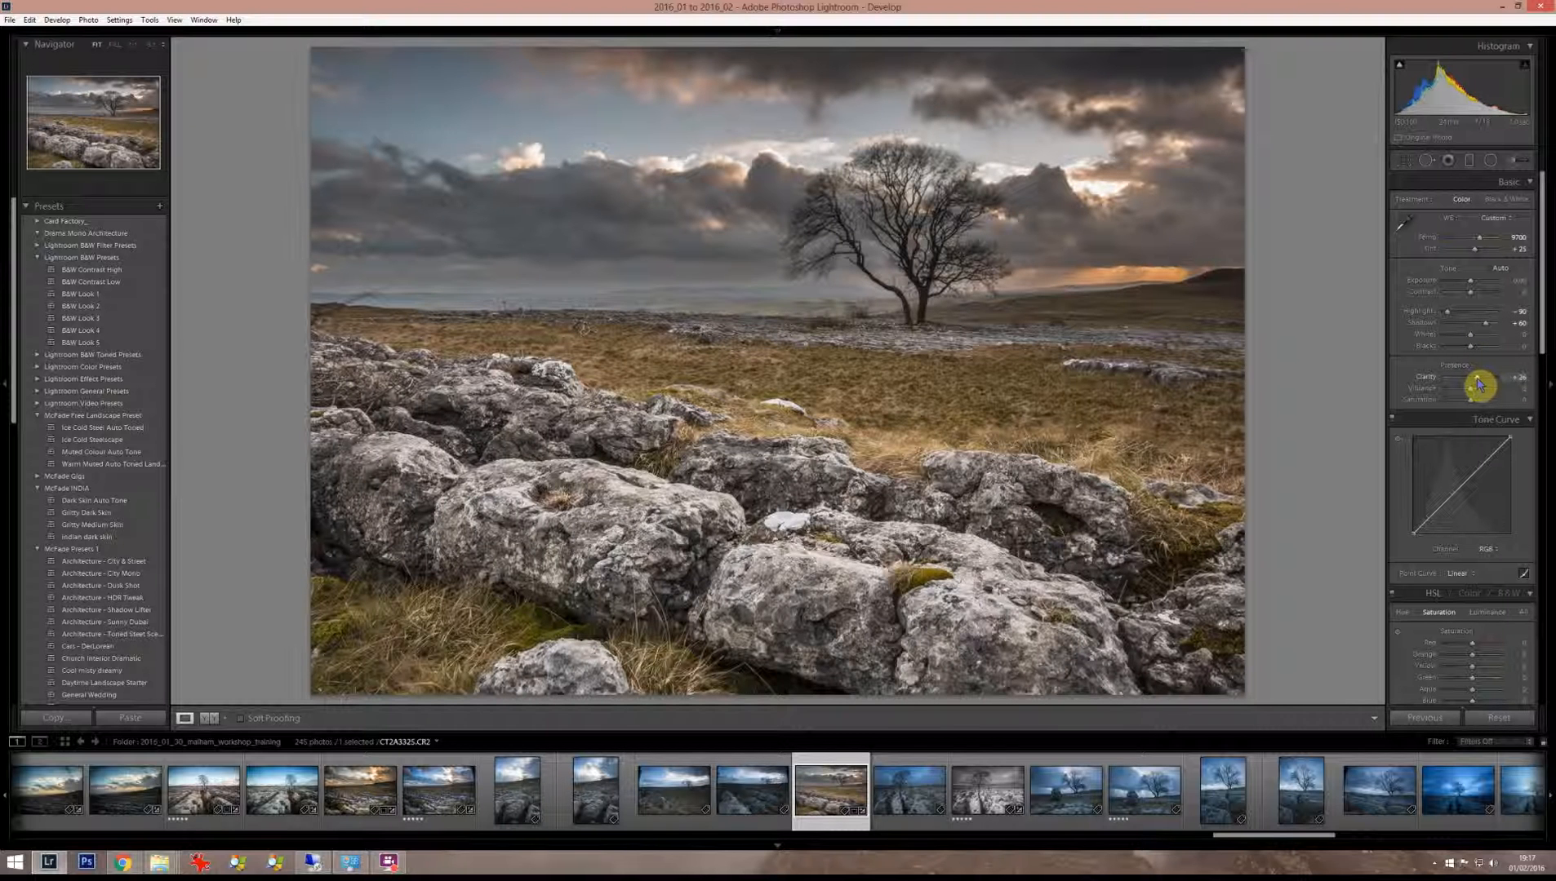
drag(1477, 385, 1473, 382)
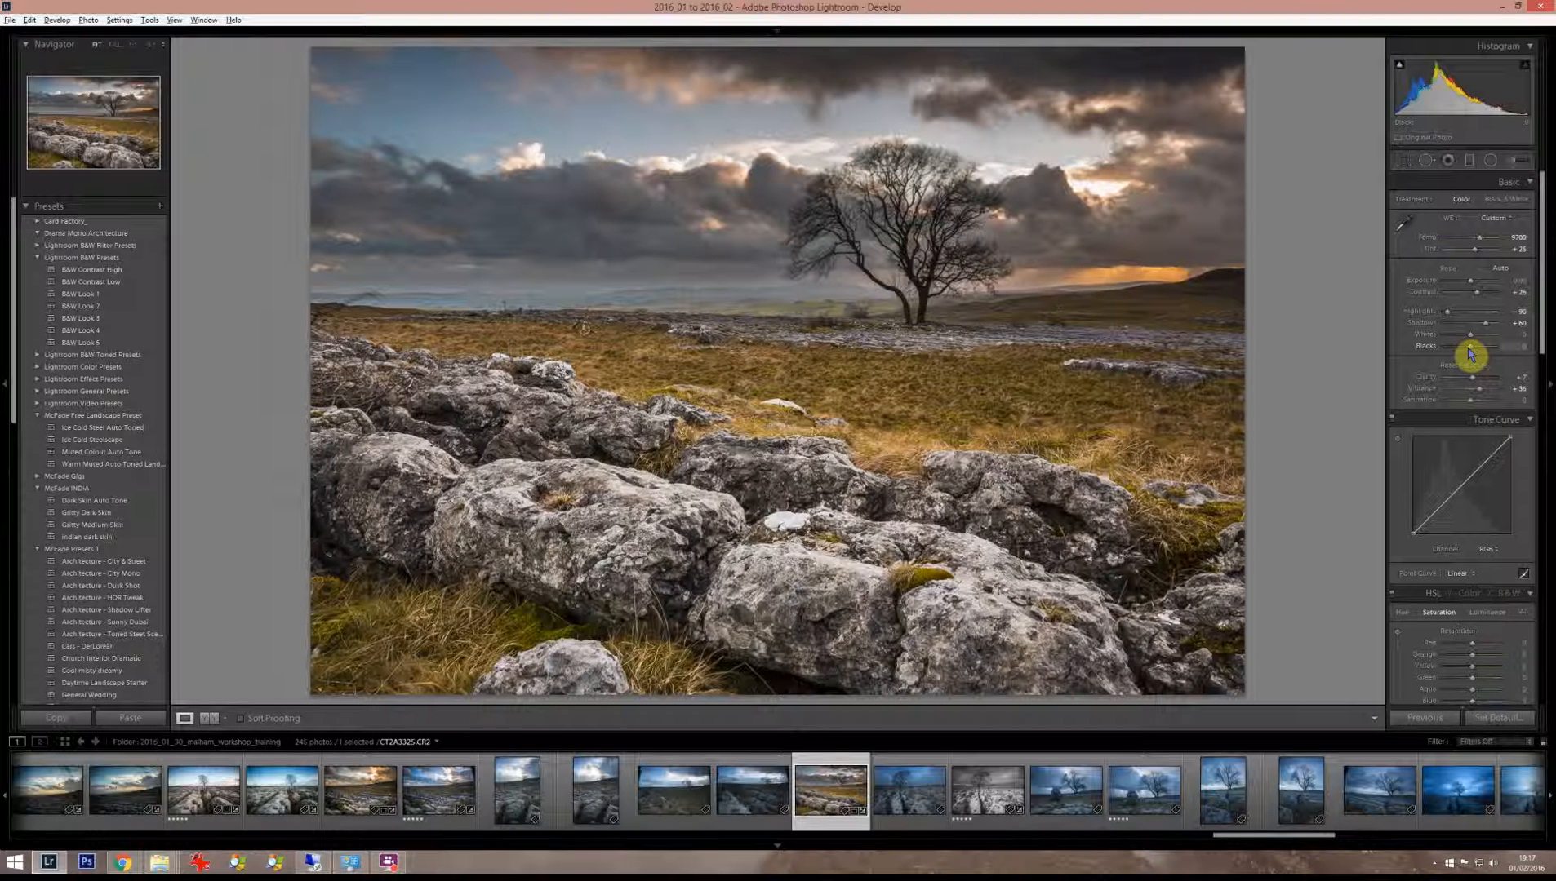
- Set the photo's blacks to −17 and whites to +36, checking the clipping preview for each
alt+click(1469, 347)
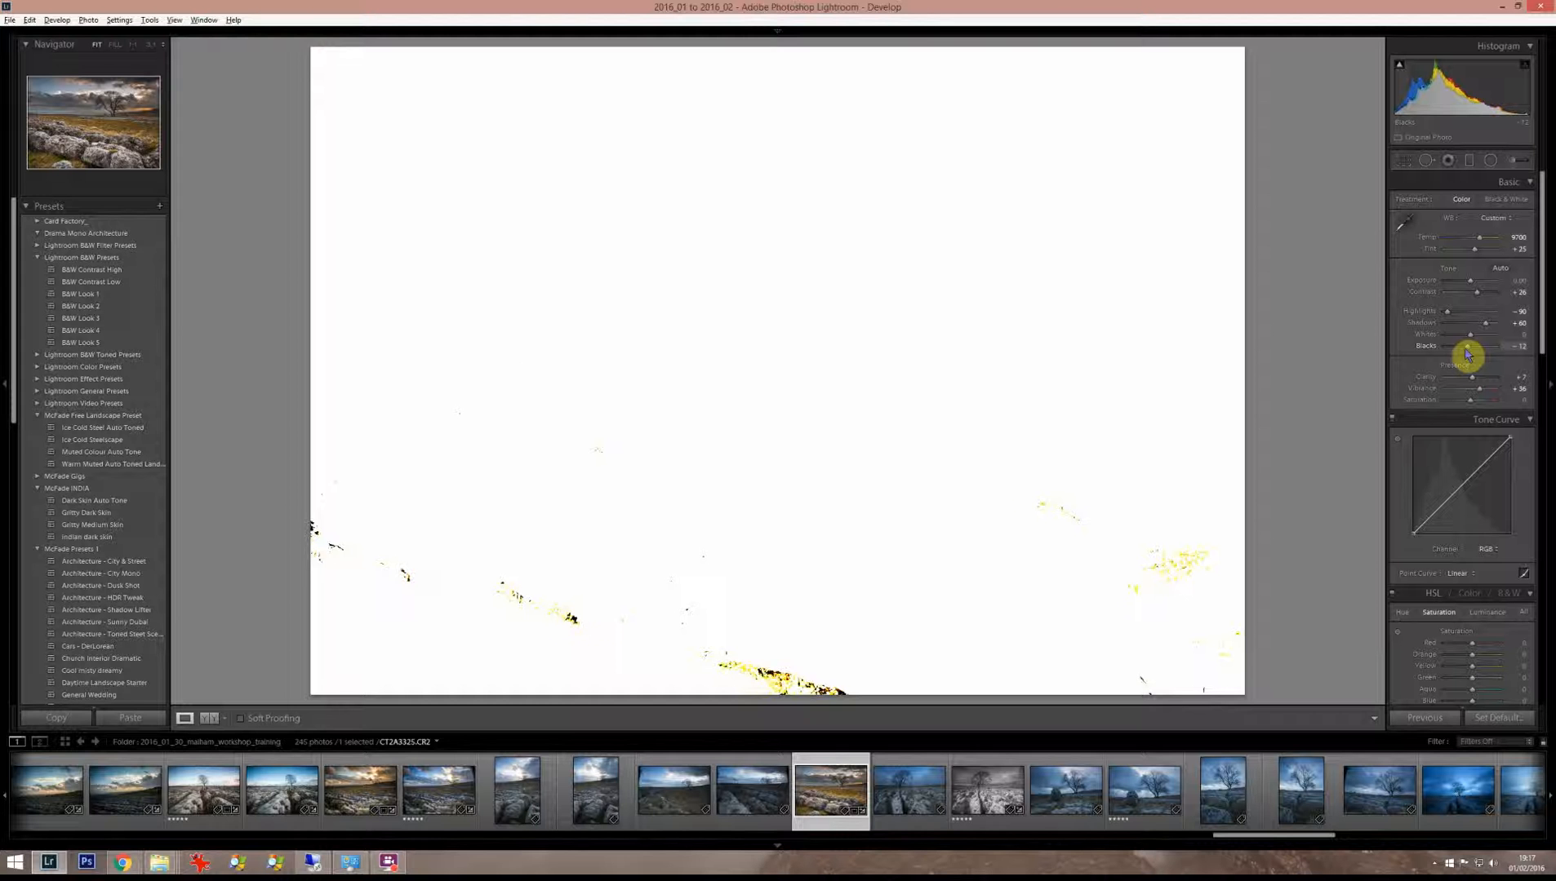
drag(1469, 353, 1466, 353)
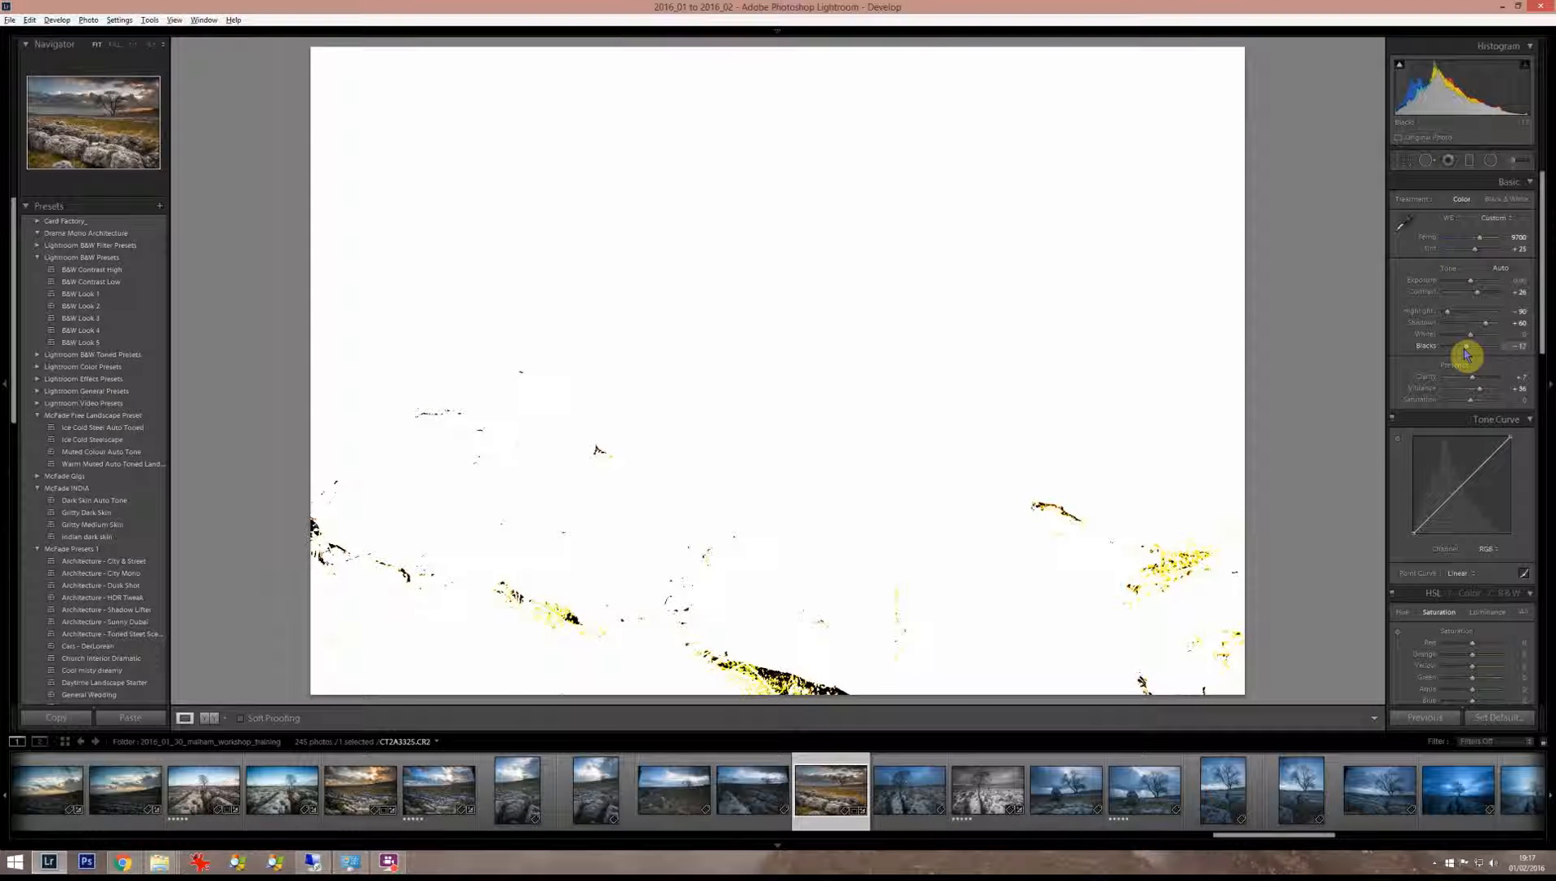
drag(1466, 353, 1466, 353)
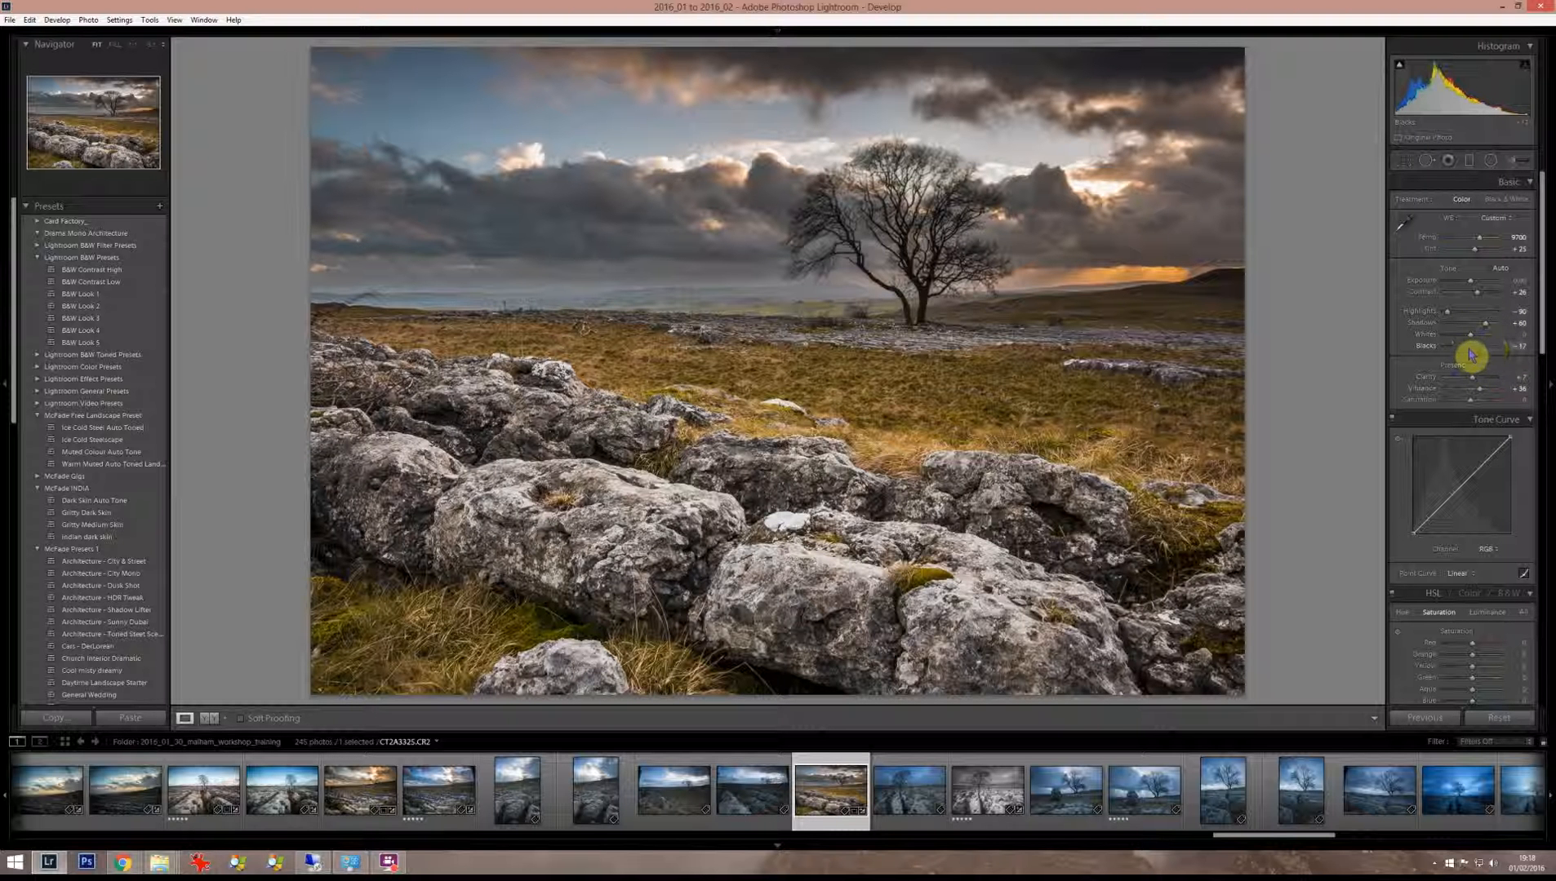
drag(1472, 342, 1473, 341)
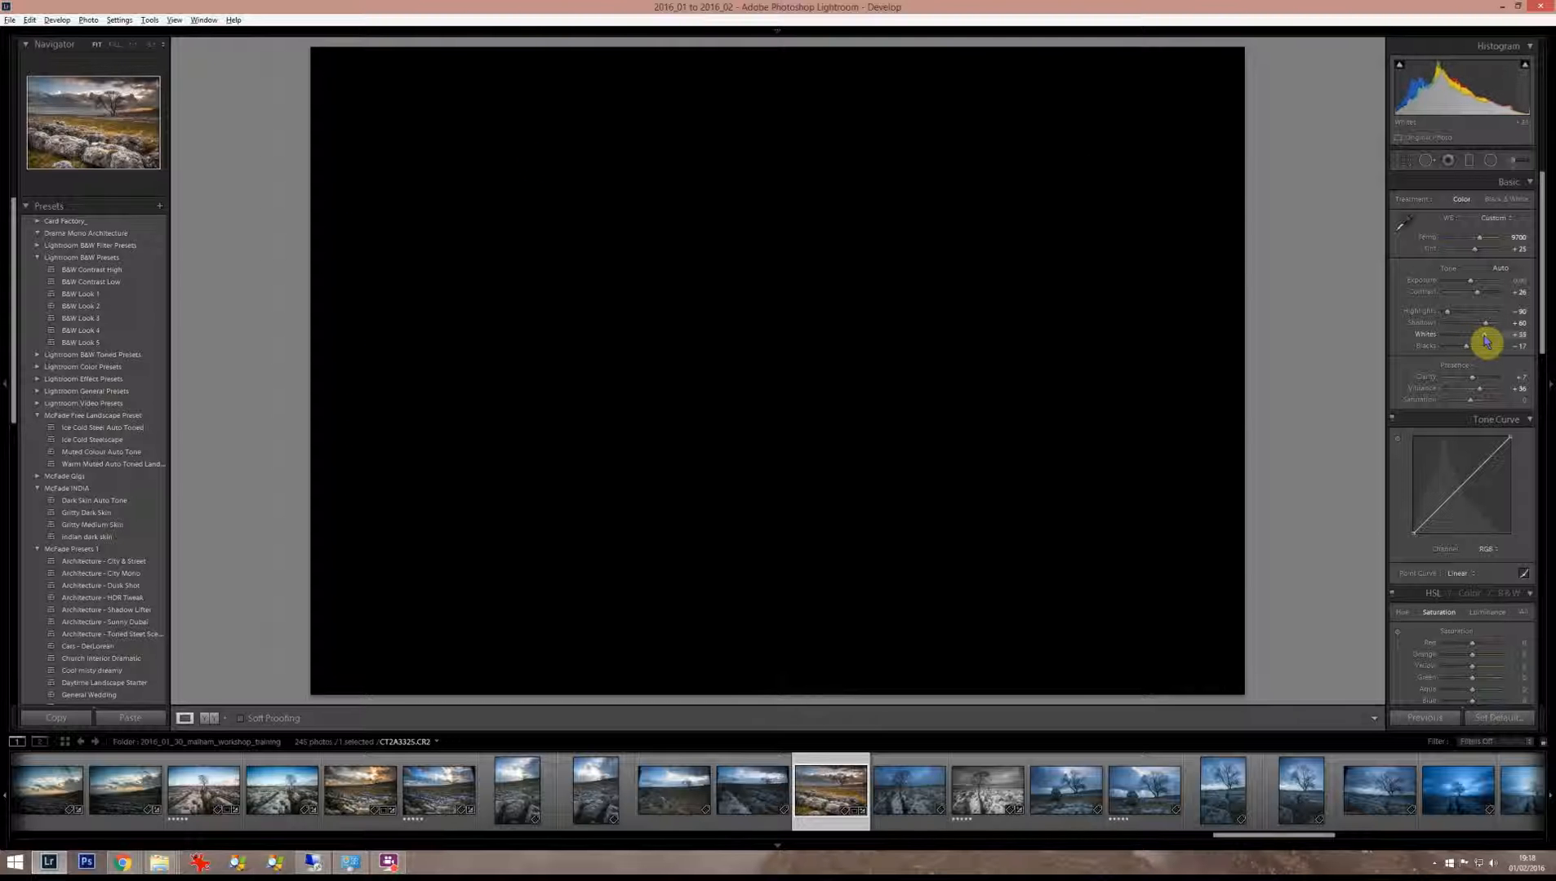
drag(1484, 341, 1486, 341)
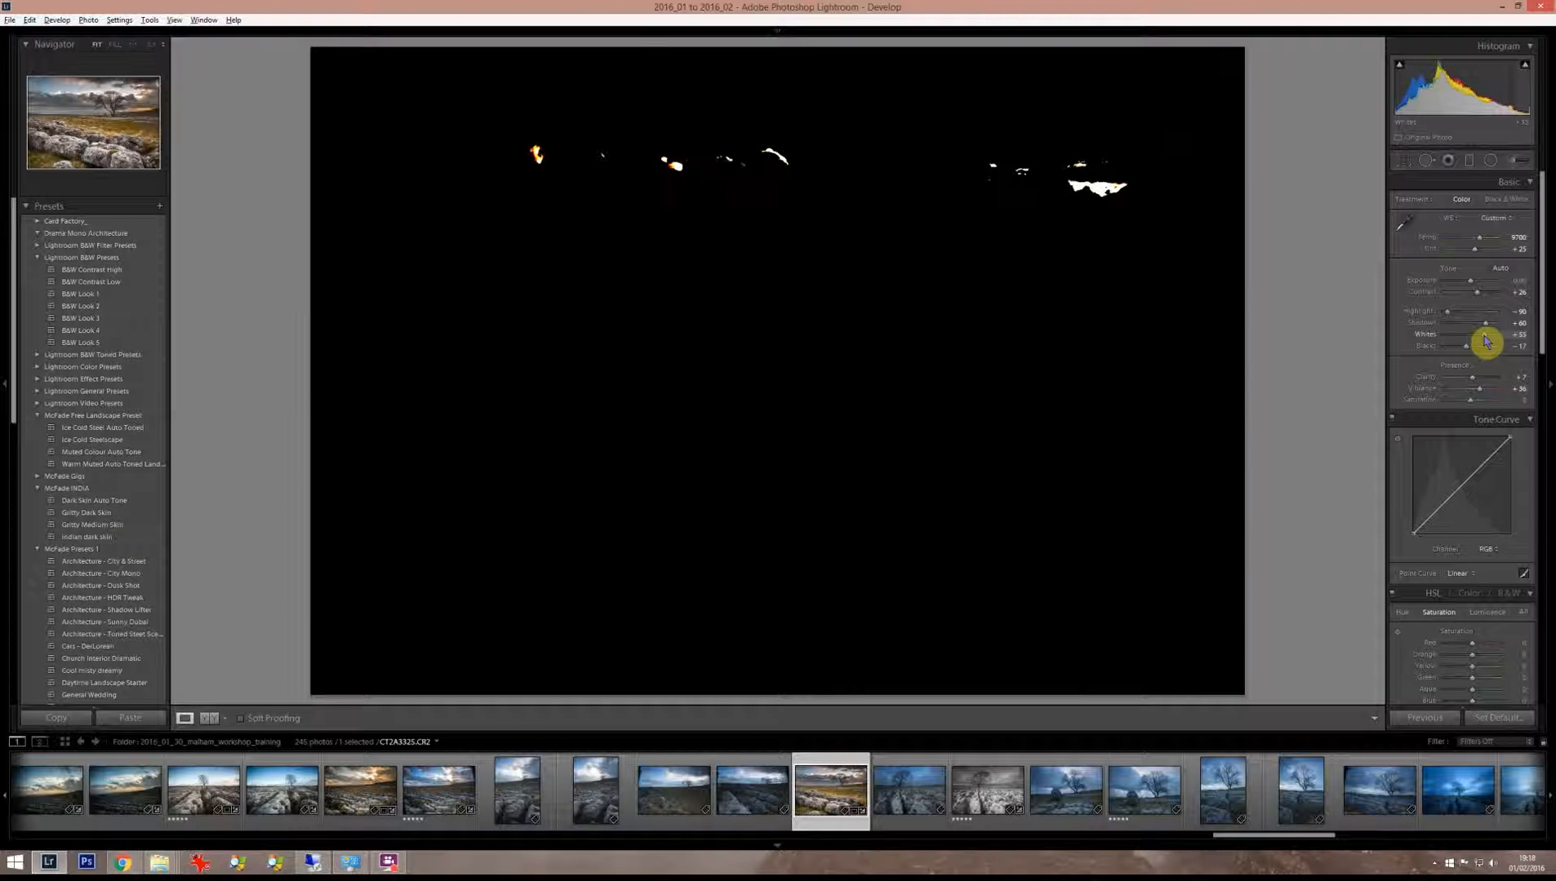
drag(1485, 341, 1484, 344)
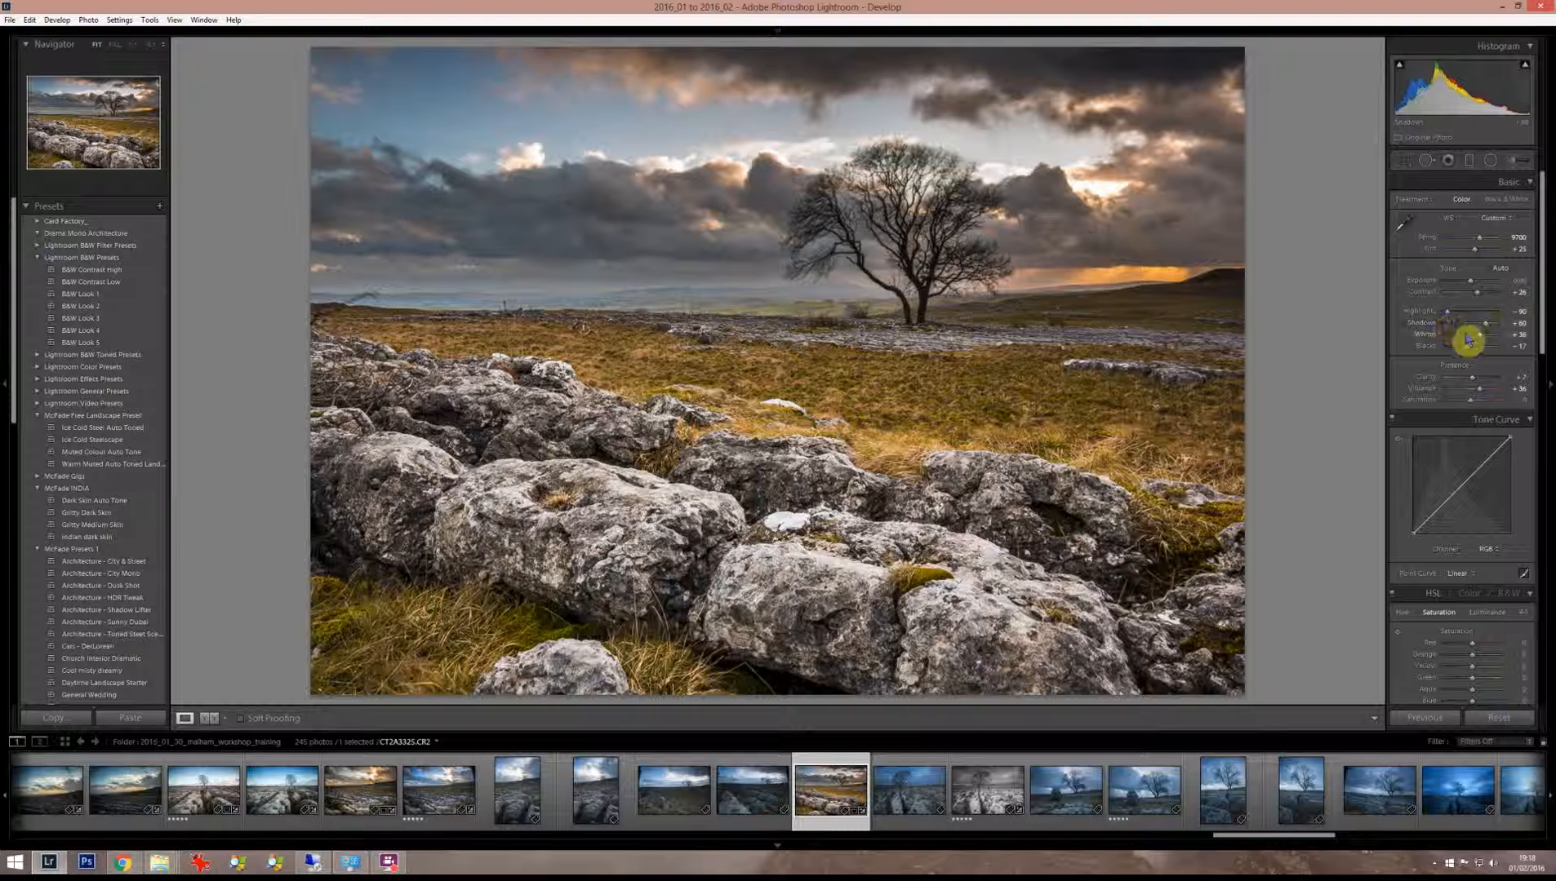
- Enable lens profile corrections and chromatic aberration removal for the photo
scroll(1479, 351, down, 6)
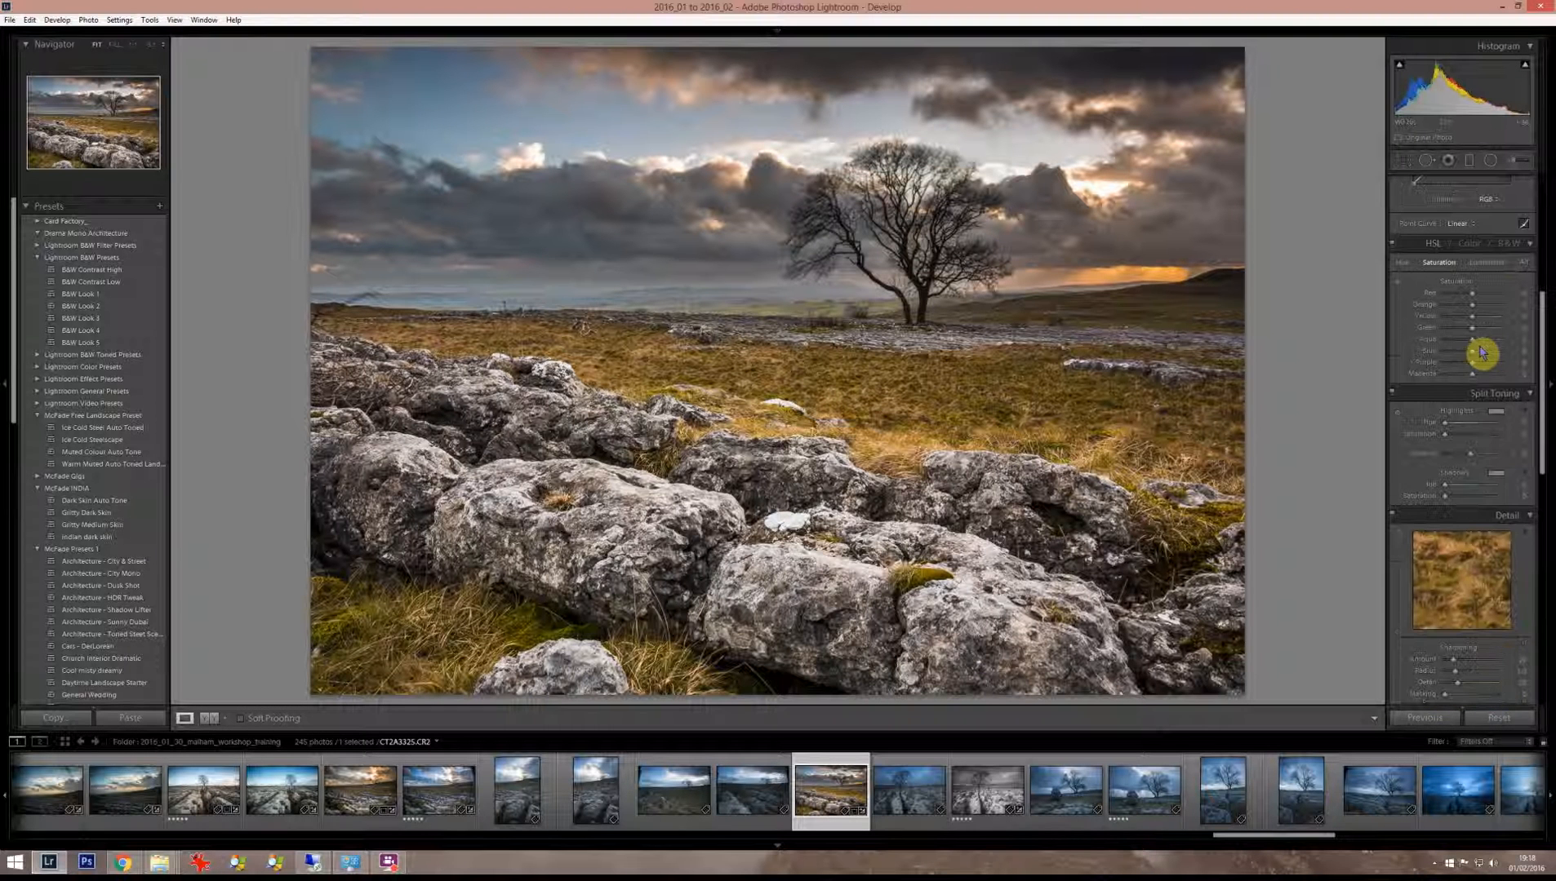
scroll(1486, 419, down, 3)
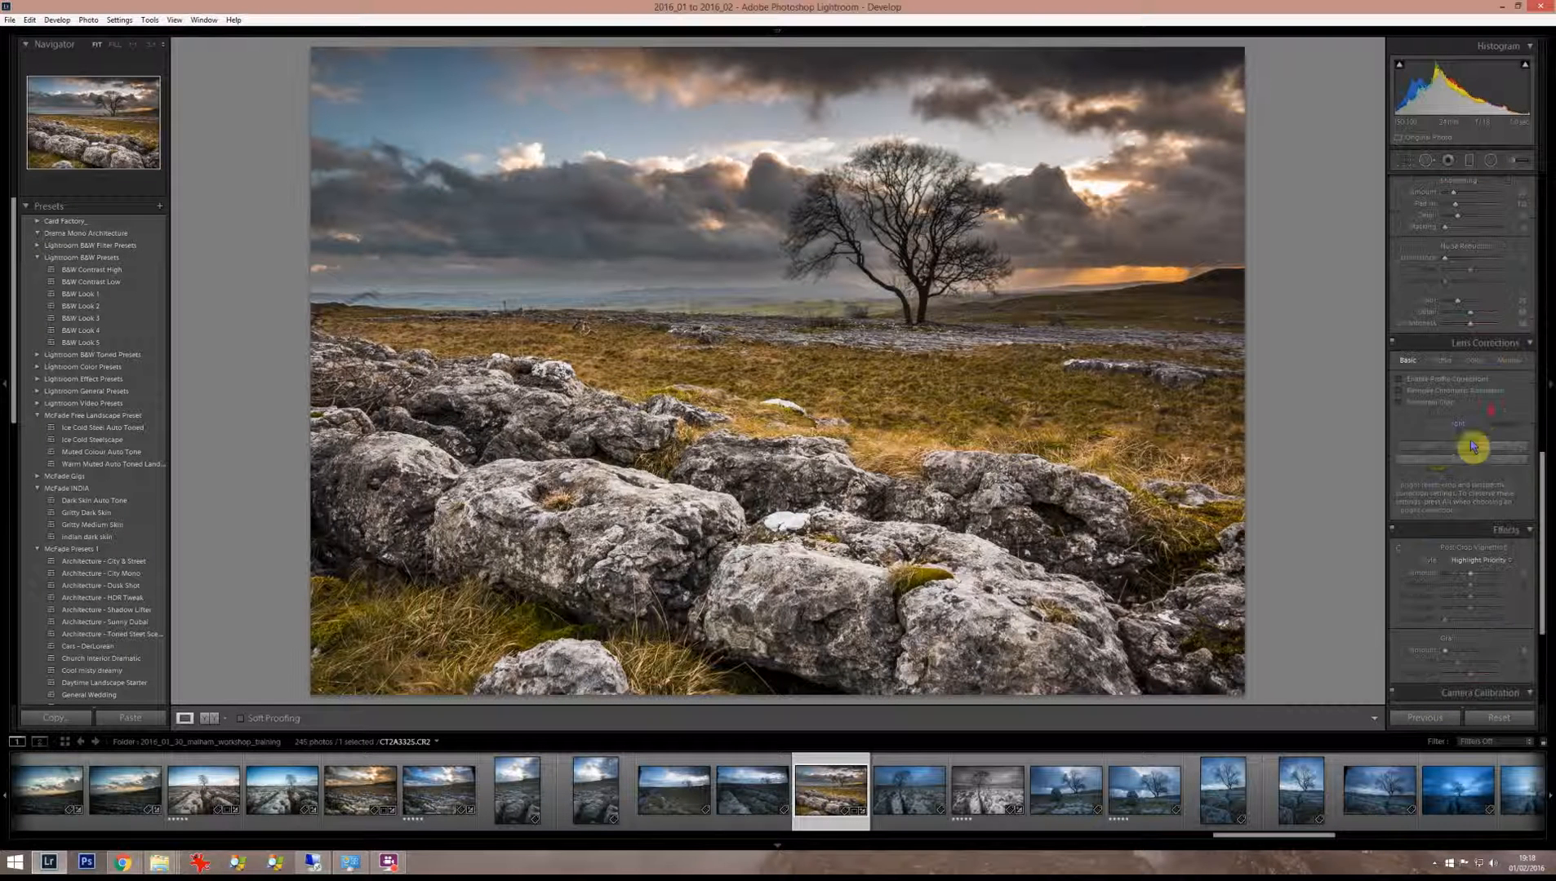
scroll(1473, 436, down, 3)
click(1400, 391)
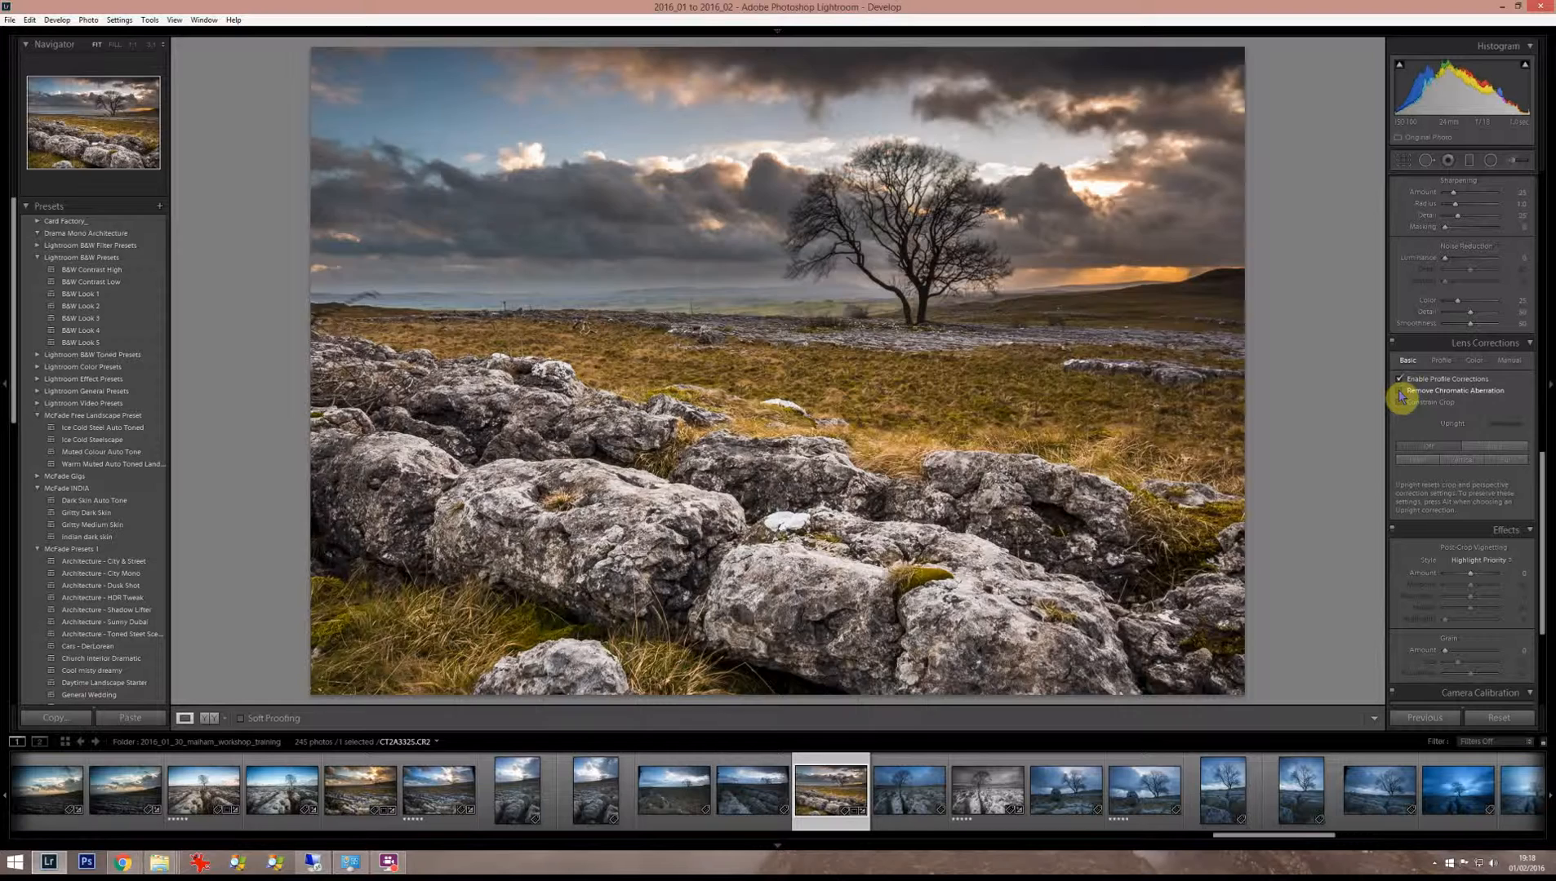
- Add a dark post-crop vignette with amount −36, midpoint 23 and feather 100
scroll(1428, 398, down, 3)
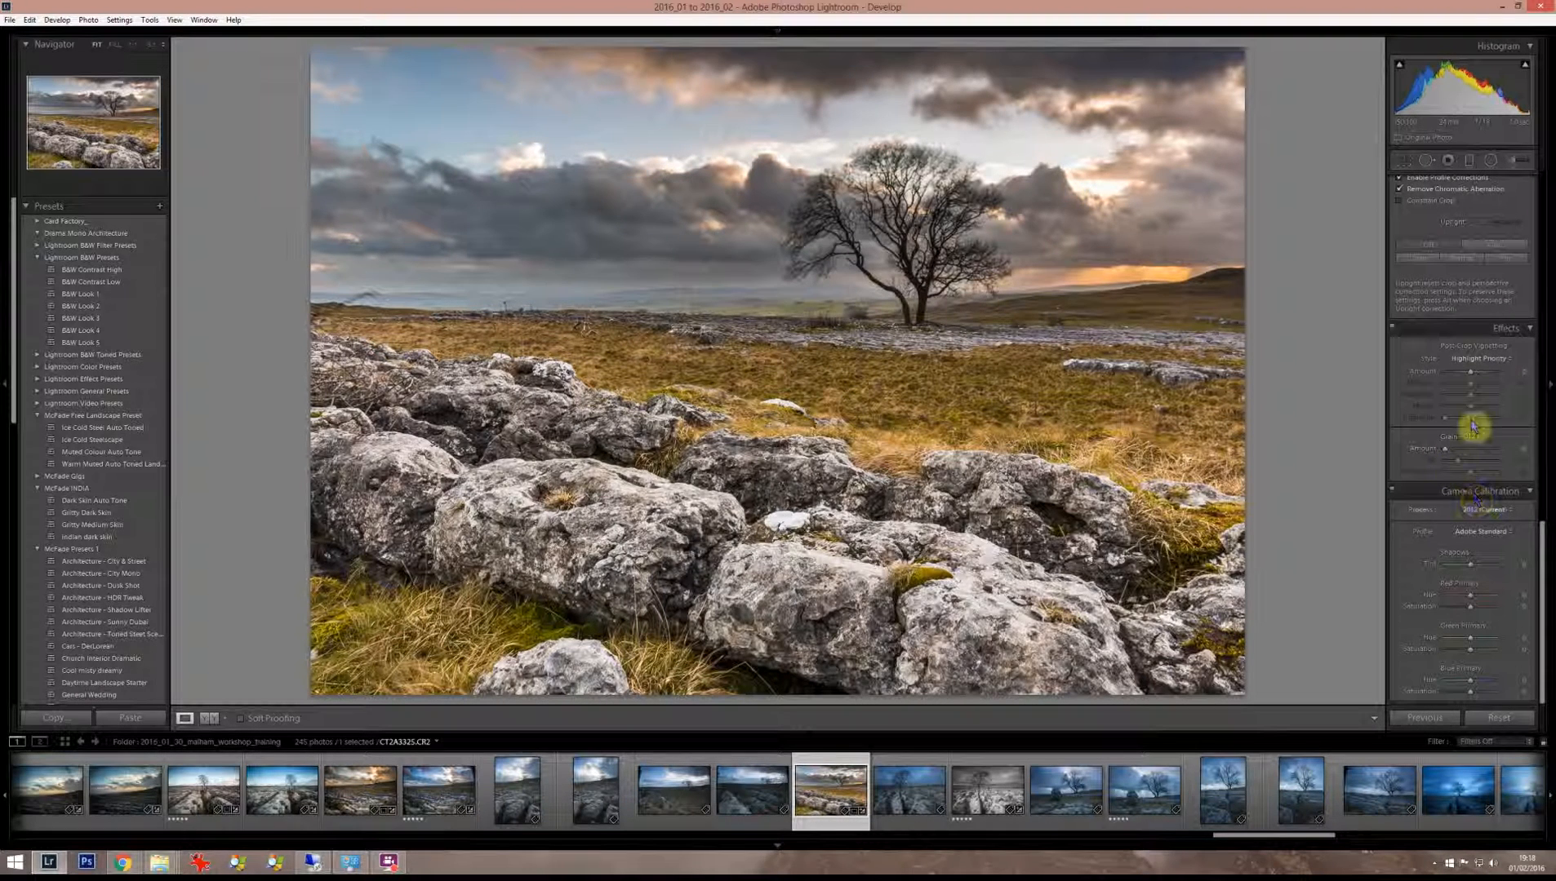
mouse_move(1469, 380)
mouse_down()
mouse_move(1498, 413)
mouse_move(1460, 379)
mouse_up()
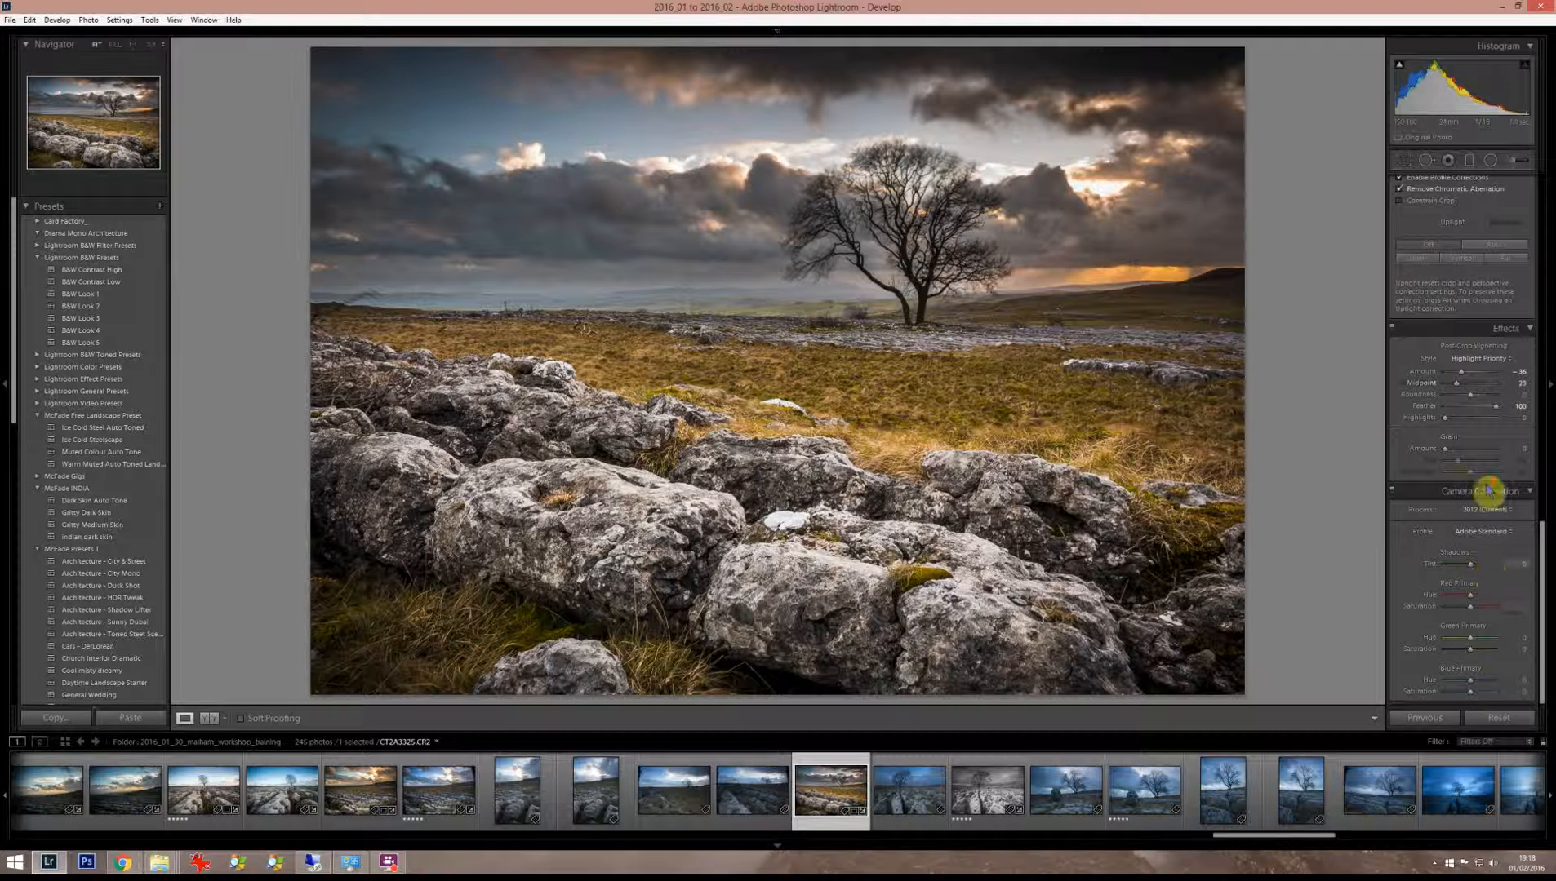
- Sharpen the photo with amount 80 and masking 48, and apply luminance noise reduction of 15
scroll(1483, 394, up, 4)
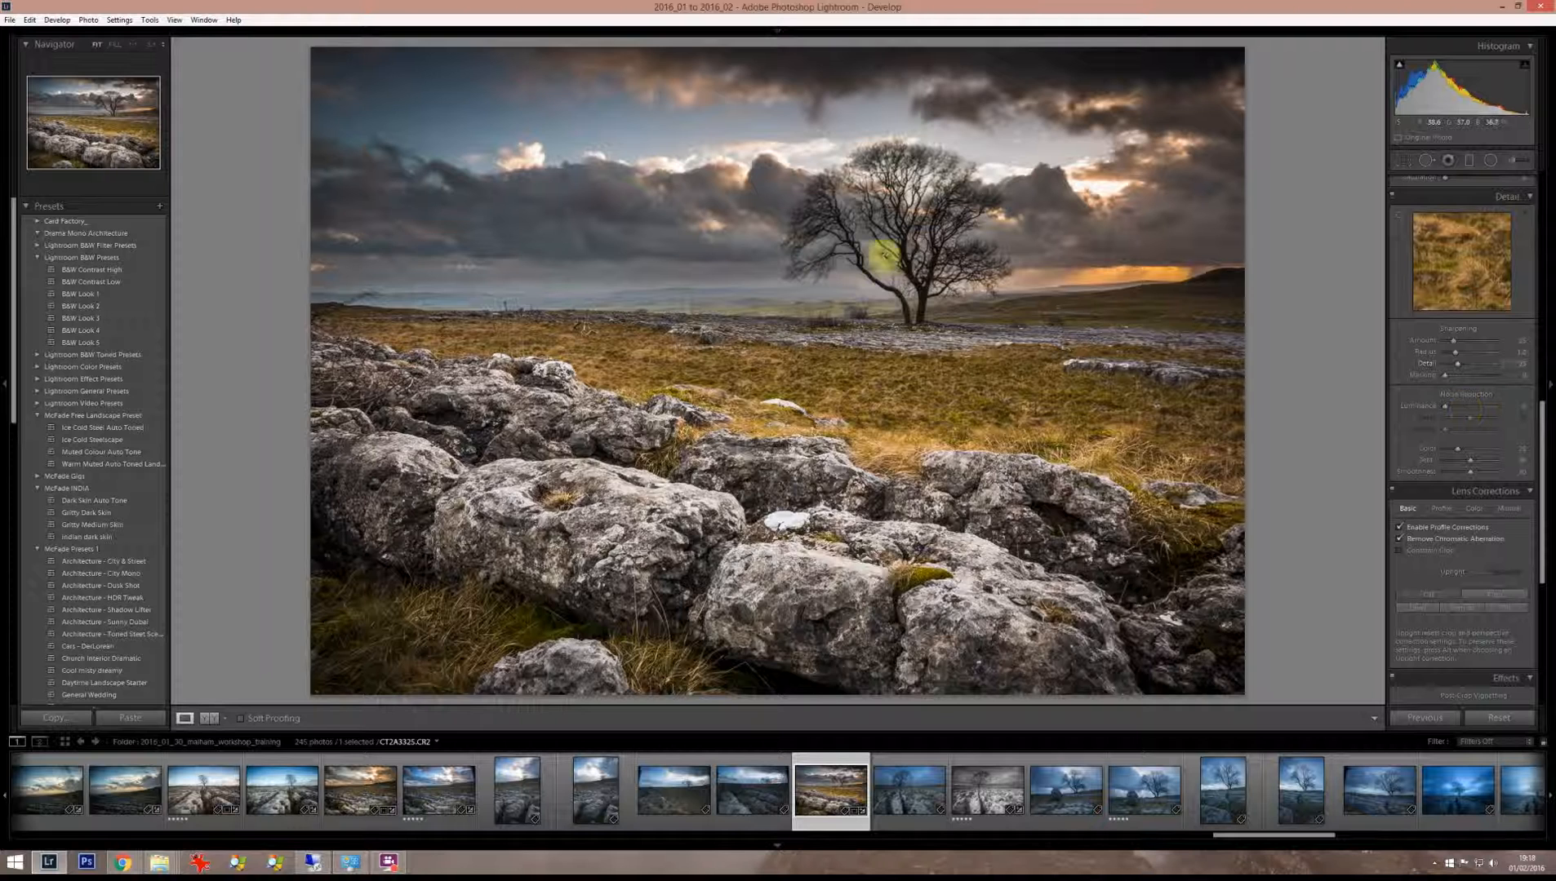
click(906, 265)
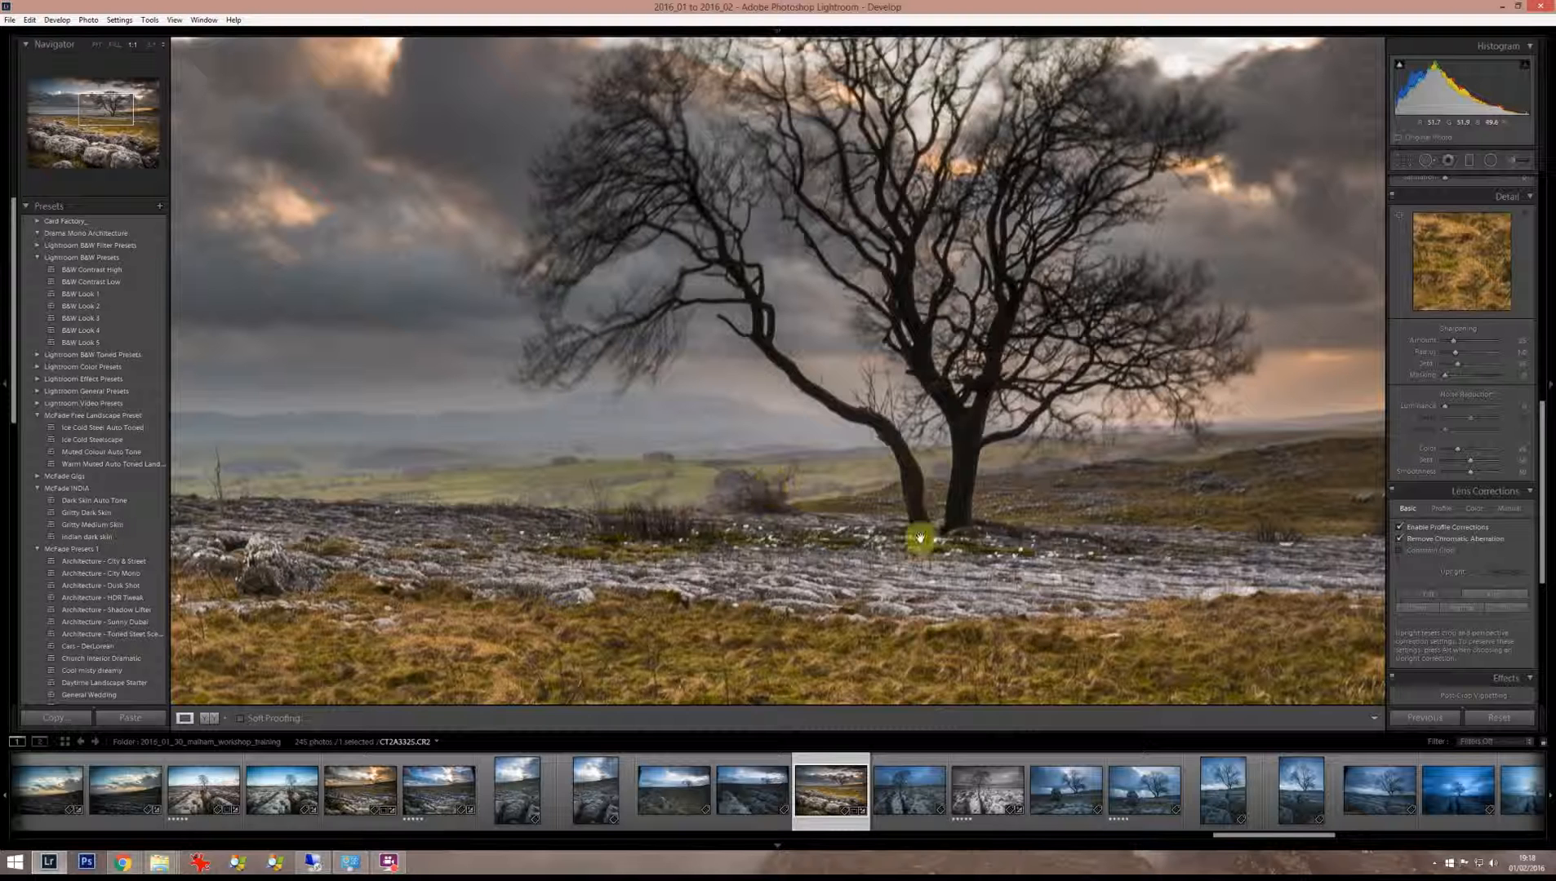
click(1265, 632)
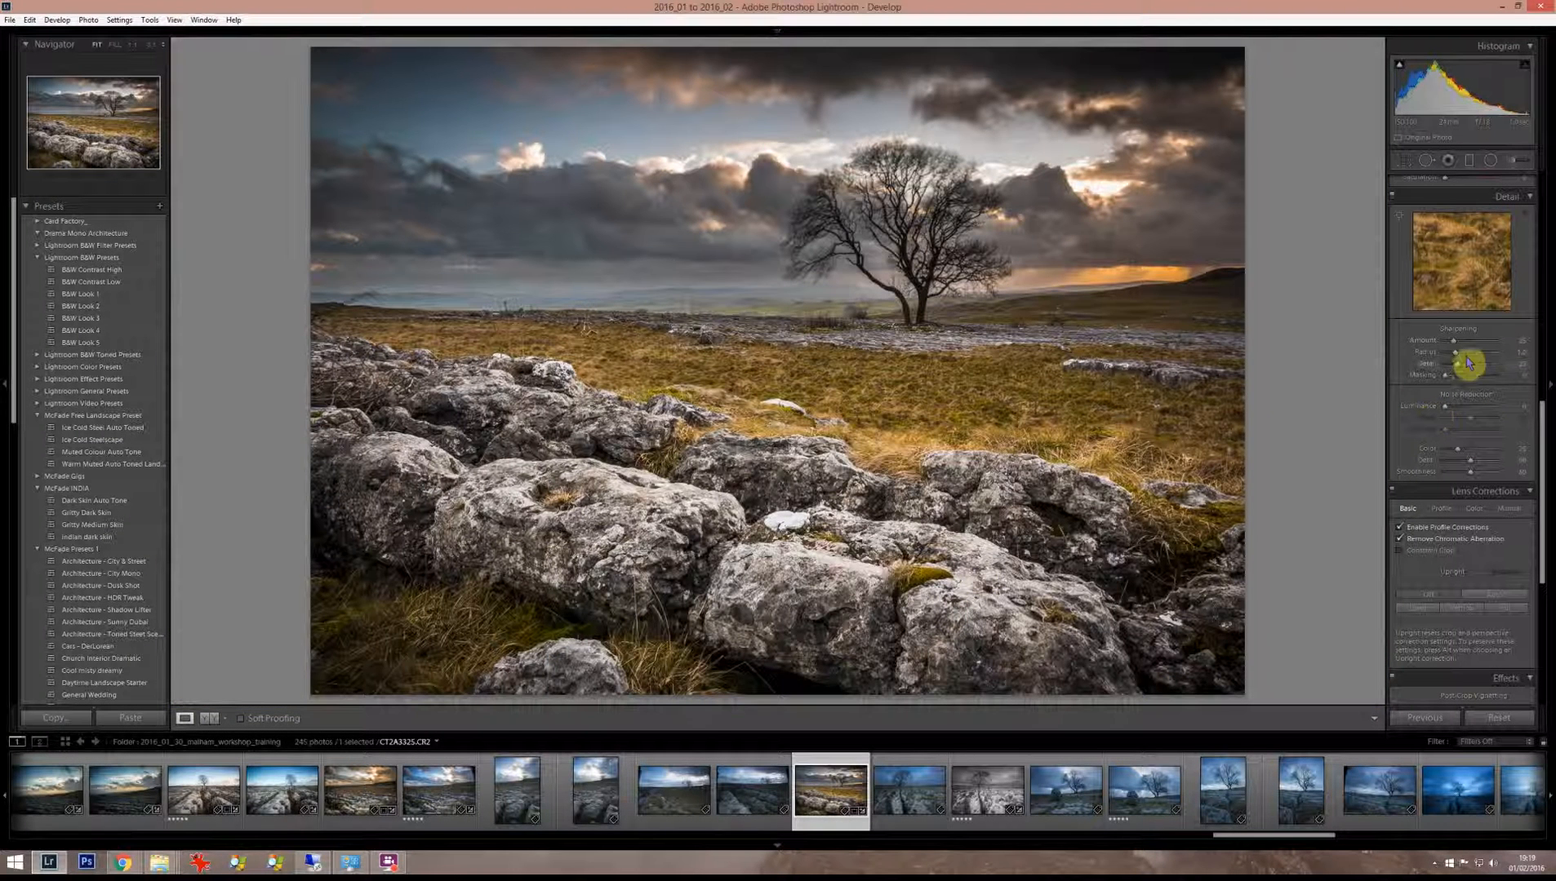
drag(1475, 350, 1471, 381)
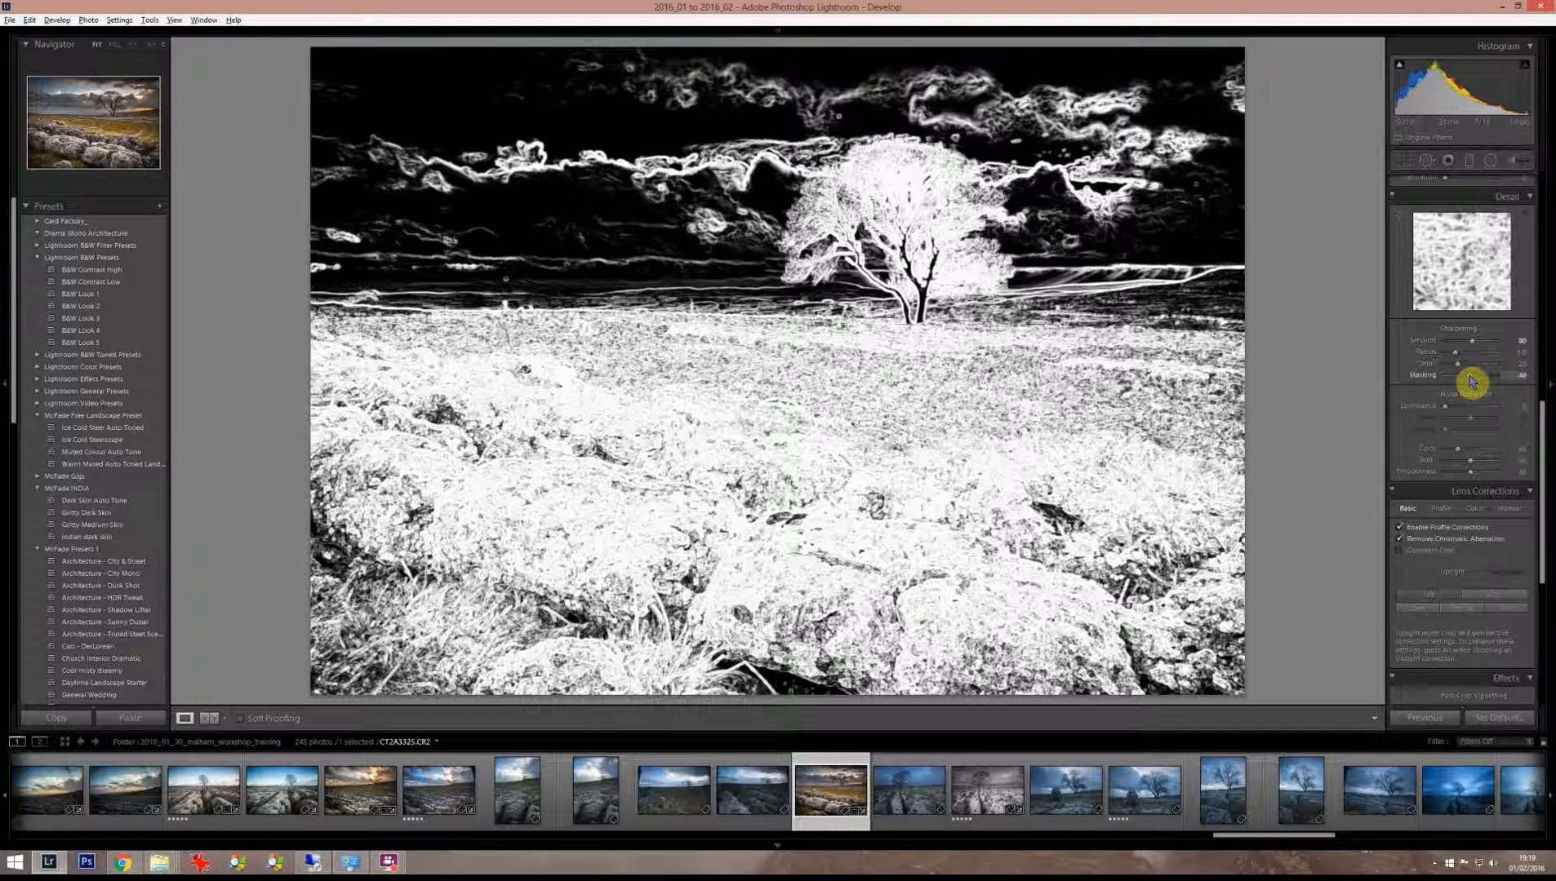
drag(1472, 381, 1467, 385)
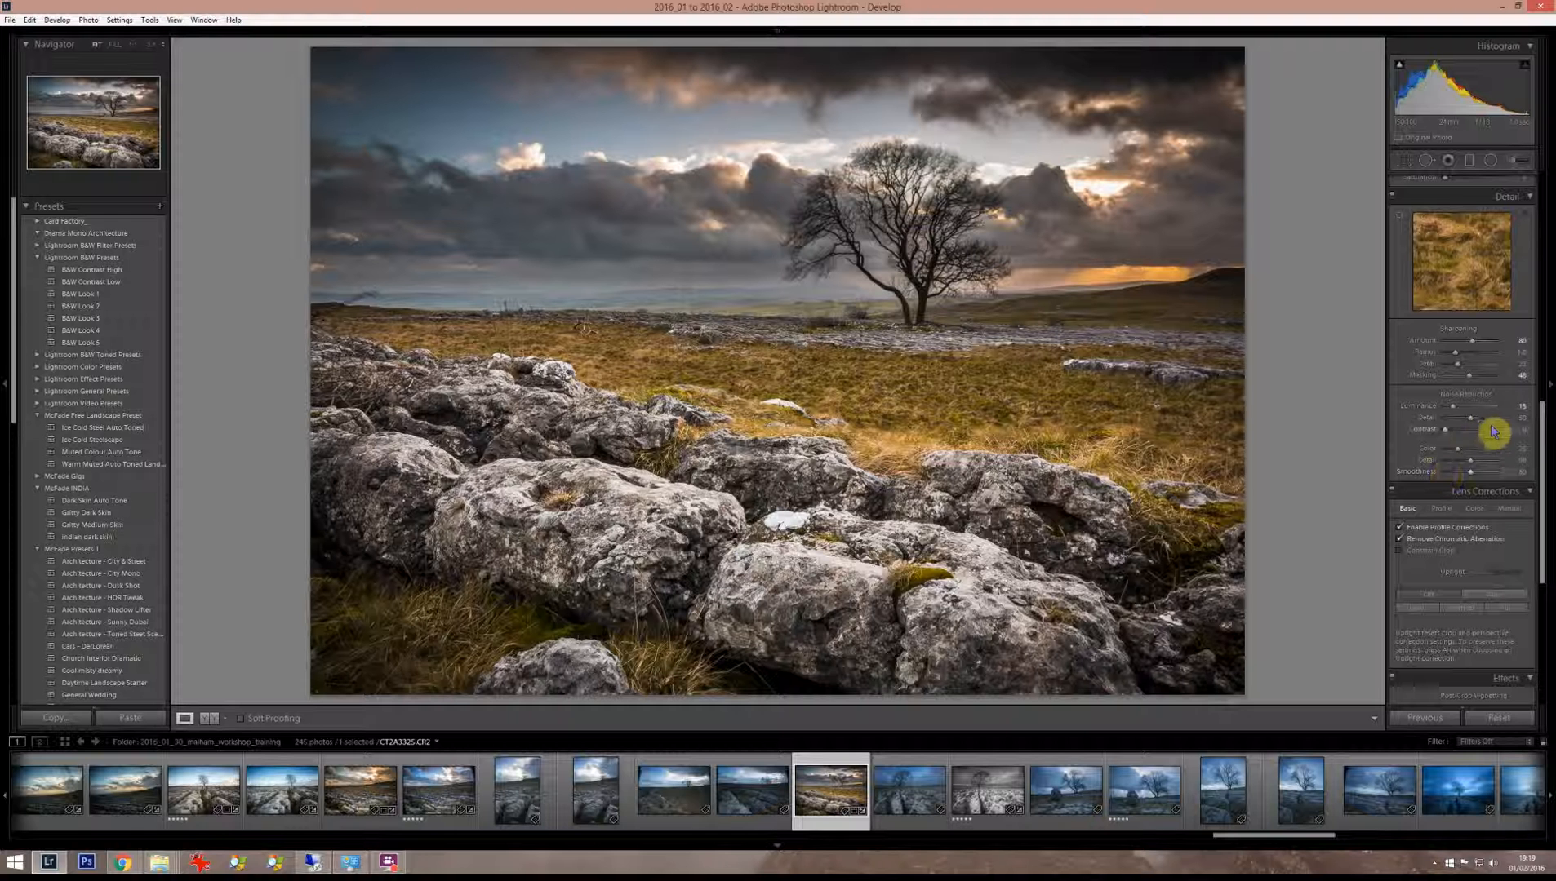
- Shape the RGB point curve into a gentle S by raising the upper tones and lowering the dark tones
scroll(1490, 431, up, 8)
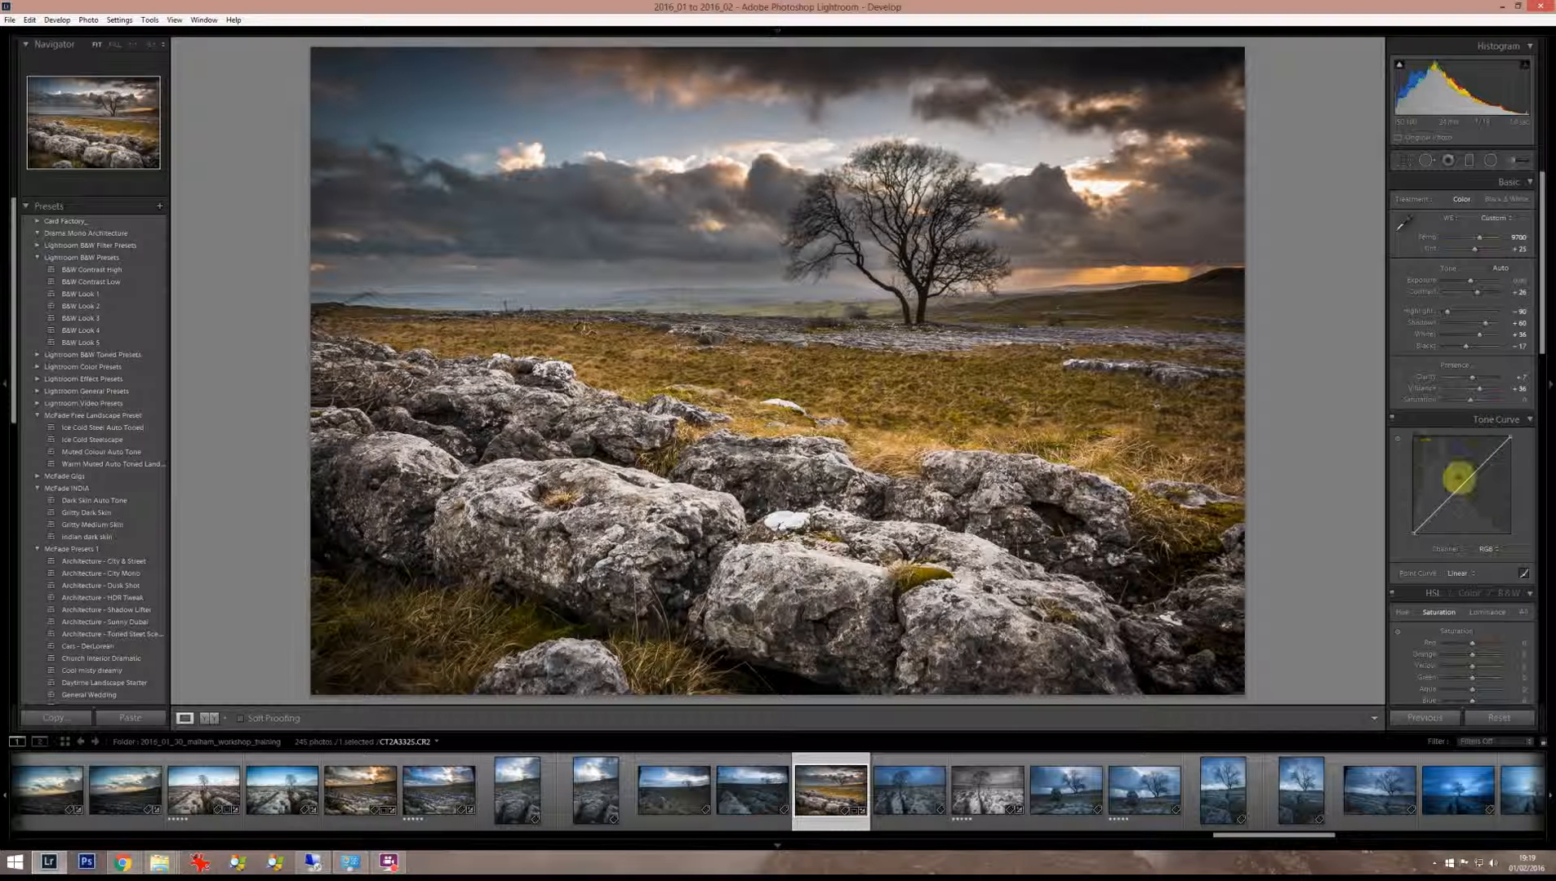
drag(1479, 464, 1484, 455)
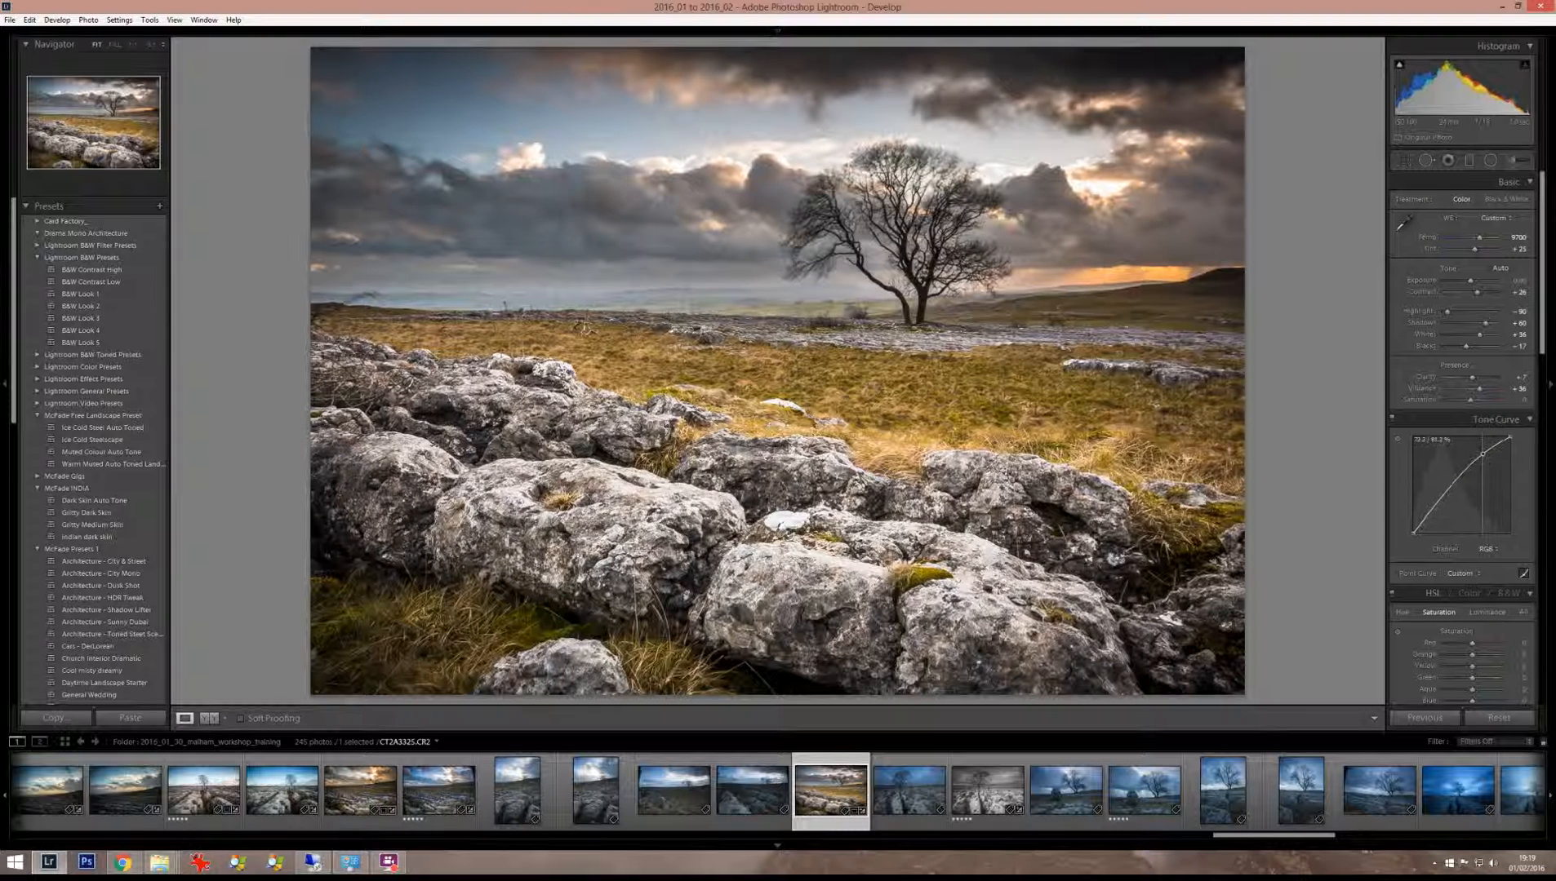
drag(1482, 454, 1482, 453)
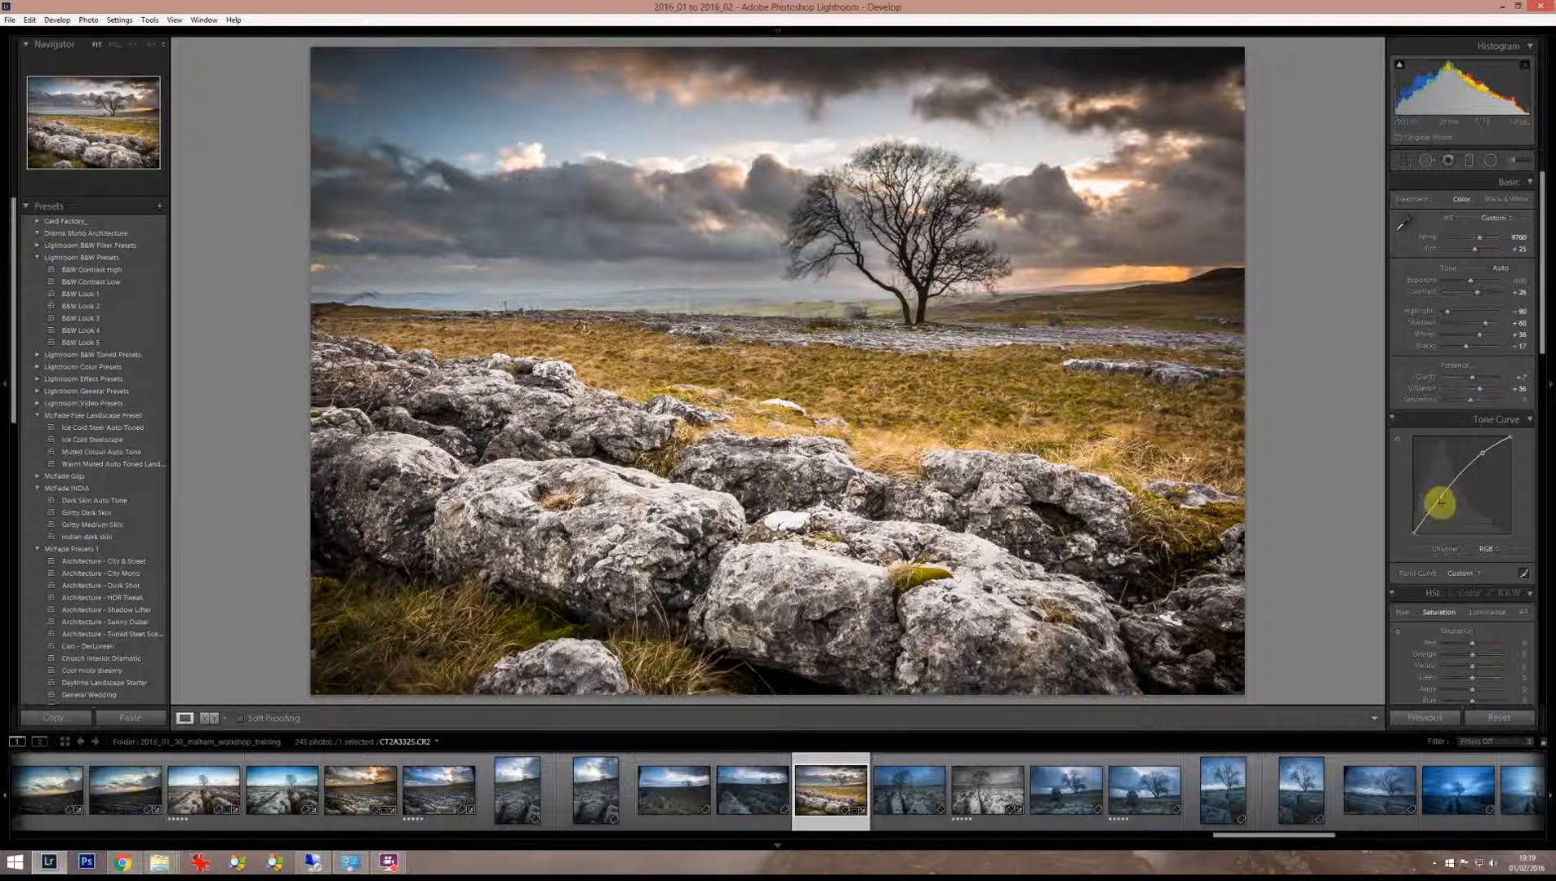
drag(1441, 503, 1436, 516)
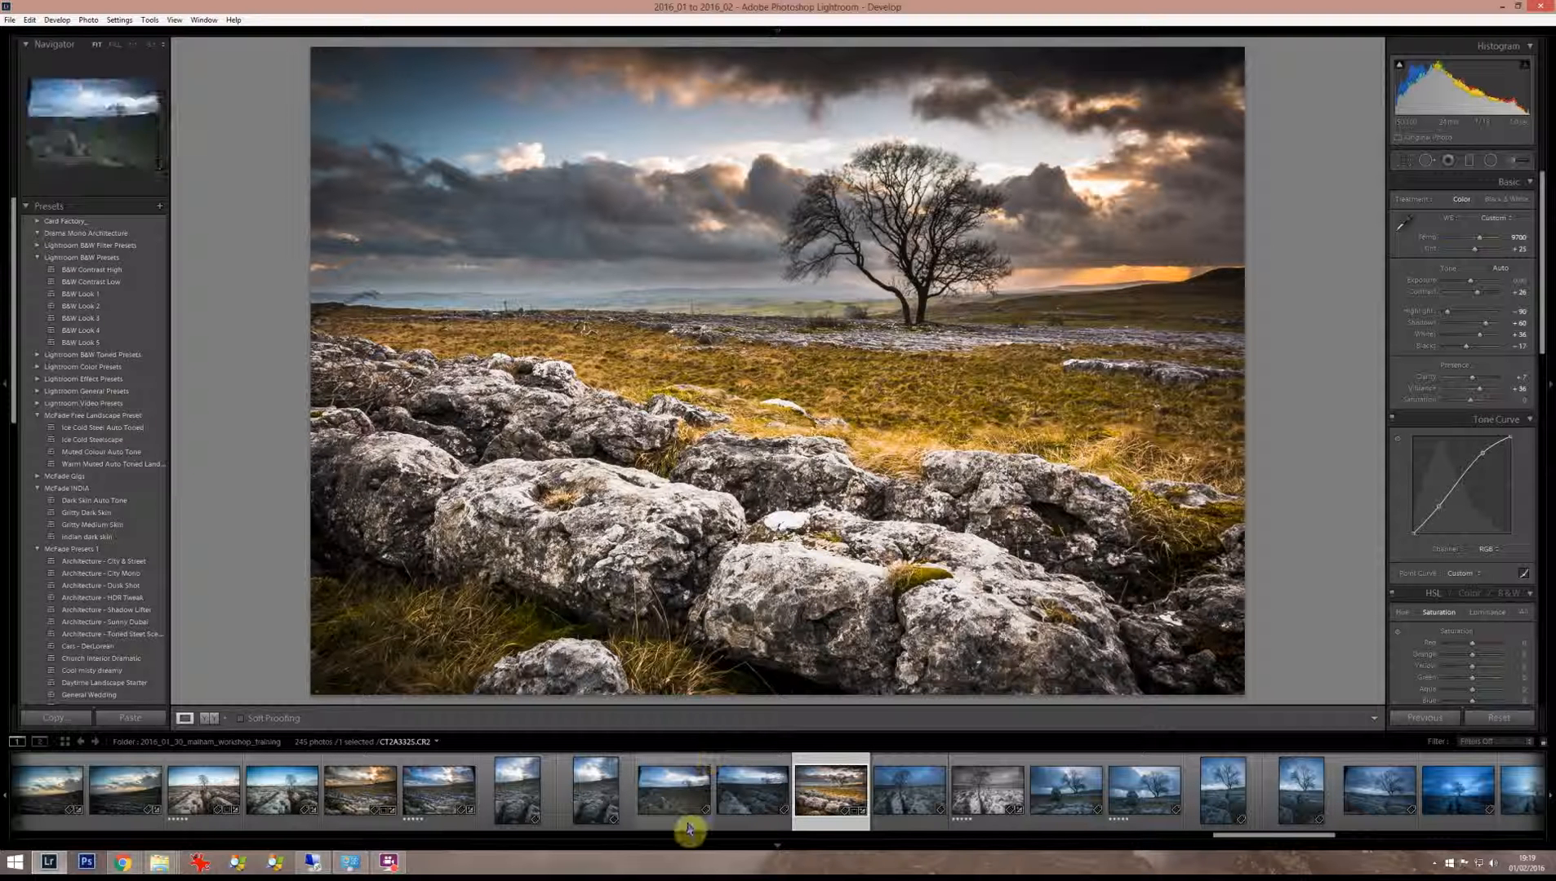
- Compare the edited photo with the unedited frame just before it in the series
click(751, 819)
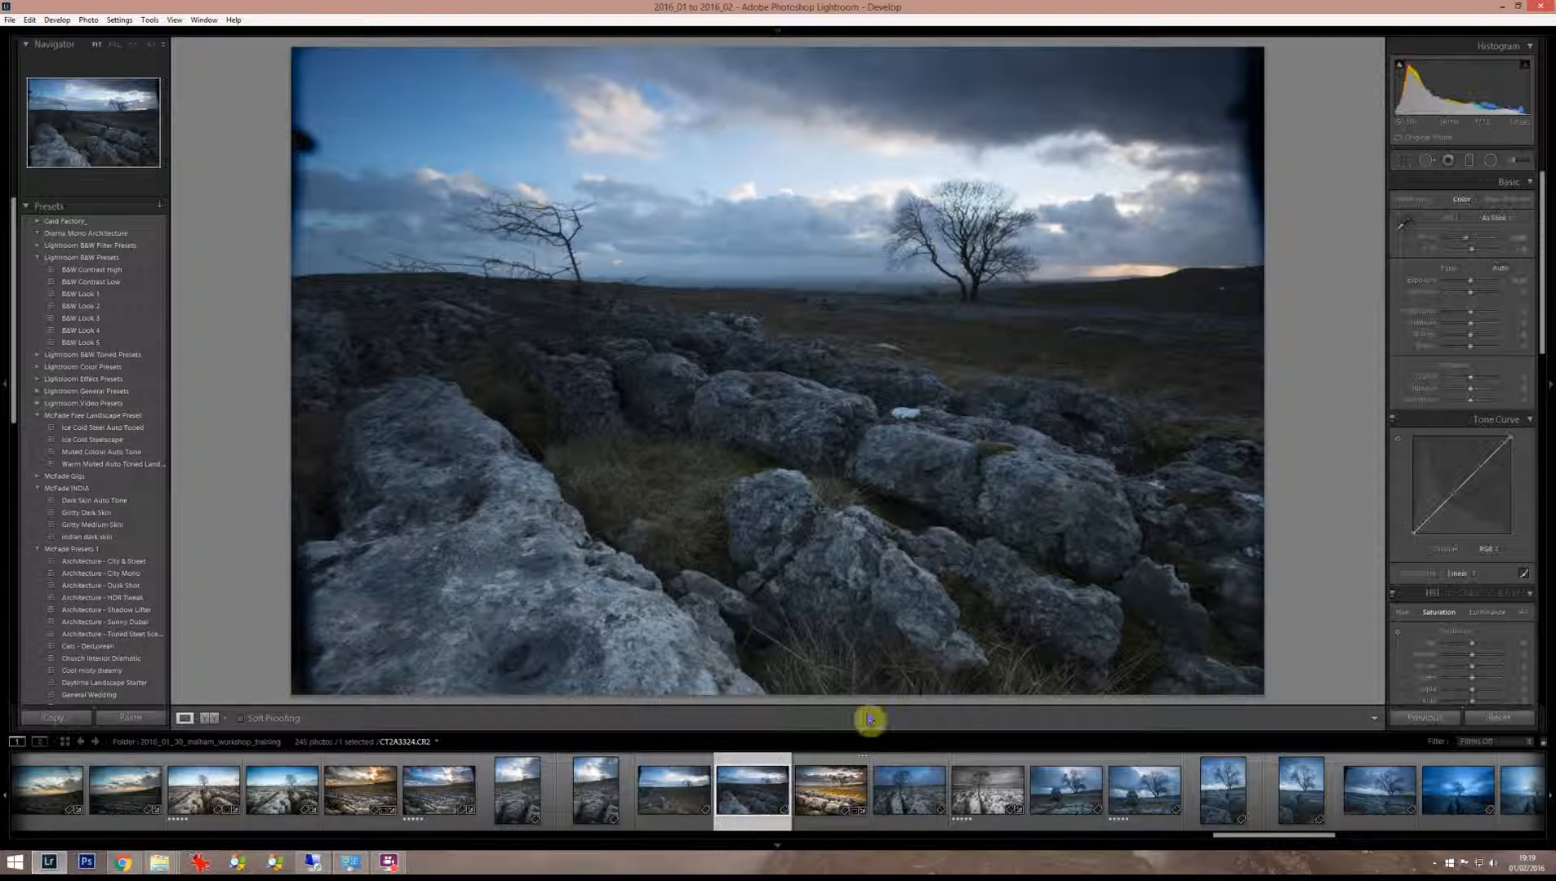
click(836, 830)
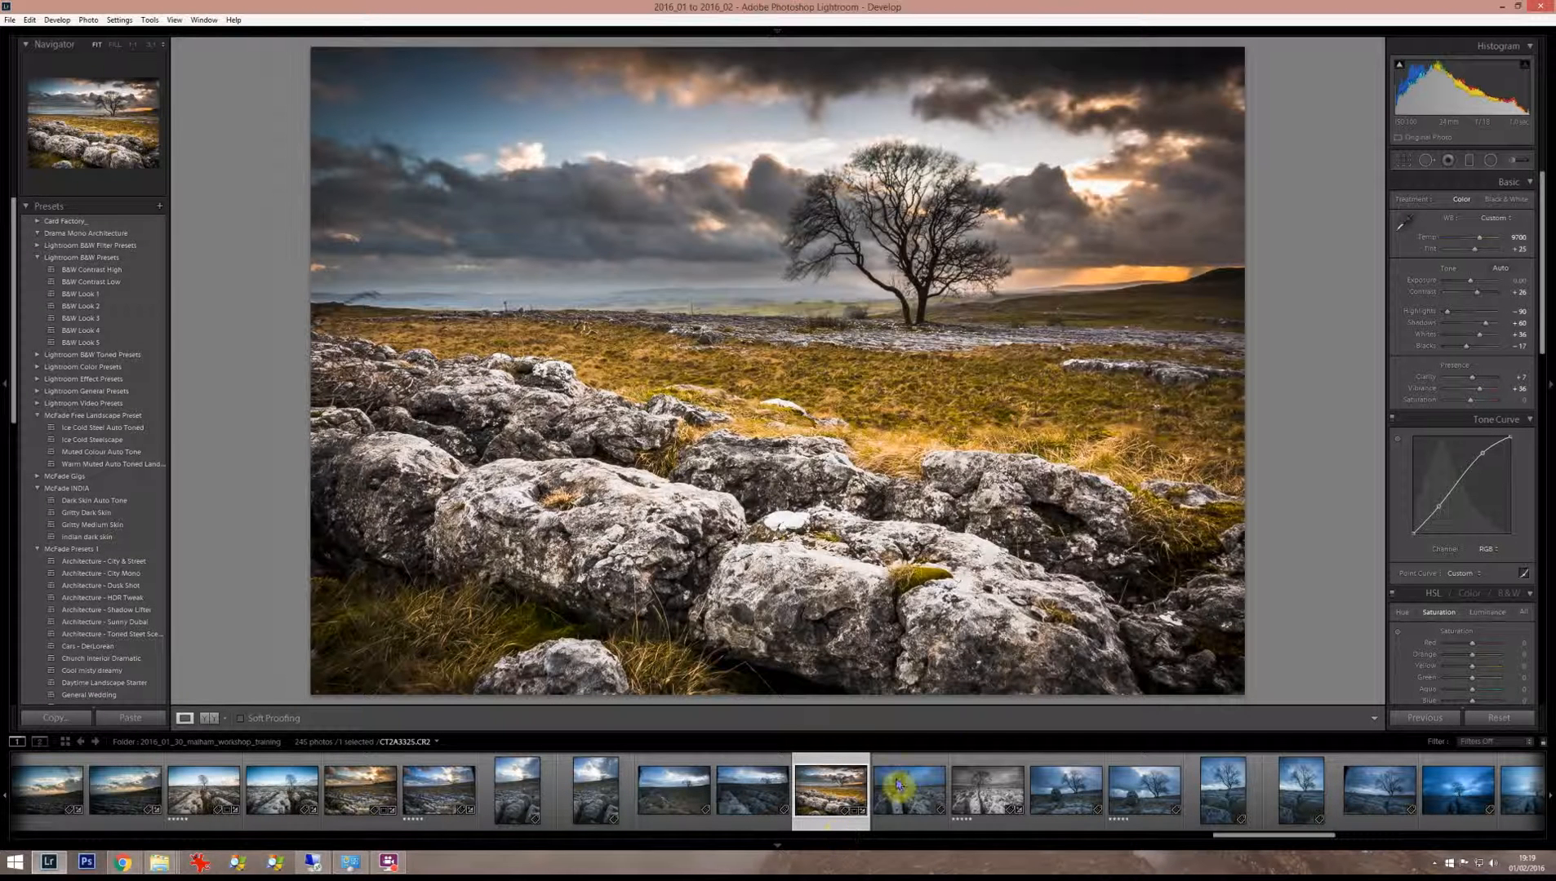
- Try a negative clarity value on the photo and return clarity to +7
click(1459, 381)
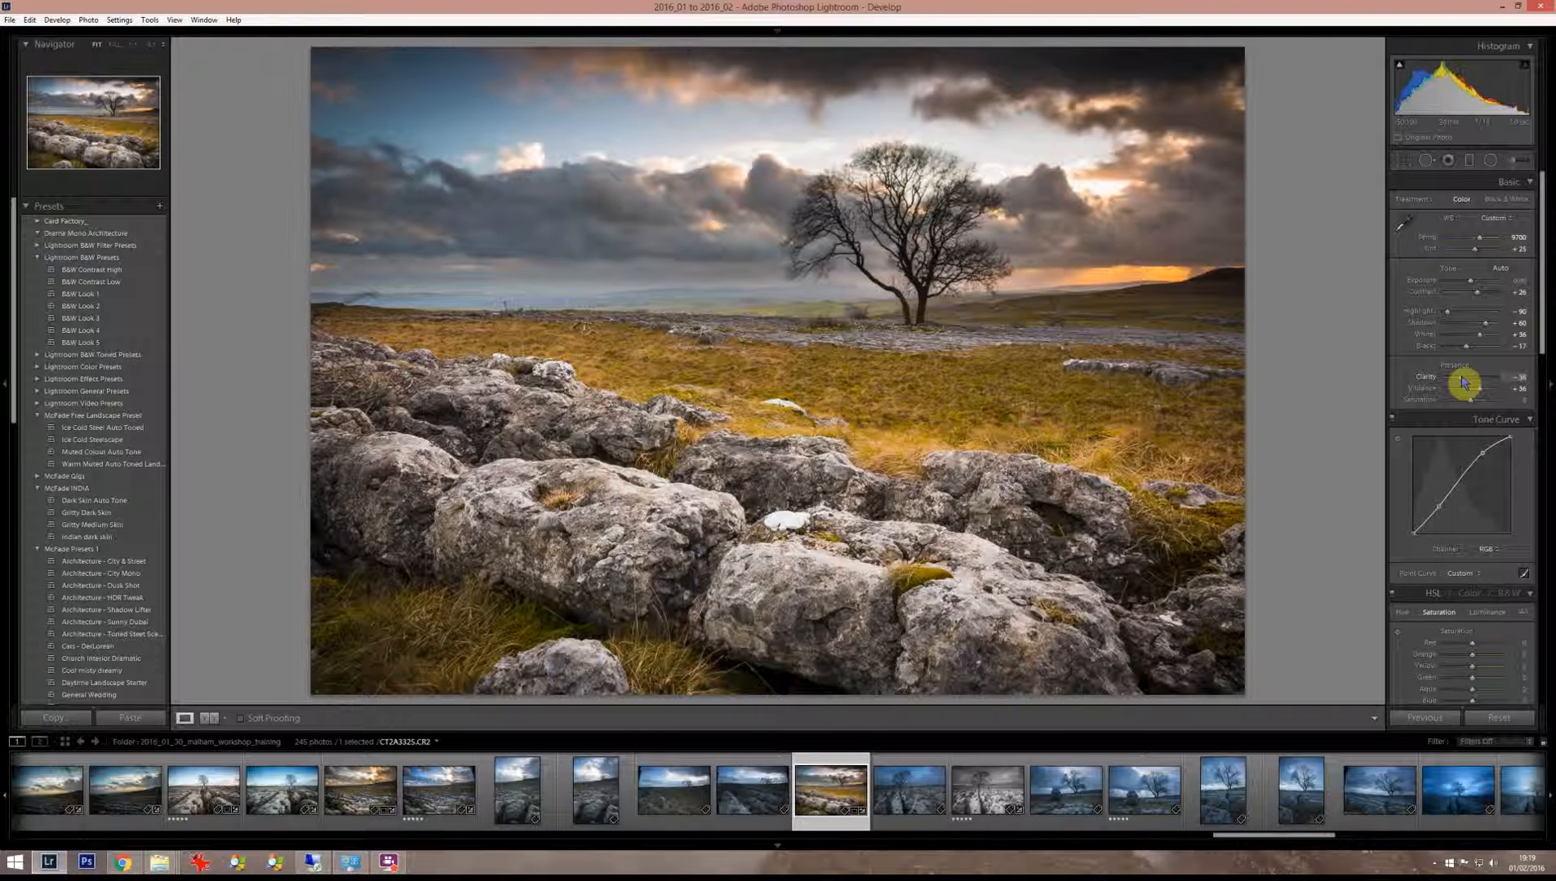
drag(1463, 382, 1477, 382)
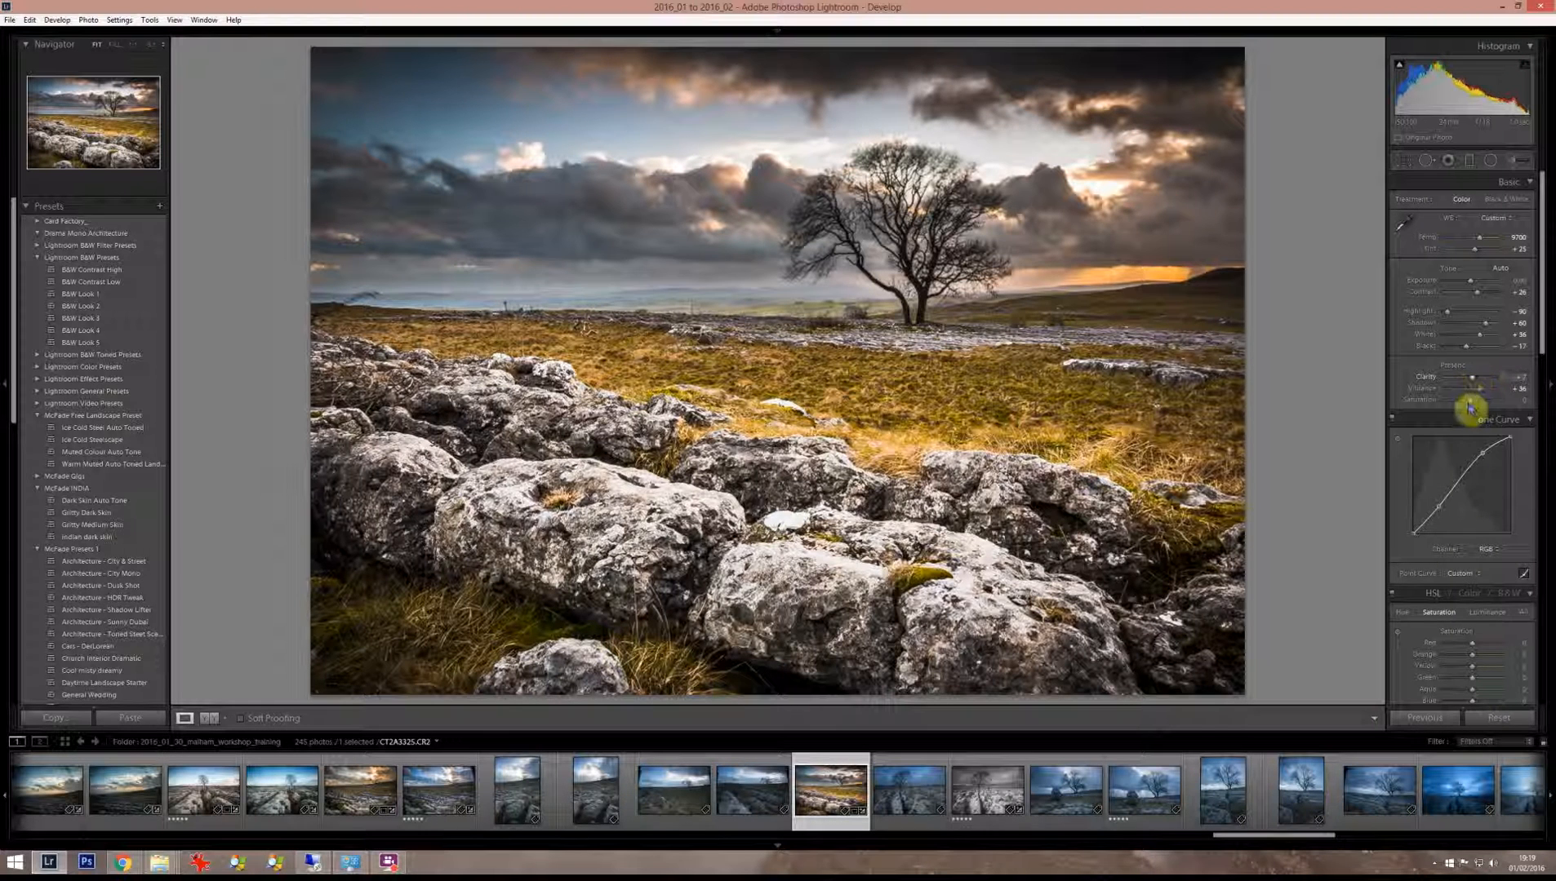
- Split-tone the highlights with a warm yellow-orange hue at saturation 24, after trying a blue tint
scroll(1490, 420, down, 6)
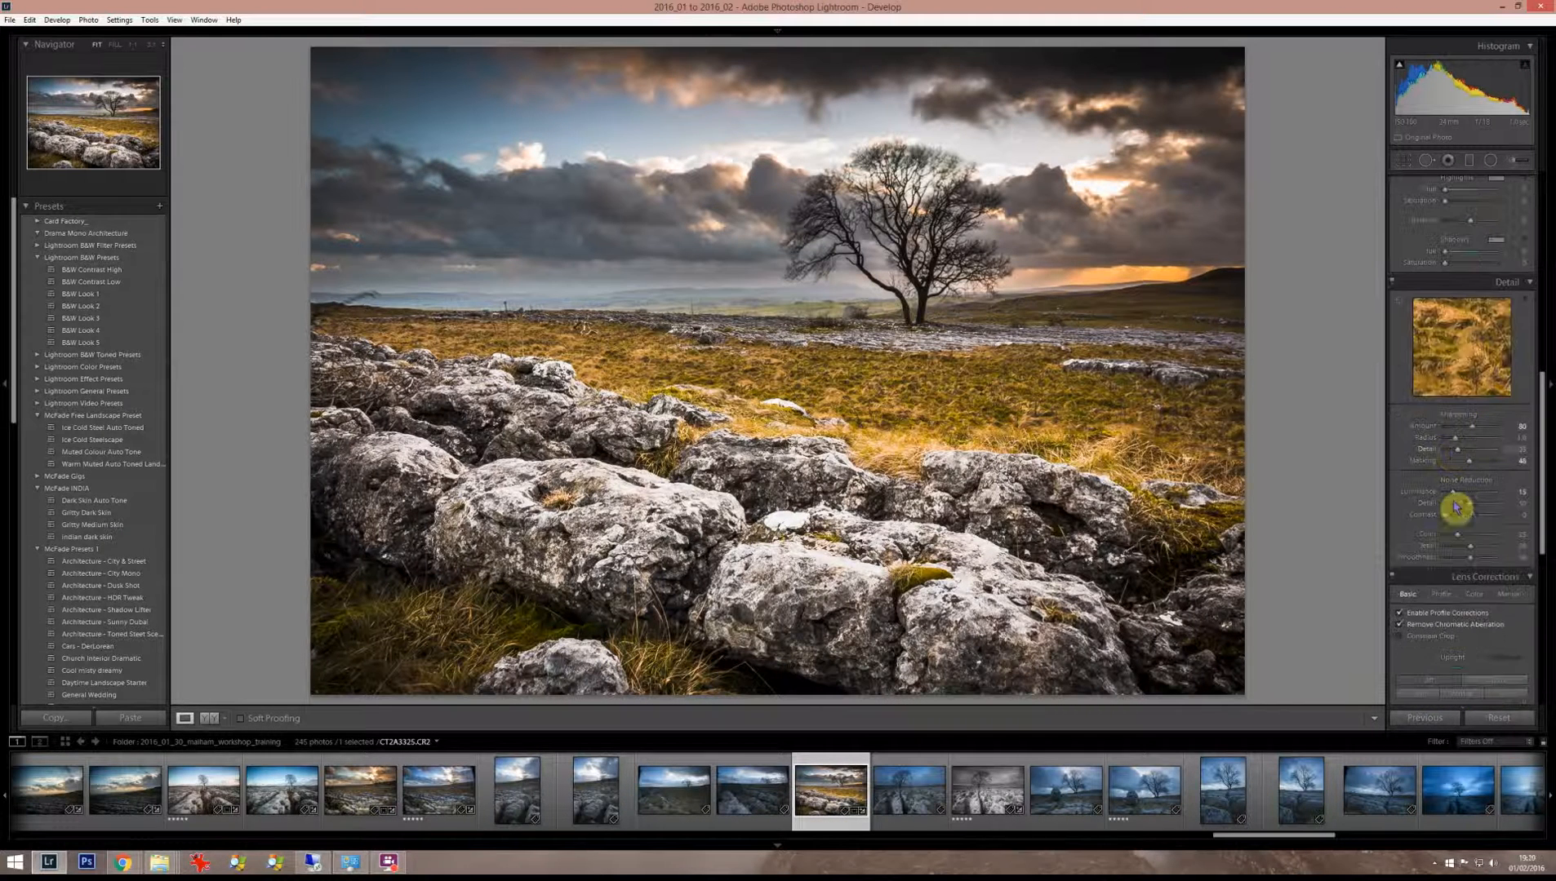
scroll(1465, 532, down, 2)
scroll(1465, 532, up, 6)
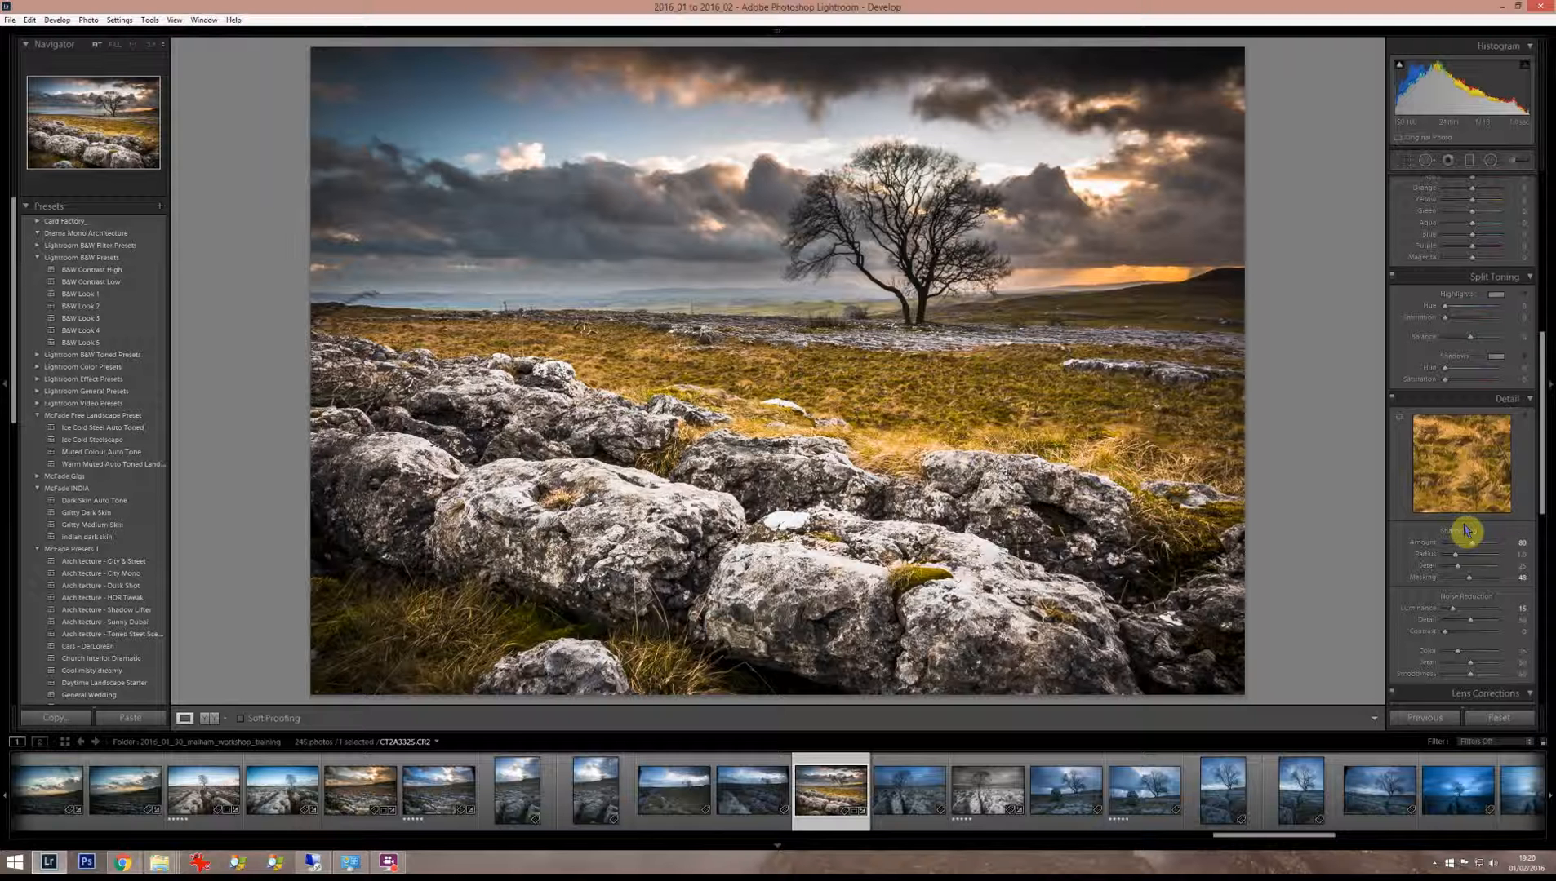
click(1498, 415)
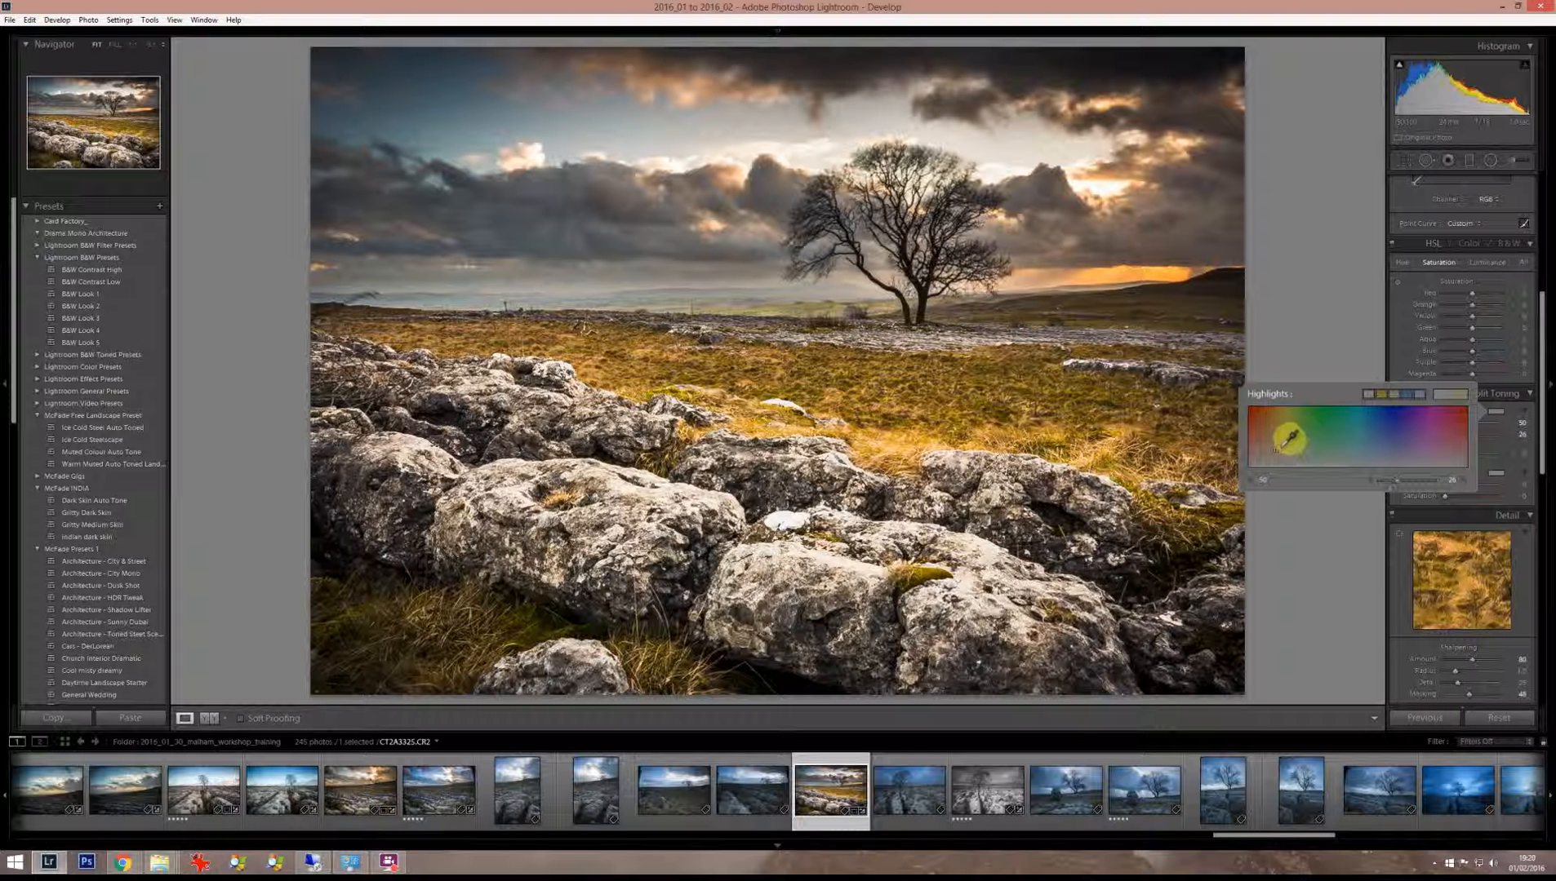
drag(1288, 439, 1378, 445)
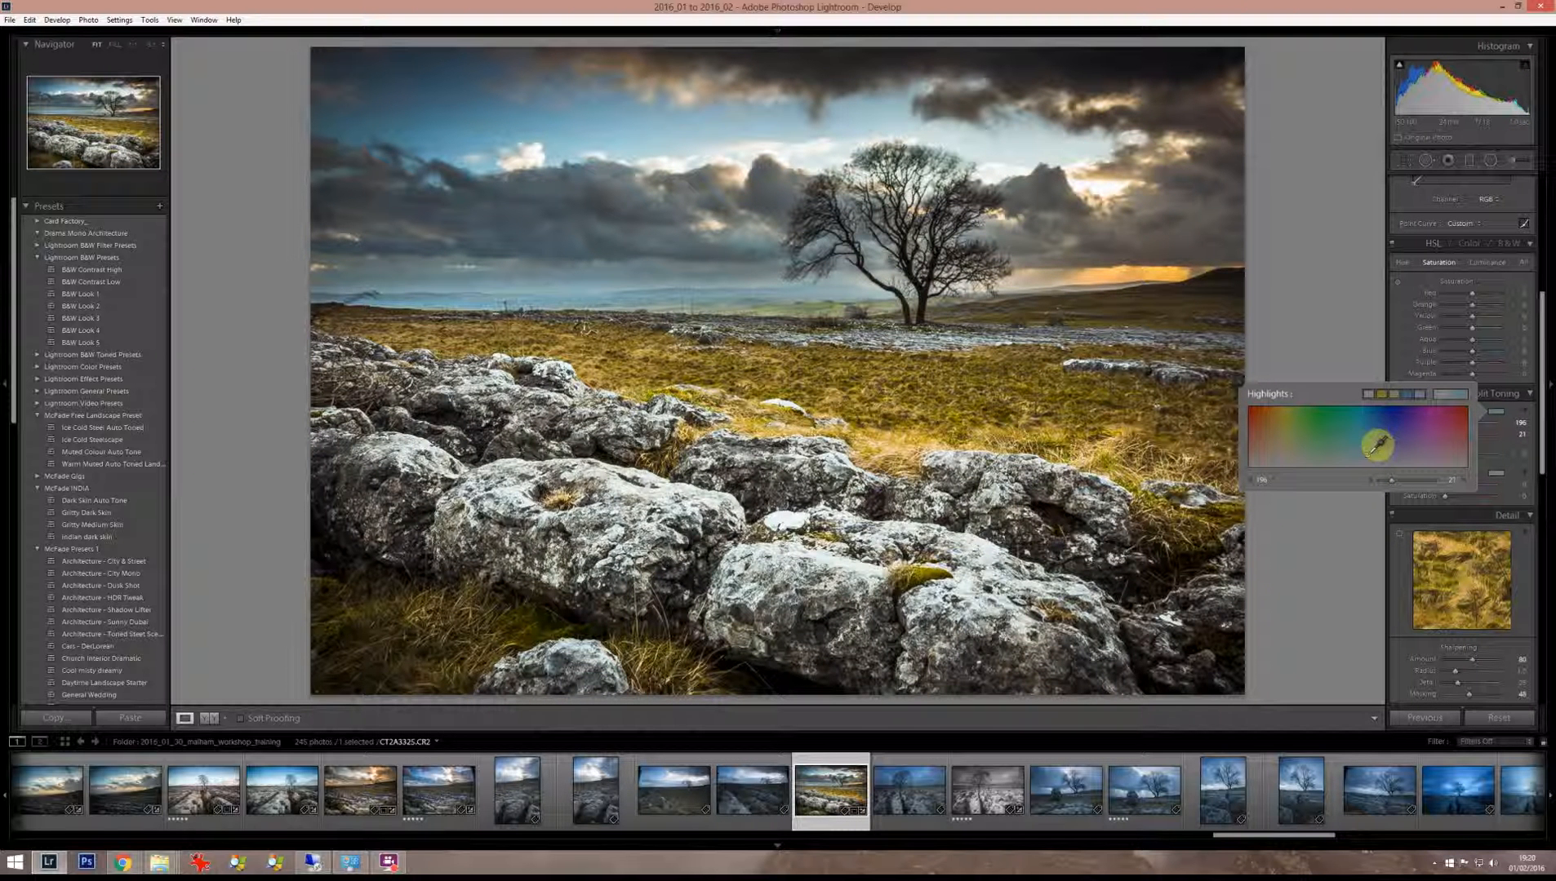
drag(1378, 445, 1292, 443)
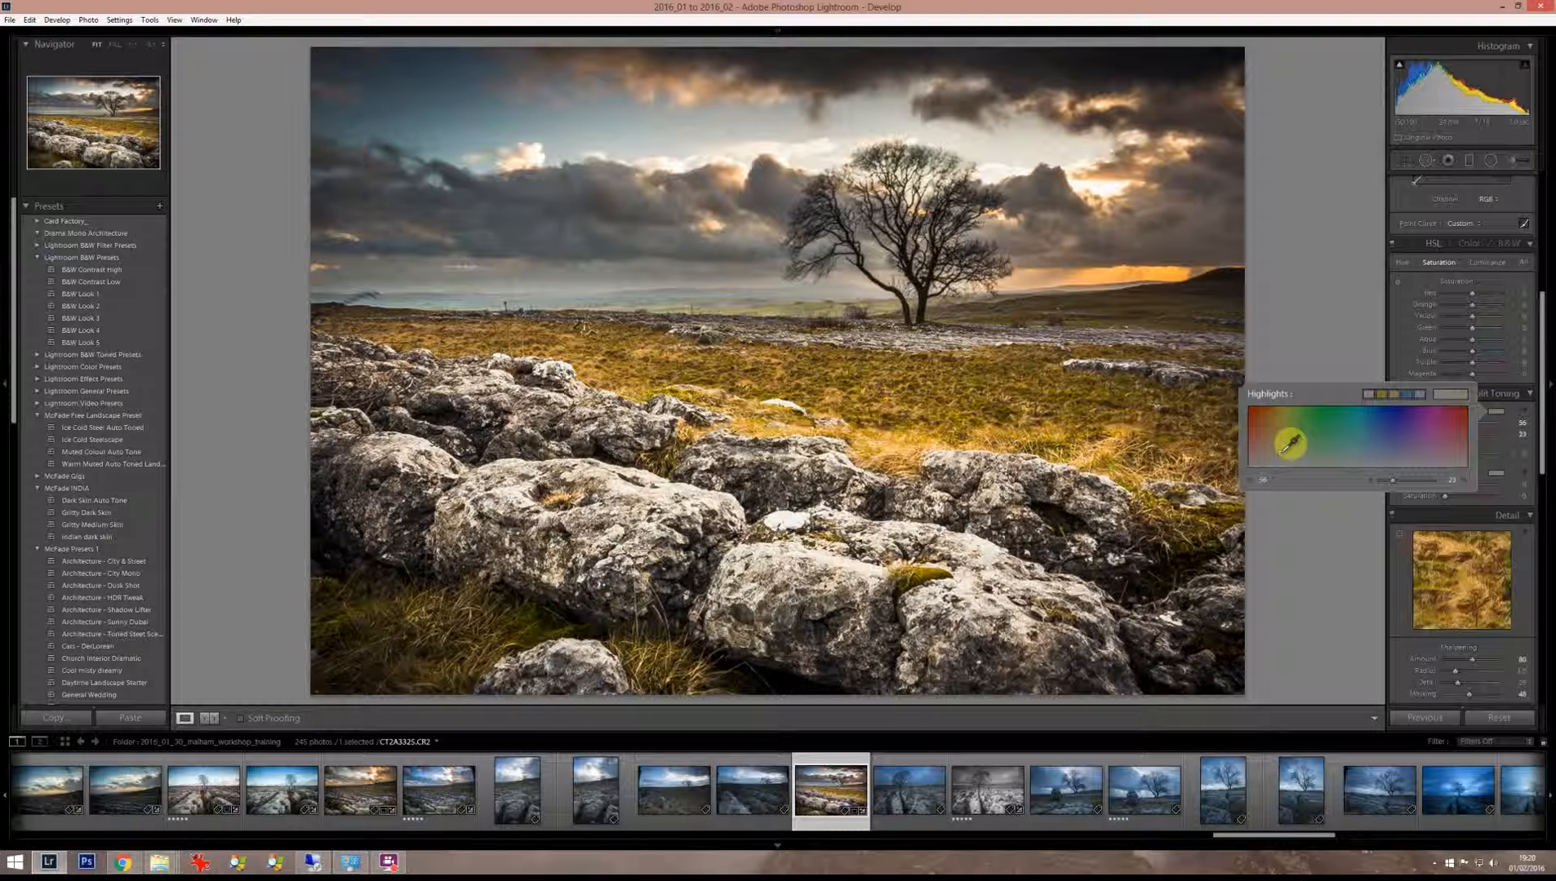
drag(1287, 443, 1286, 444)
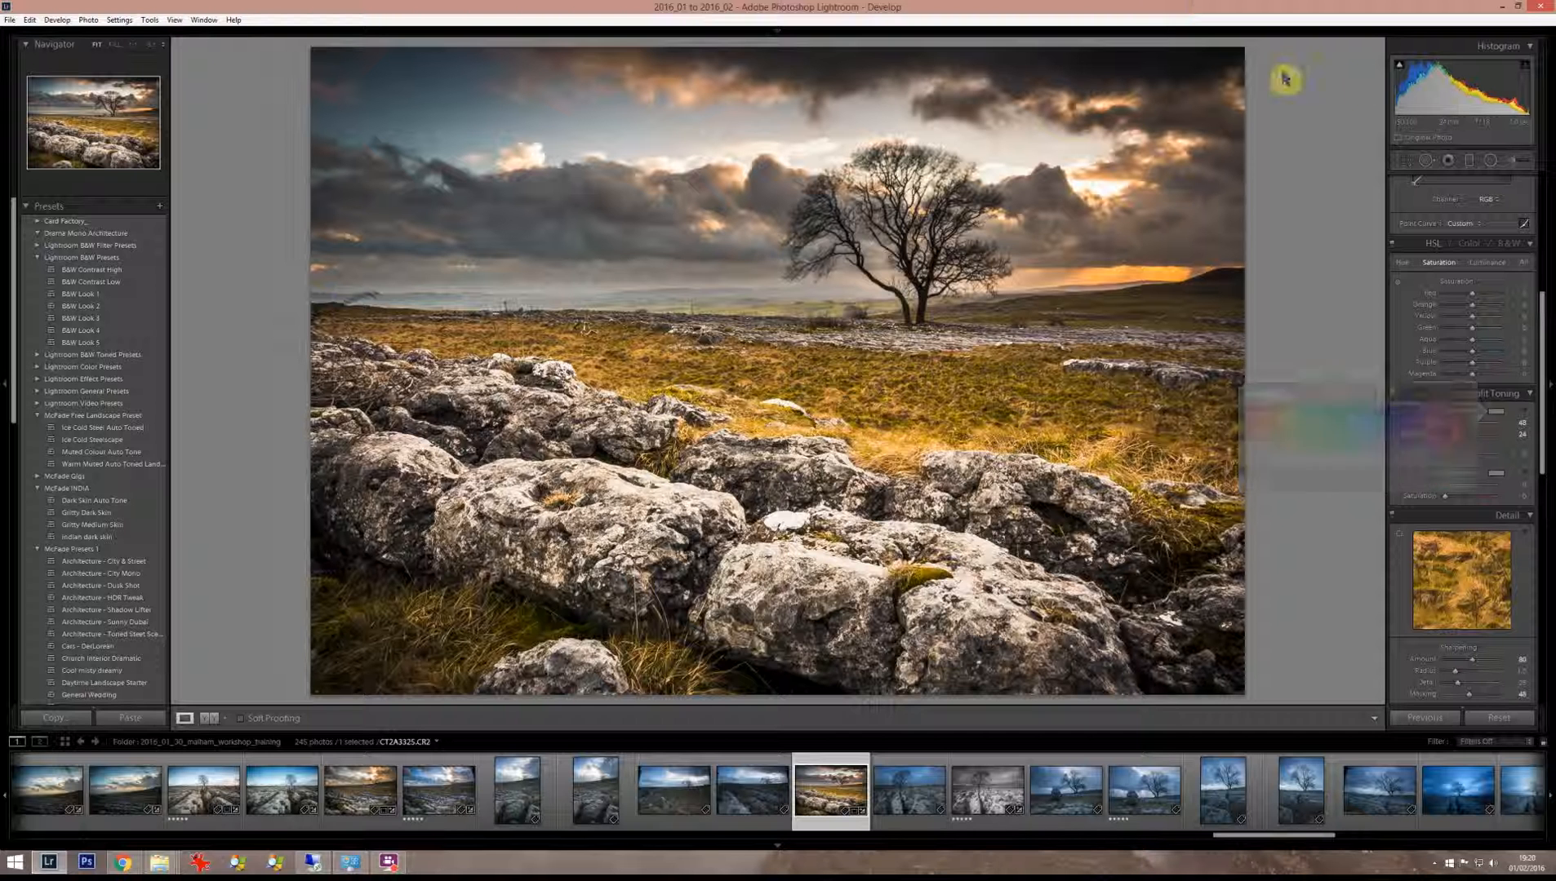
- Reduce the sharpening amount to 55 while checking the foreground rocks and grass at full magnification
scroll(1423, 180, up, 5)
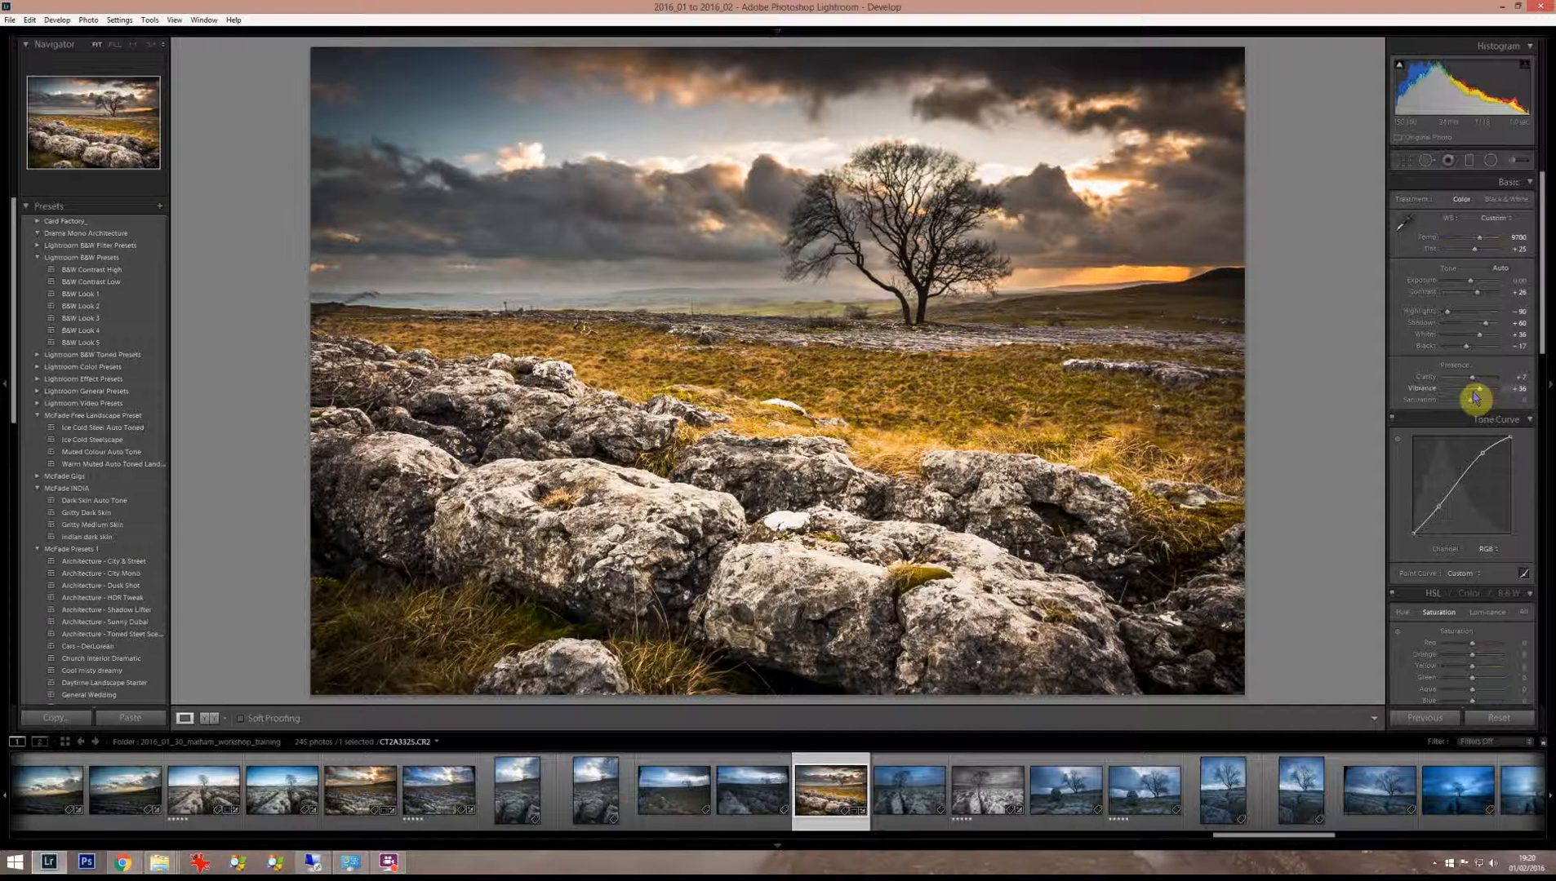
scroll(1465, 400, down, 3)
scroll(1472, 359, down, 6)
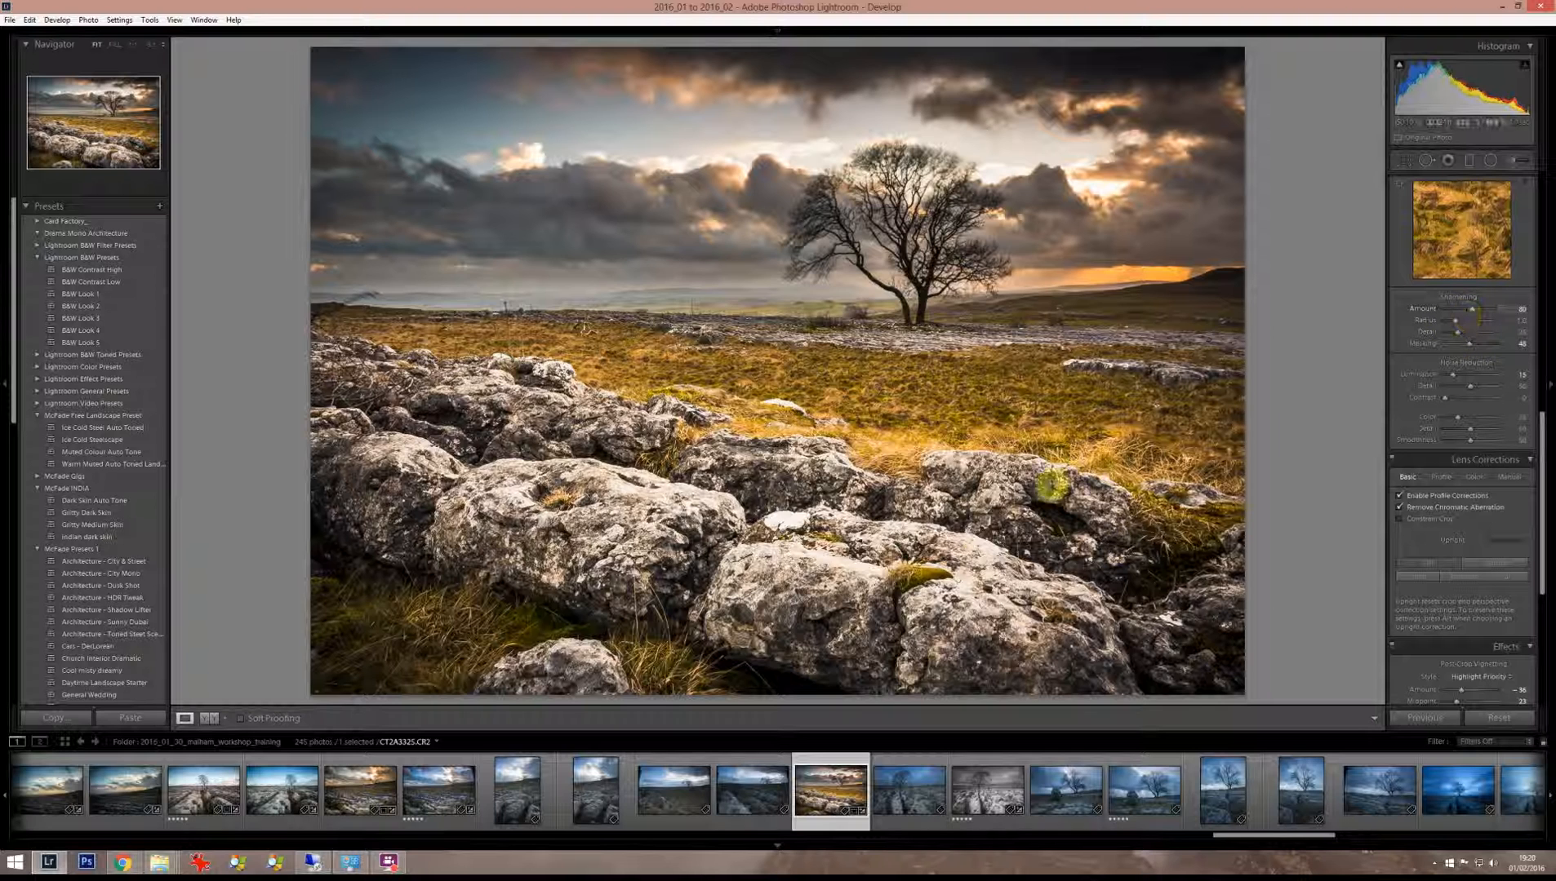
click(898, 487)
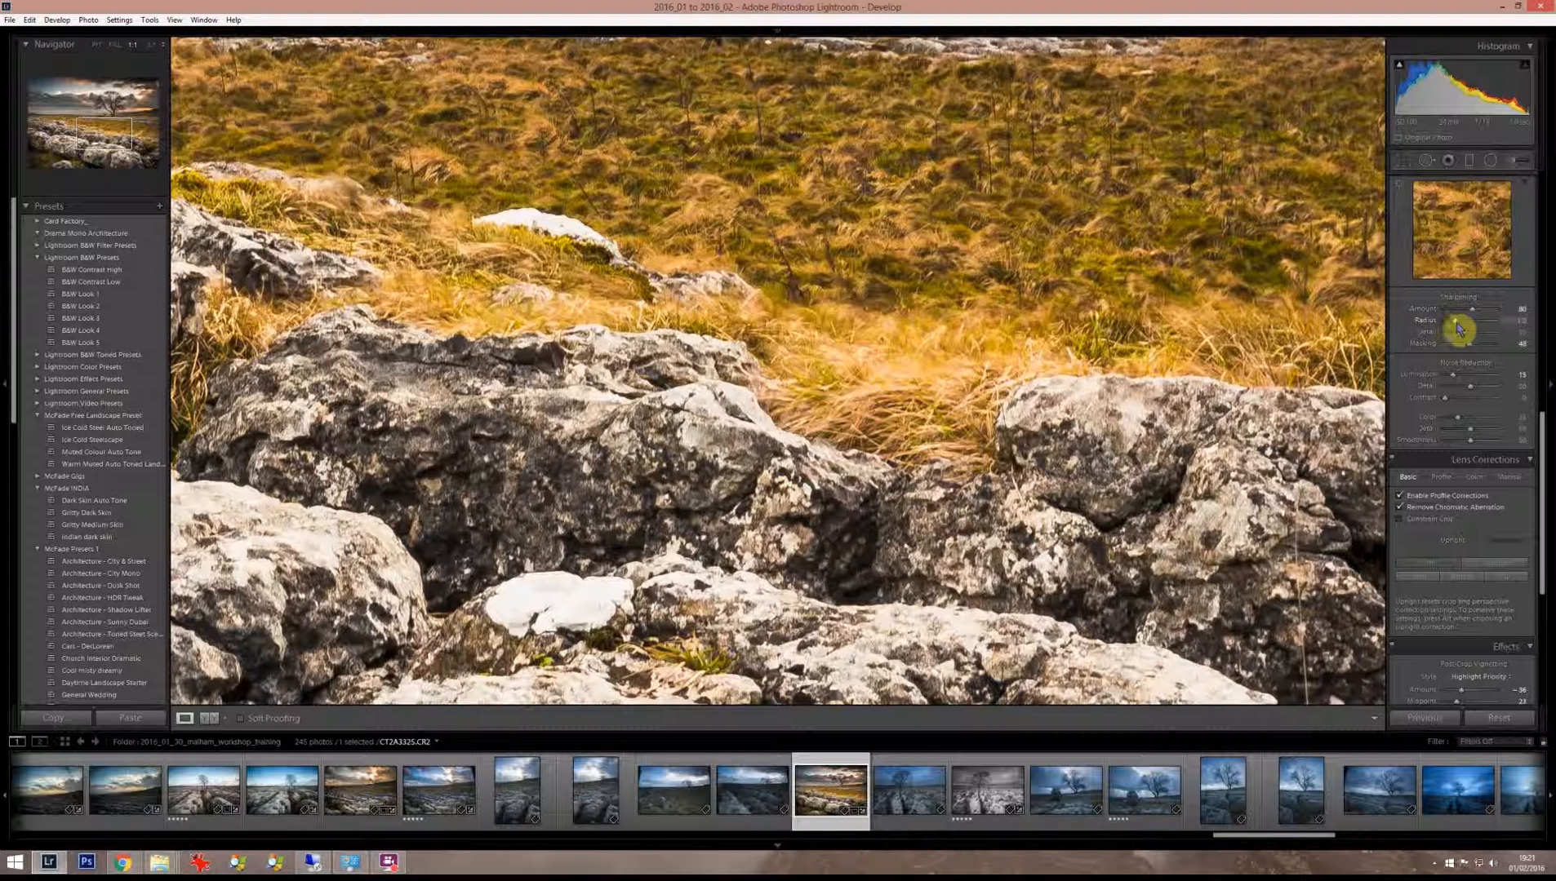
drag(1460, 315, 1465, 316)
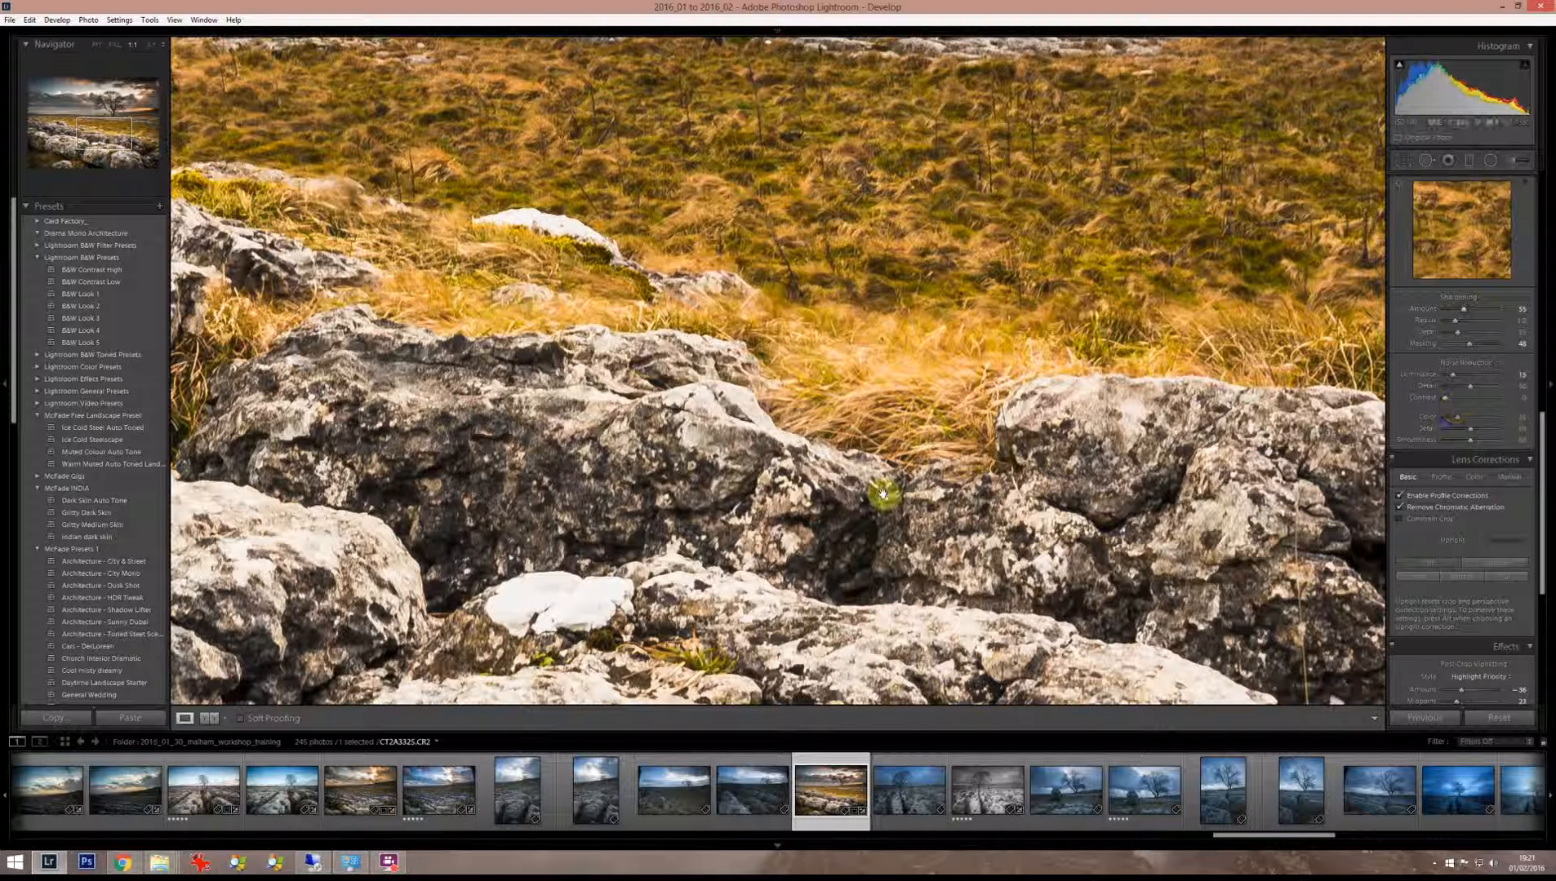
click(835, 451)
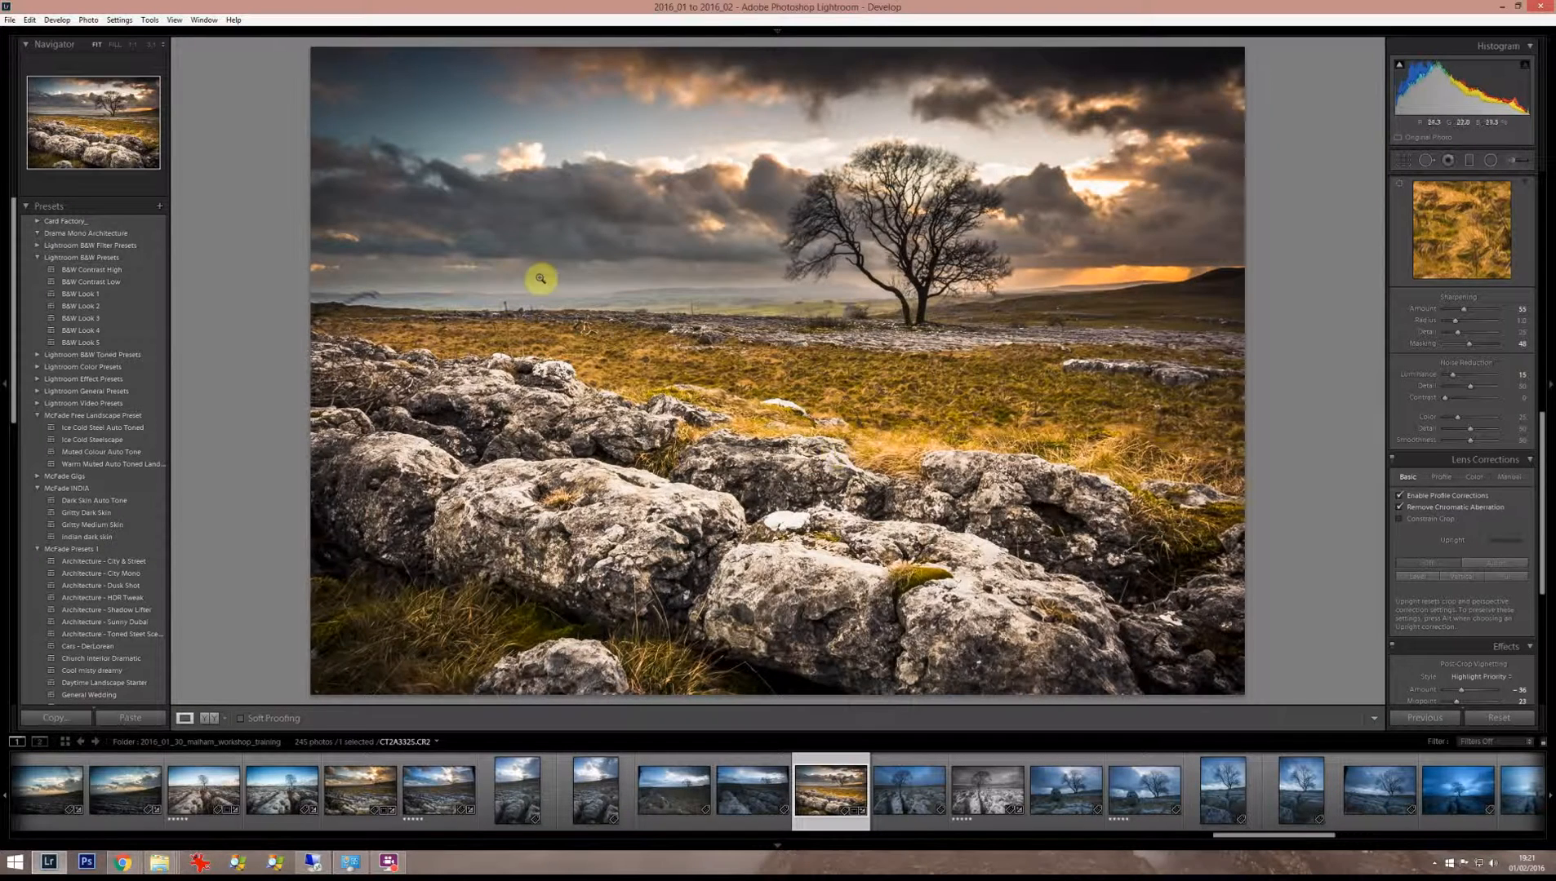
- Heal the dust spots in the grey cloud above the distant hills and in the blue sky near the photo's upper-left corner
click(506, 280)
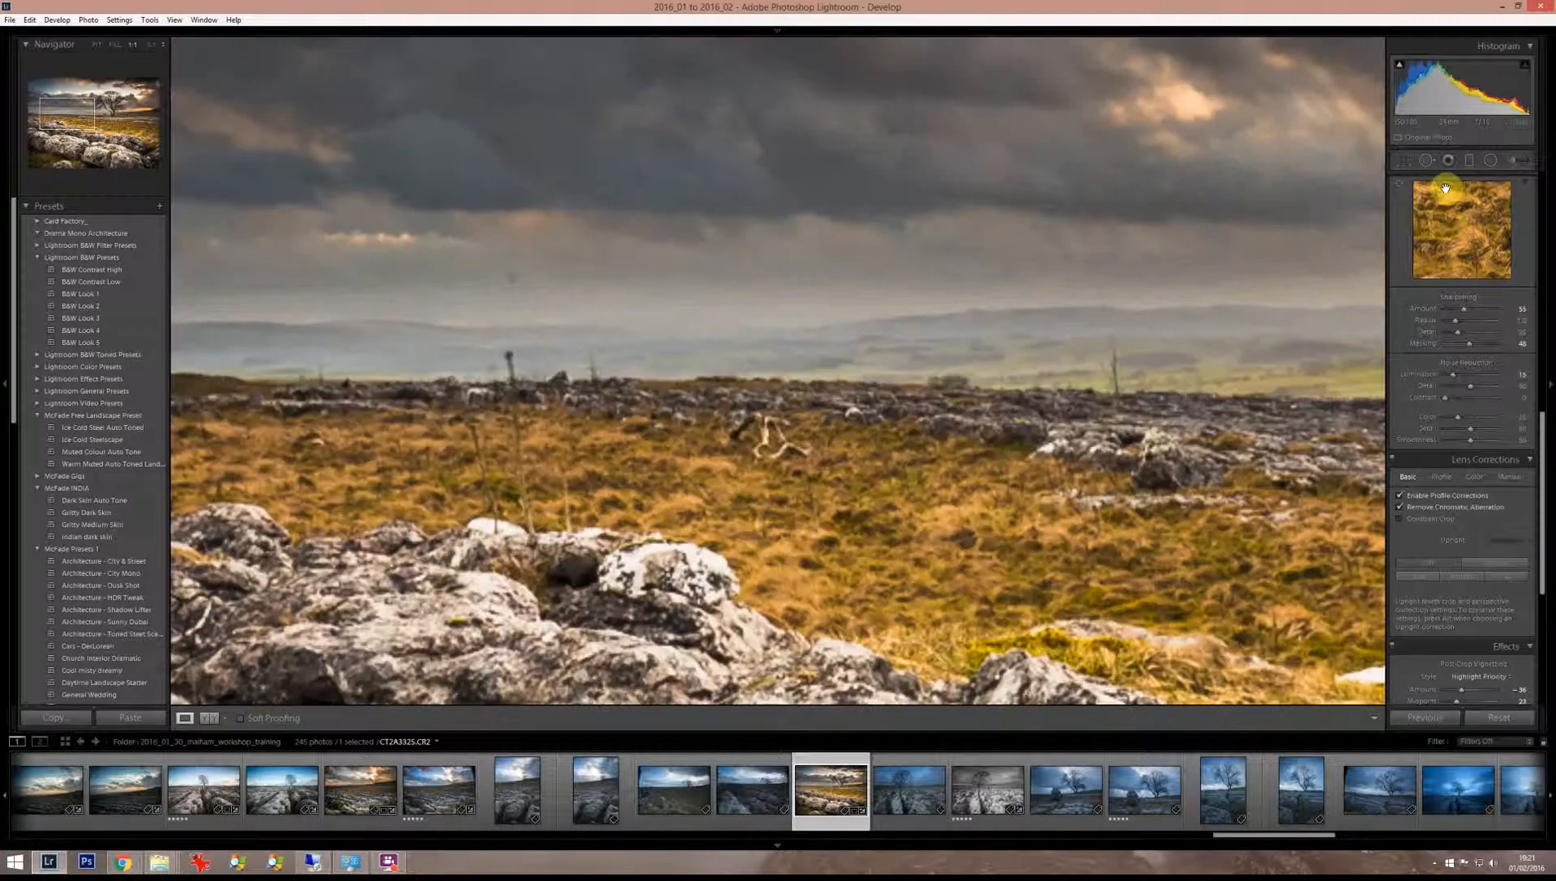
click(1426, 162)
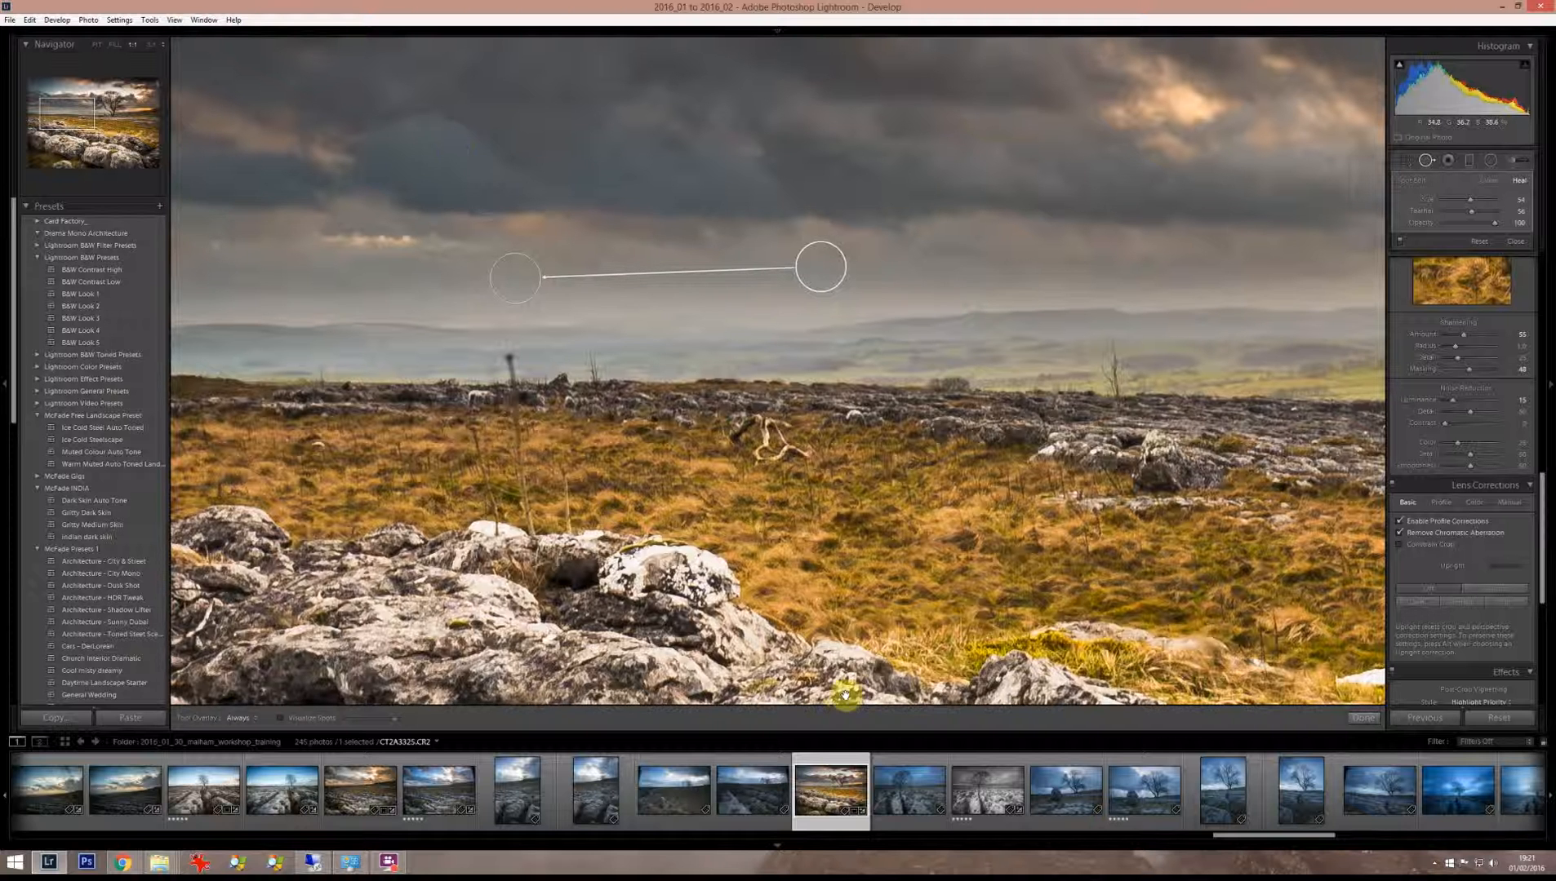
drag(846, 695, 997, 731)
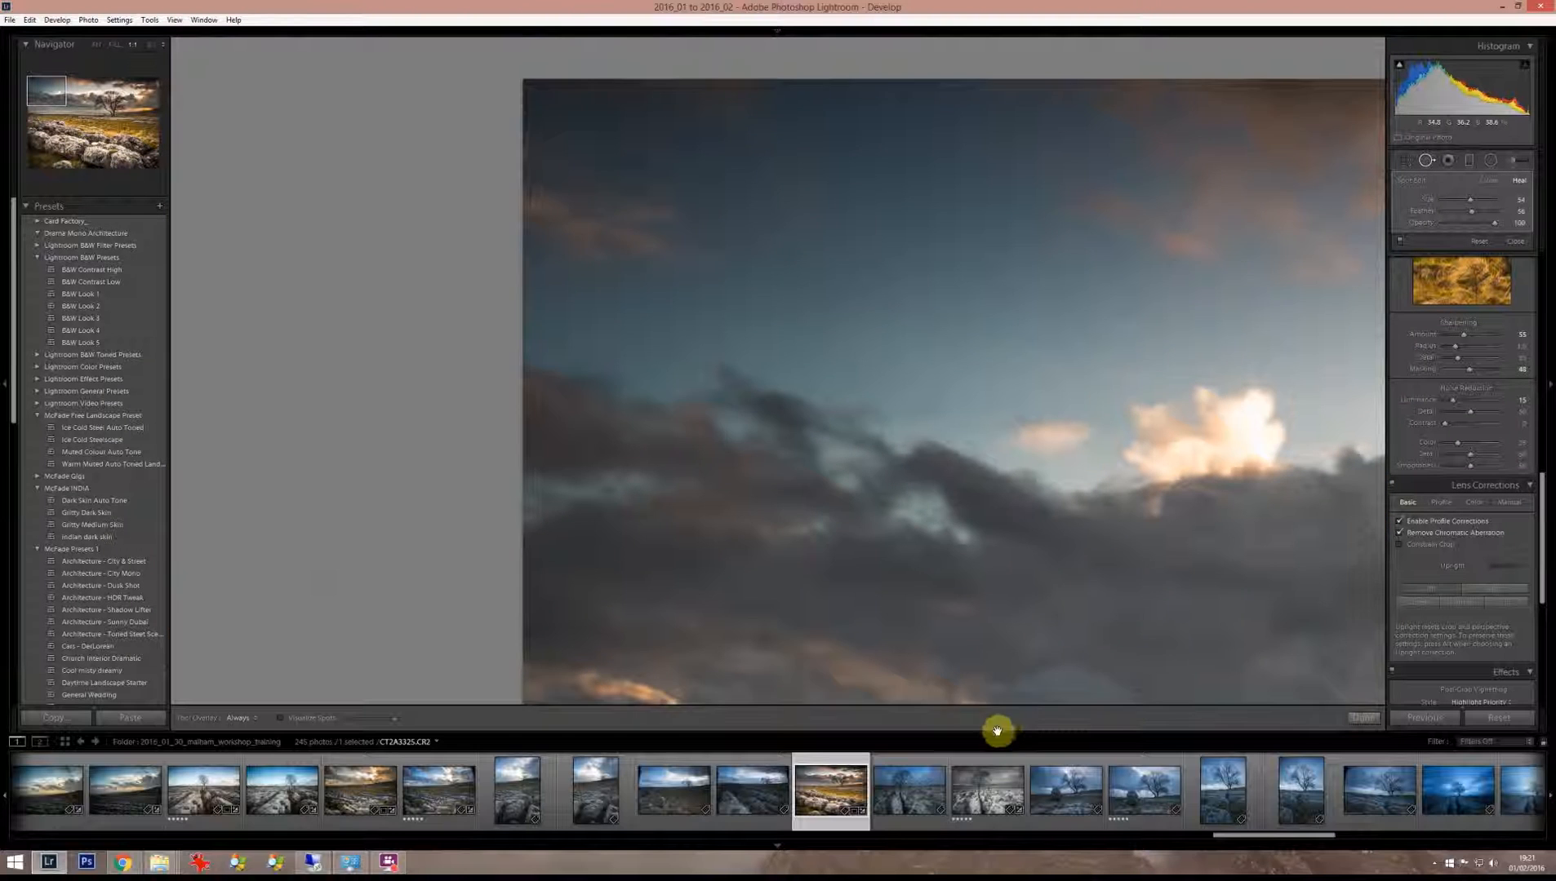
click(554, 118)
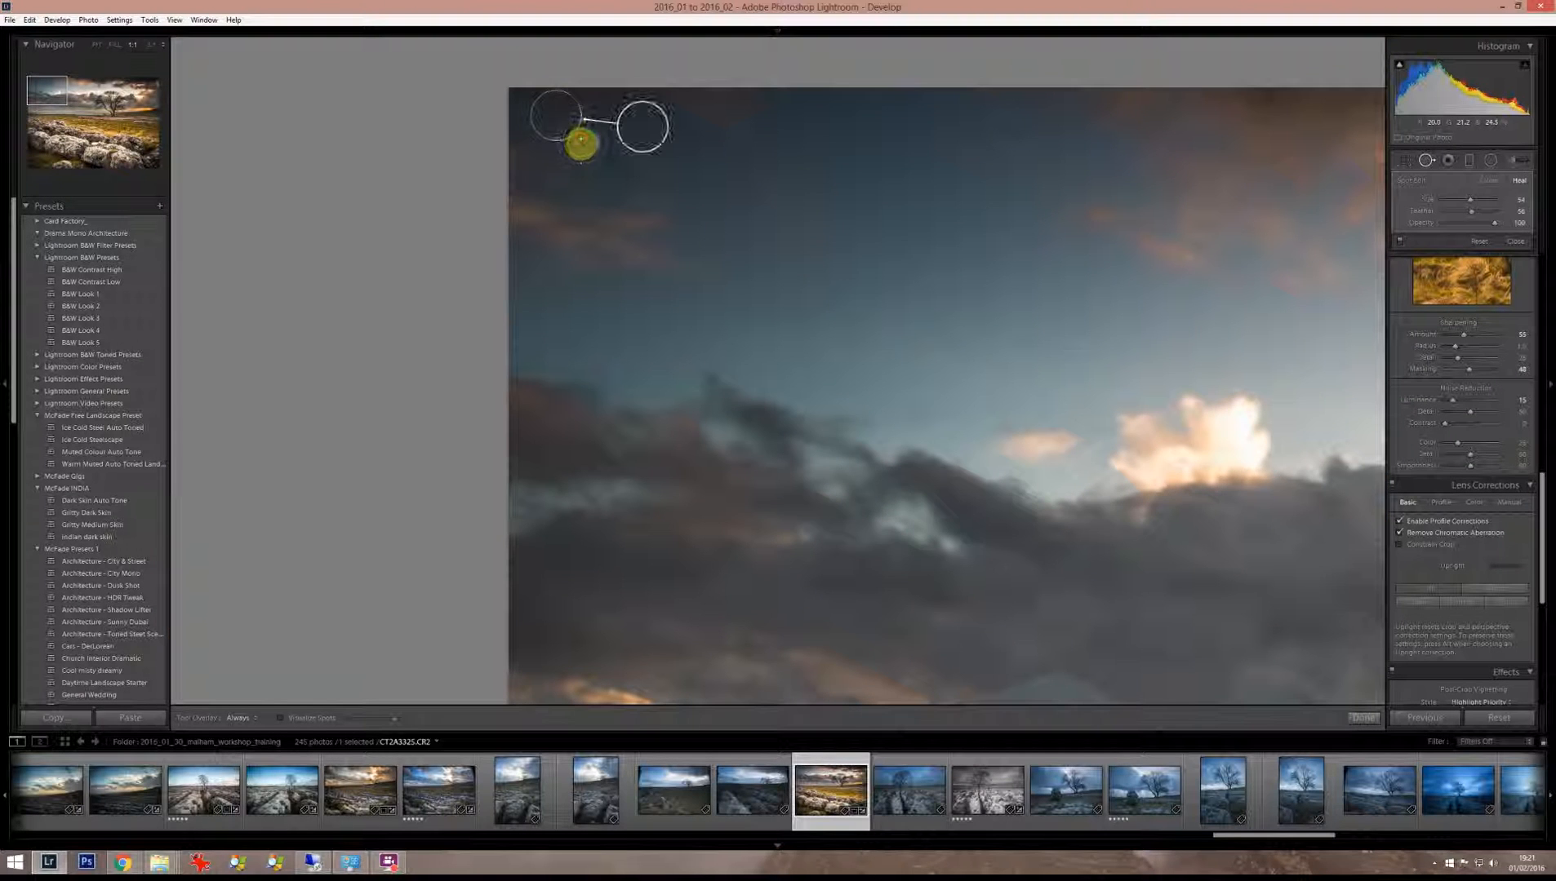
click(582, 139)
click(629, 161)
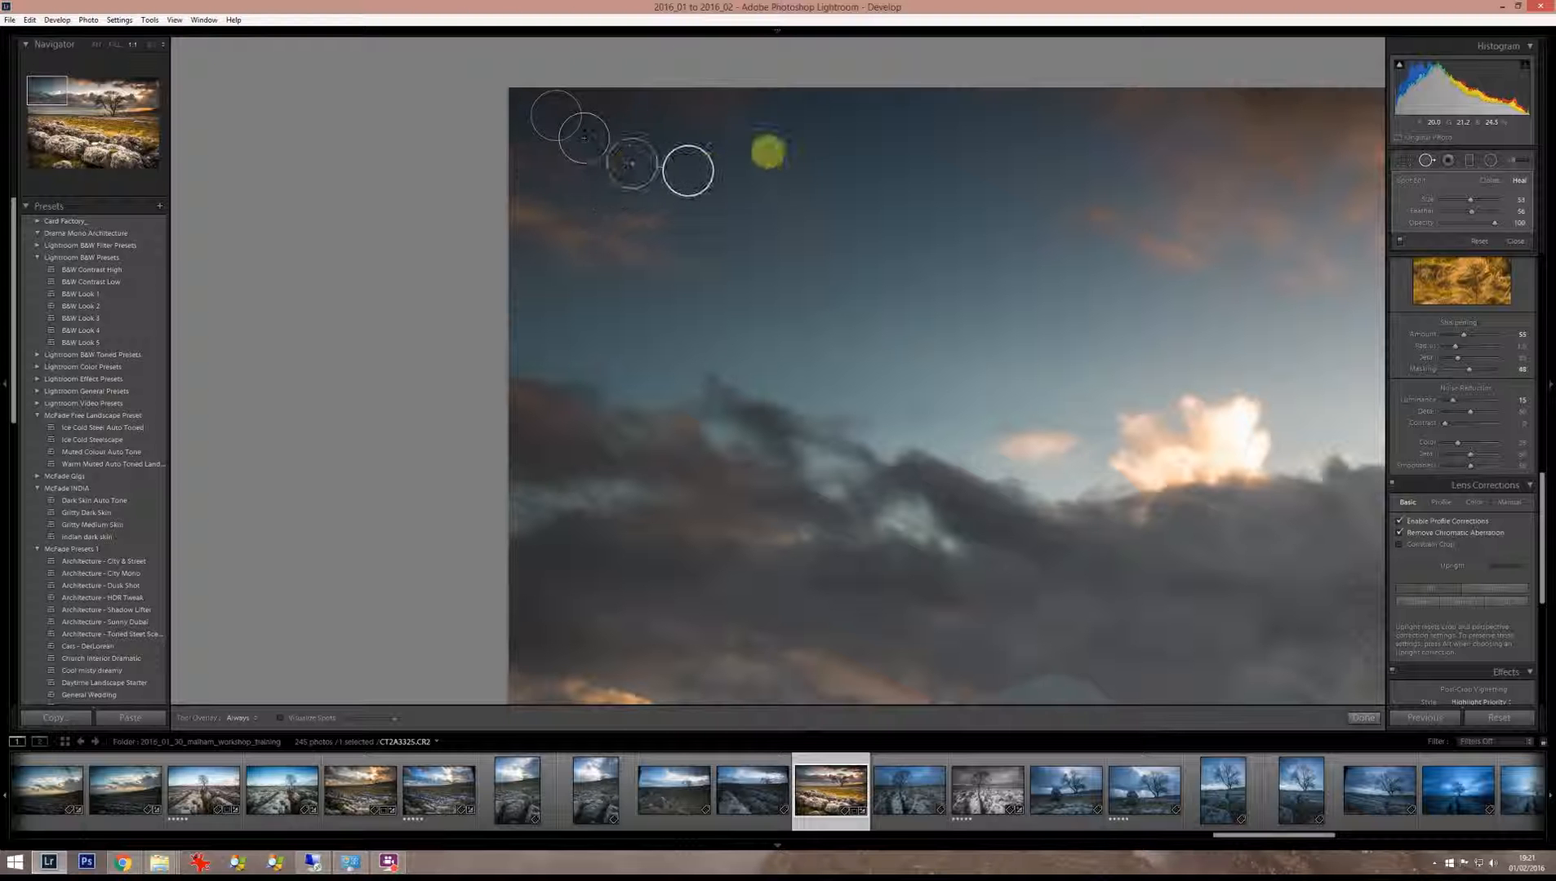
mouse_move(786, 135)
mouse_down()
mouse_move(868, 194)
mouse_move(997, 251)
mouse_up()
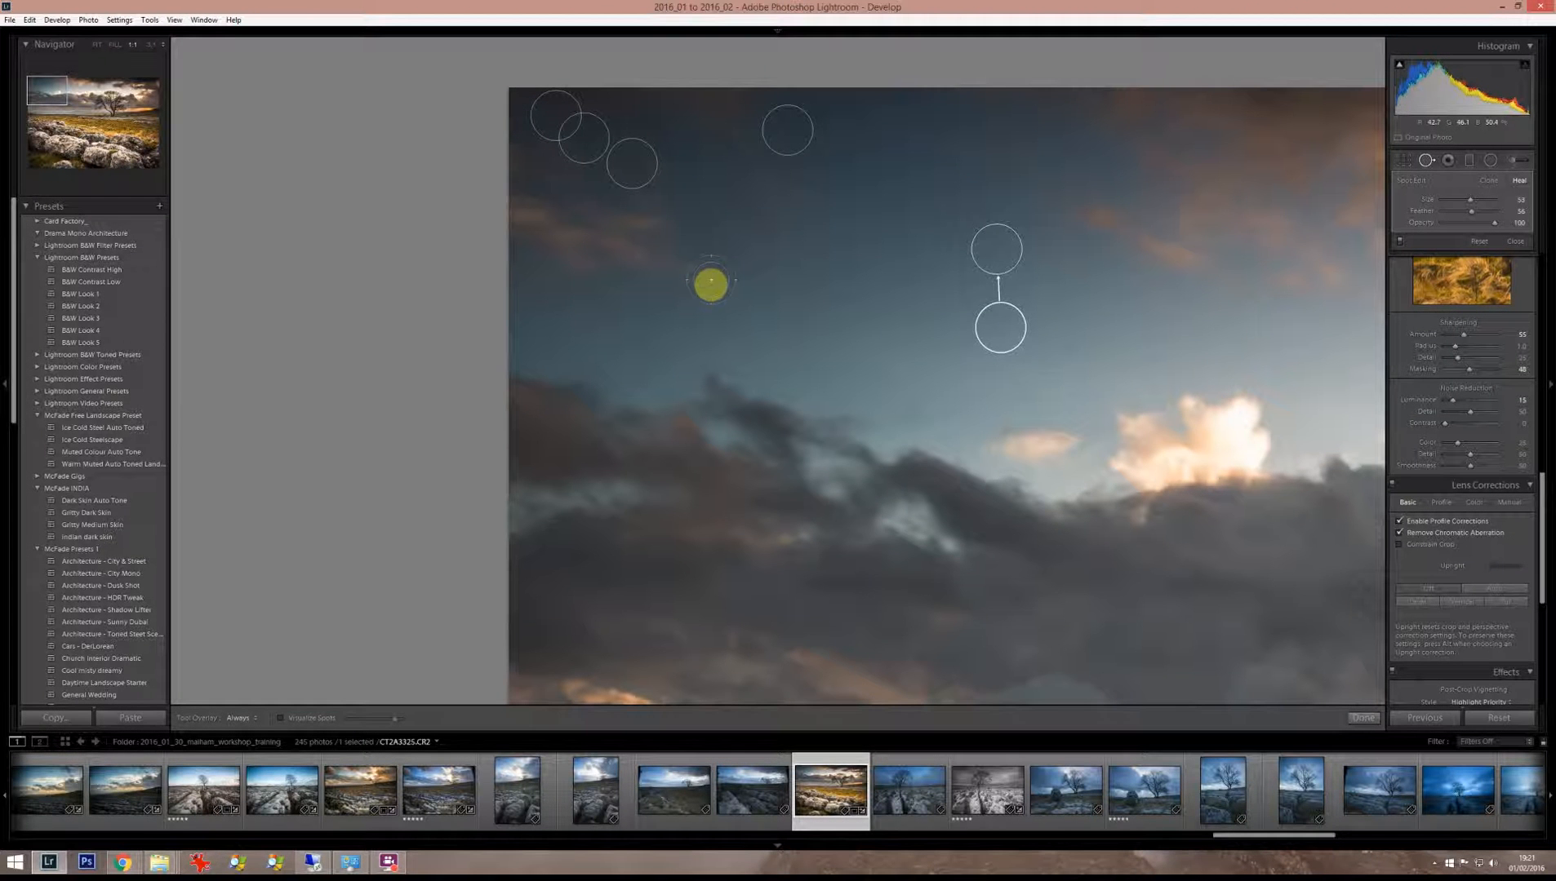